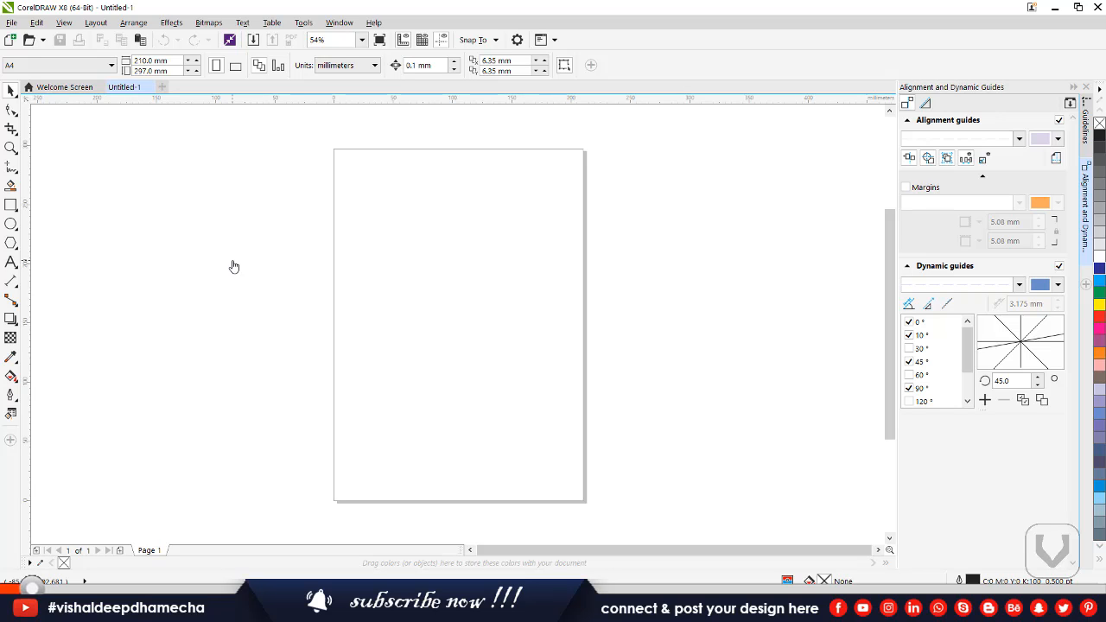
{"action": "left_click", "coordinate": [57, 25]}
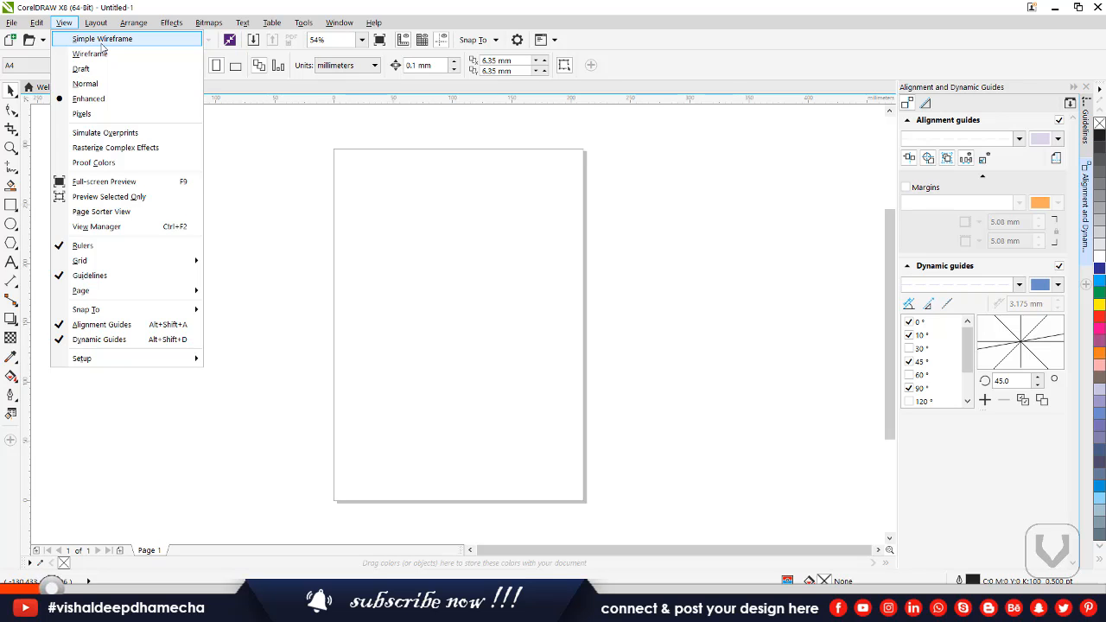
{"action": "left_click", "coordinate": [259, 178]}
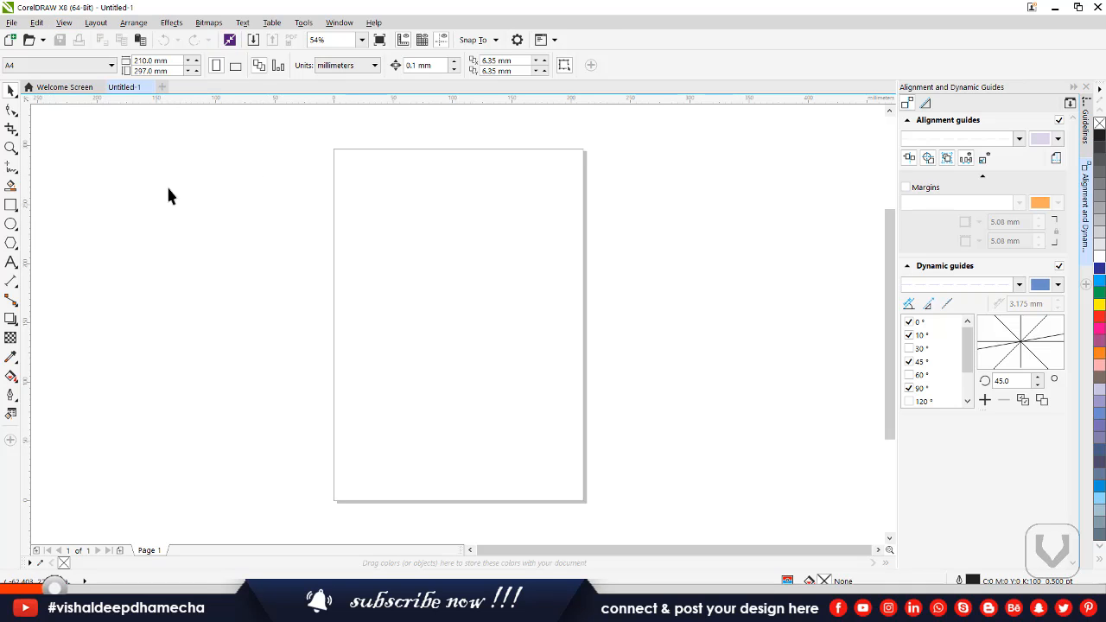
Step: Draw a rectangle about 148 × 74 mm in the page's upper half and give it a black-to-white linear fountain fill
{"action": "left_click", "coordinate": [10, 205]}
{"action": "left_click_drag", "start_coordinate": [355, 214], "coordinate": [532, 301]}
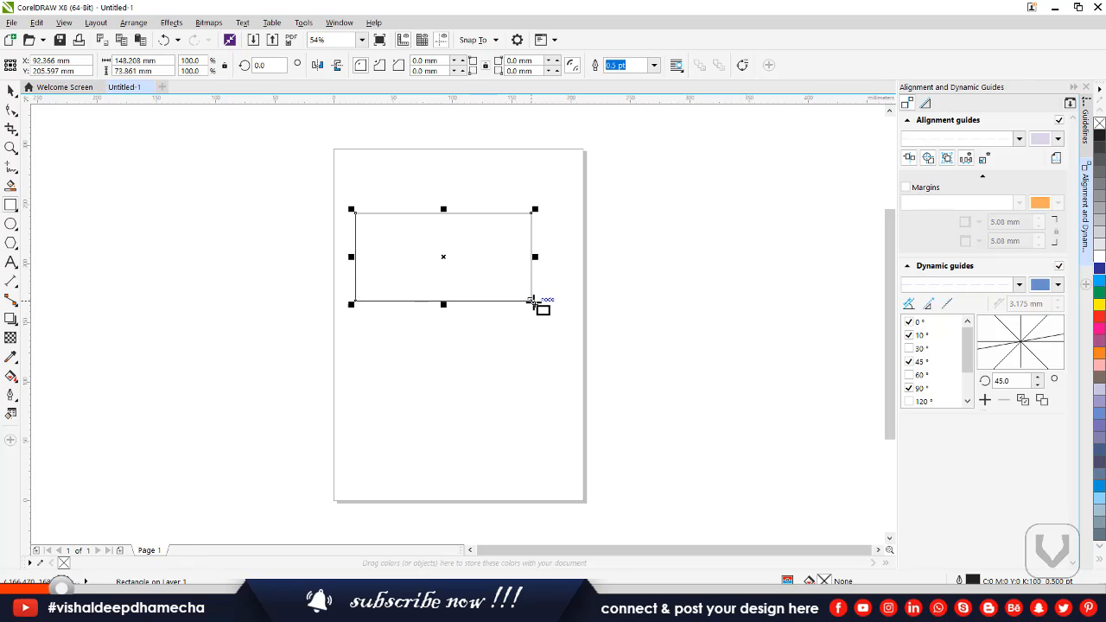
{"action": "key", "text": "F11"}
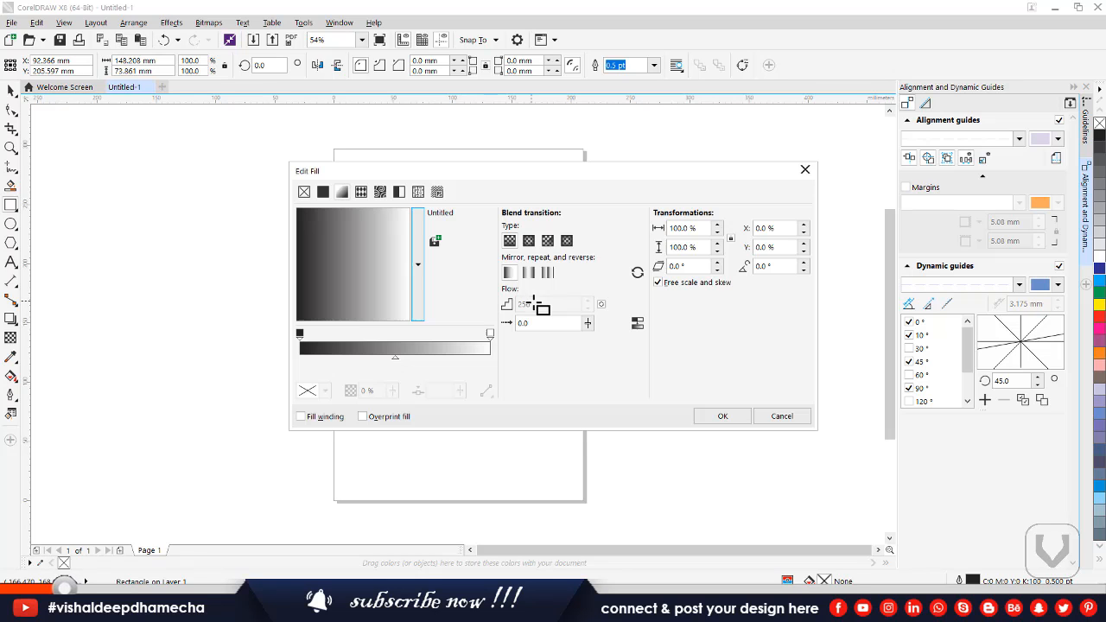
{"action": "left_click", "coordinate": [528, 240]}
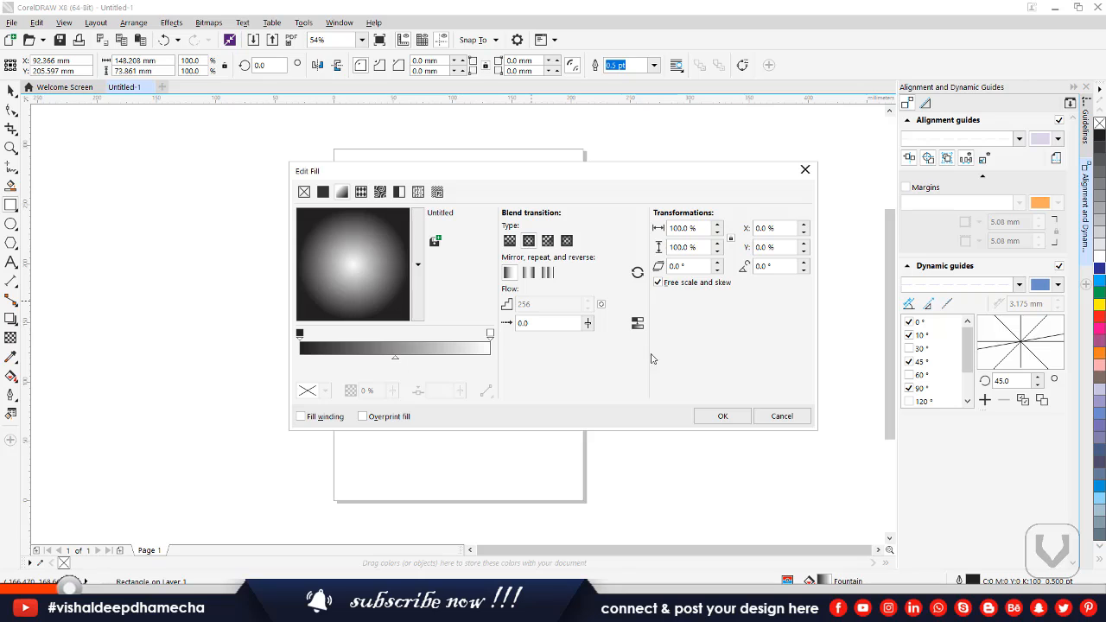
{"action": "left_click", "coordinate": [547, 241]}
{"action": "left_click", "coordinate": [510, 240]}
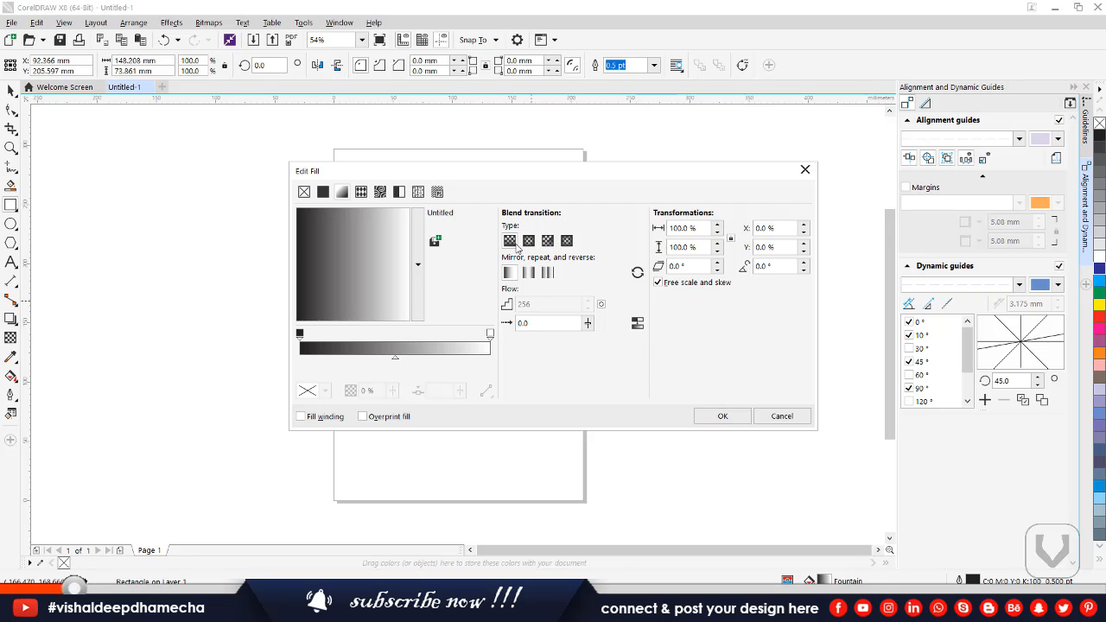
{"action": "left_click", "coordinate": [719, 417]}
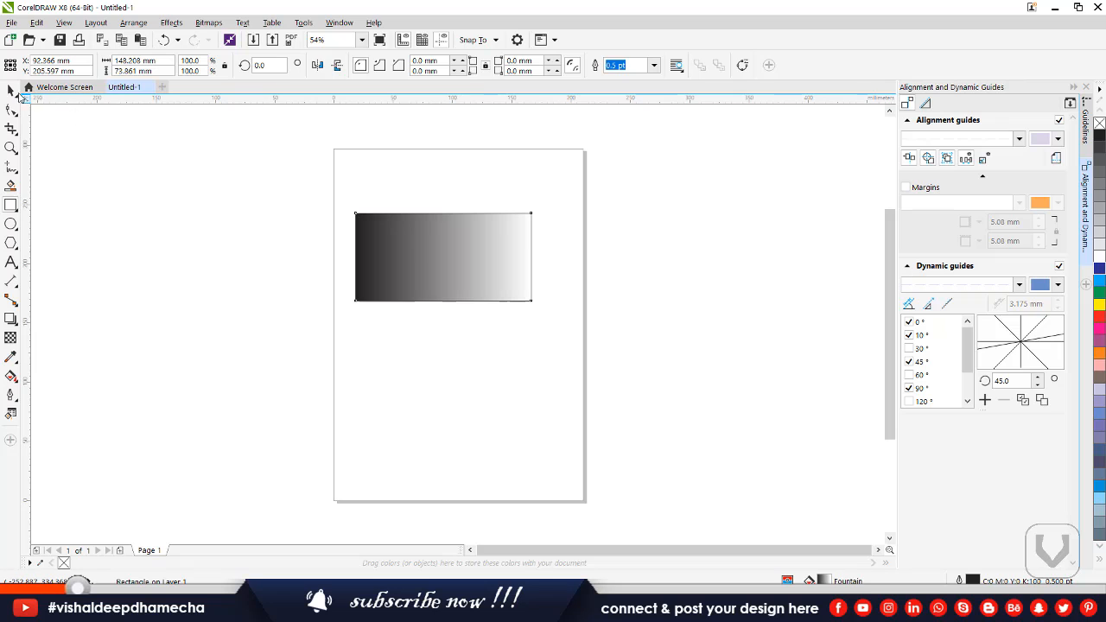
{"action": "left_click", "coordinate": [11, 92]}
Step: Import the l1-selfie-girl image from the Female Model folder onto the page
{"action": "left_click", "coordinate": [11, 376]}
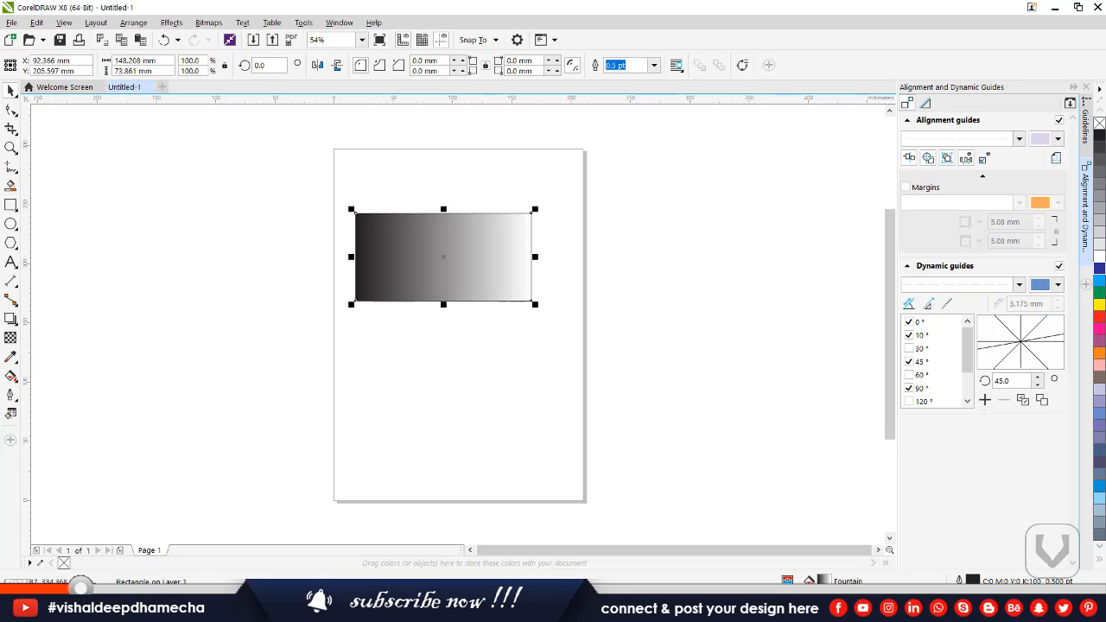
{"action": "mouse_move", "coordinate": [80, 588]}
{"action": "left_click", "coordinate": [193, 557]}
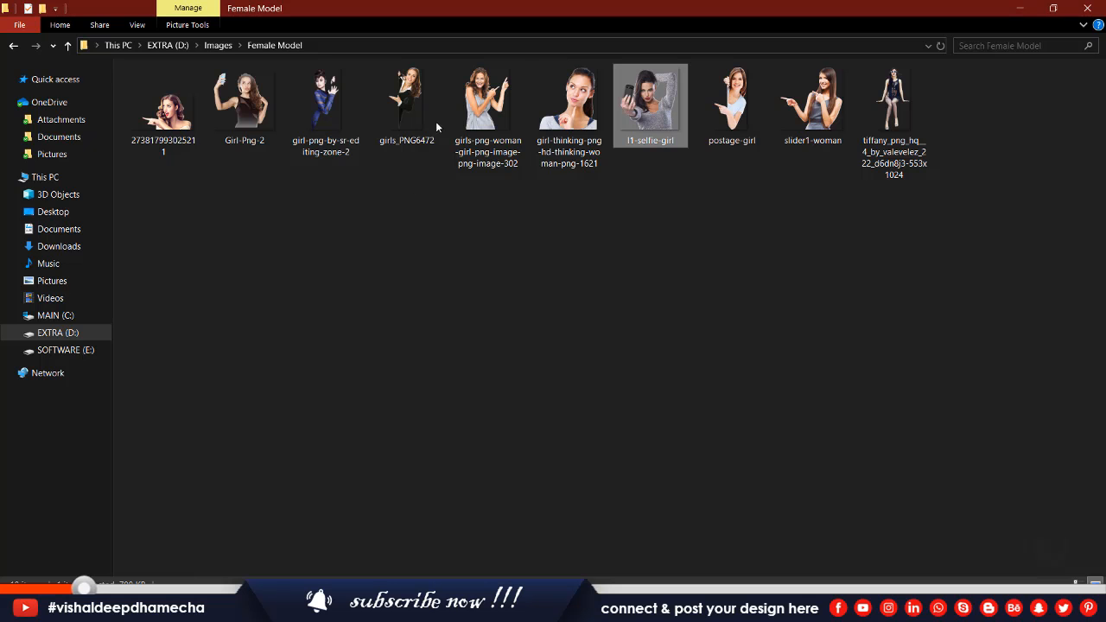
{"action": "left_click_drag", "start_coordinate": [460, 228], "coordinate": [522, 309]}
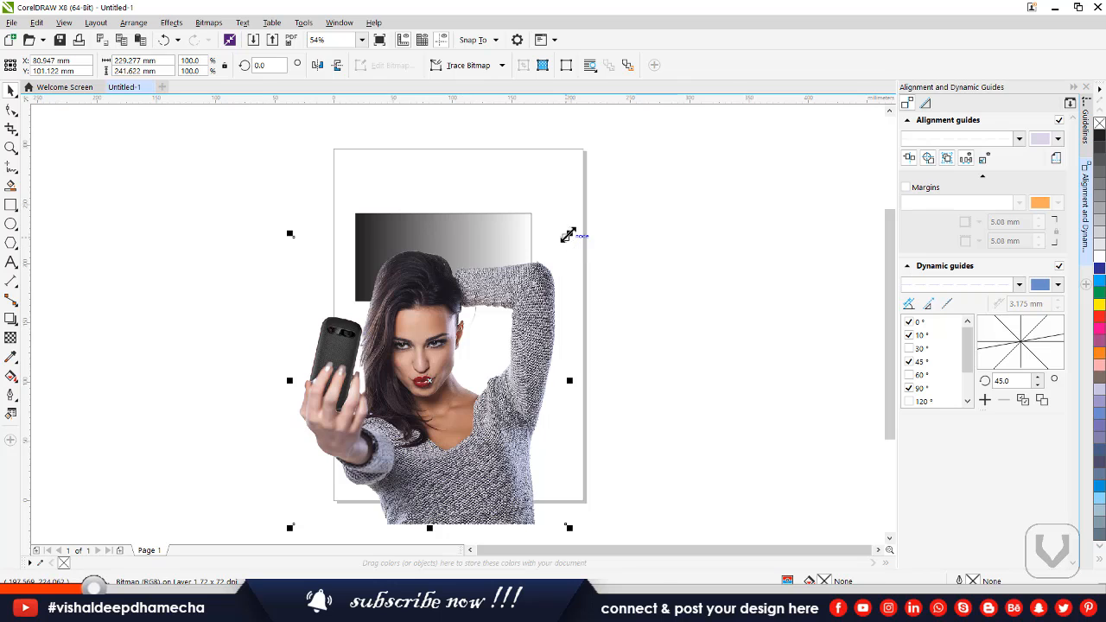
Step: Scale the imported photo to about 132 × 139 mm and position it on the page, overlapping the rectangle's lower part
{"action": "left_click_drag", "start_coordinate": [568, 233], "coordinate": [464, 286]}
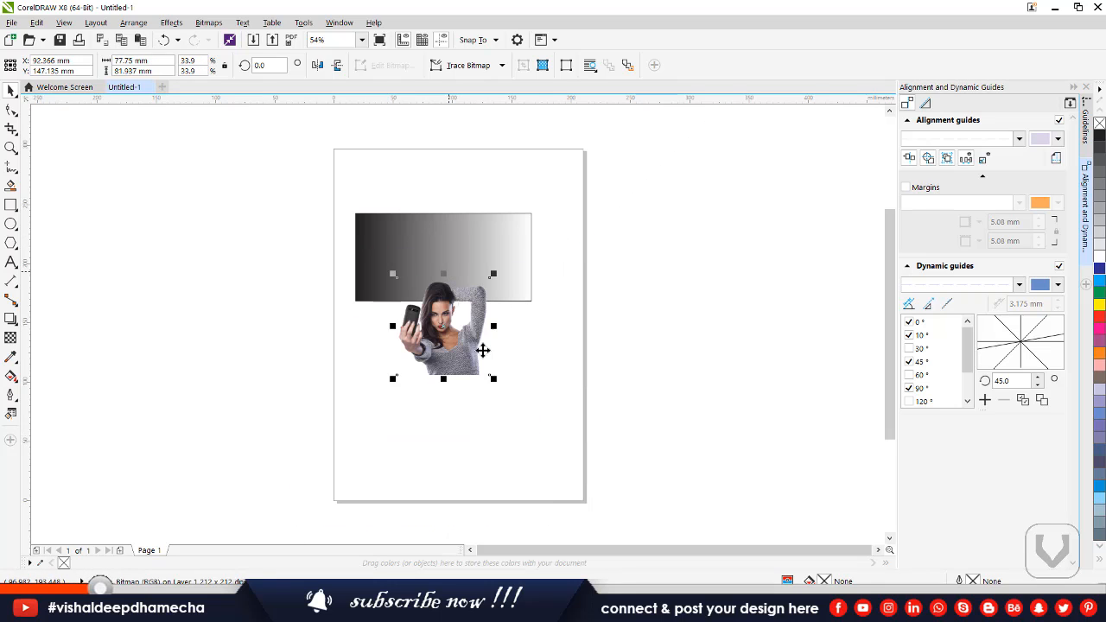
{"action": "left_click_drag", "start_coordinate": [493, 376], "coordinate": [560, 443]}
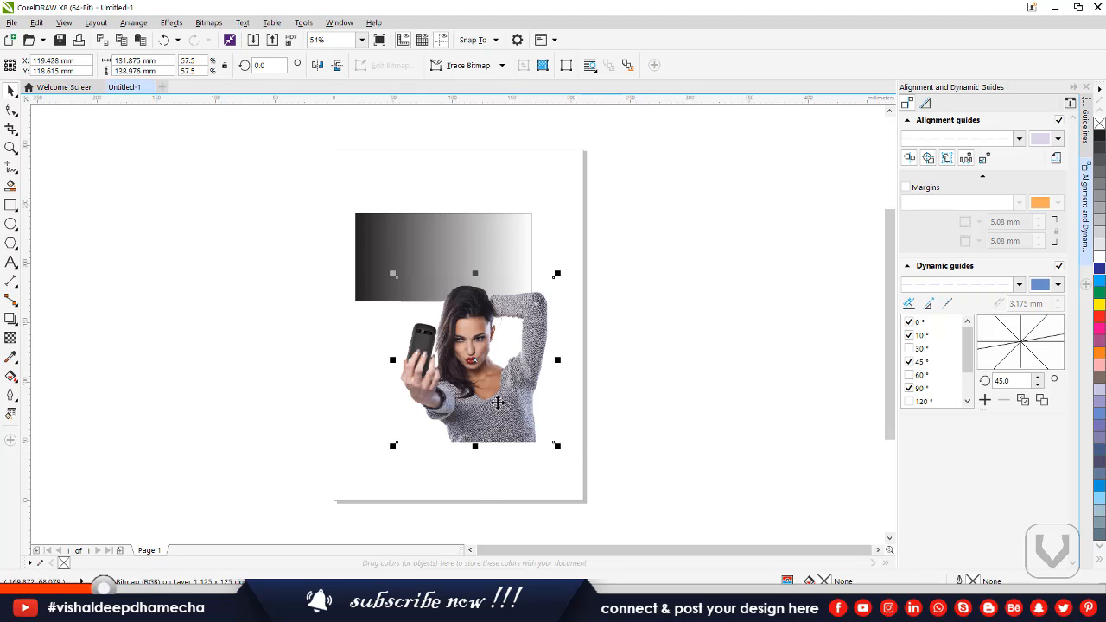
{"action": "left_click_drag", "start_coordinate": [497, 401], "coordinate": [479, 383]}
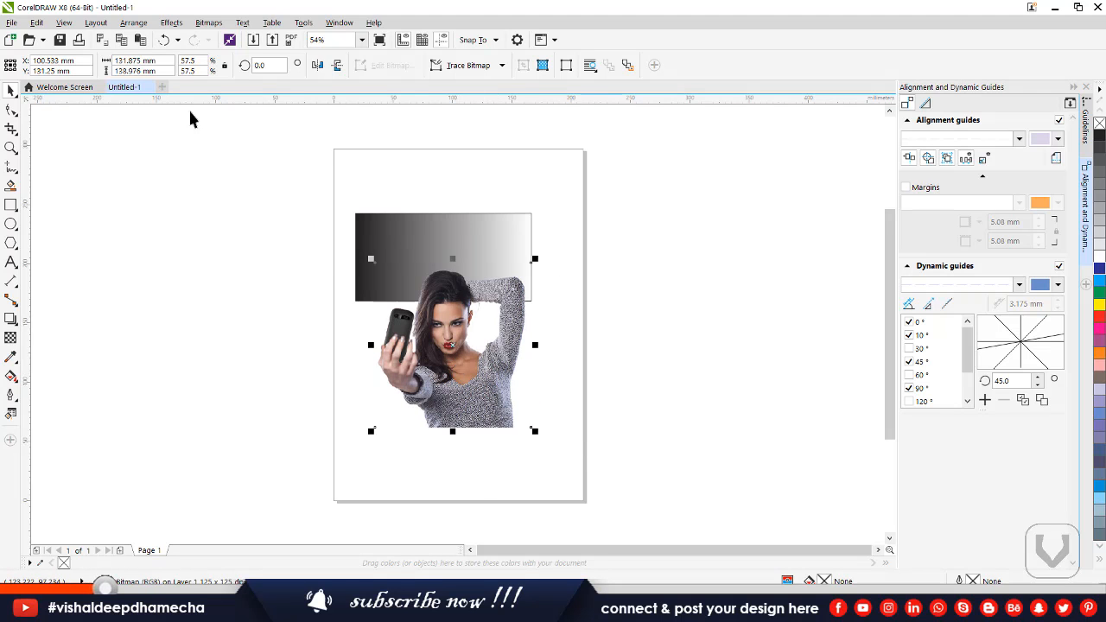
Step: Switch the display to Simple Wireframe and move the photo directly below the rectangle, centred under it
{"action": "left_click", "coordinate": [58, 23]}
{"action": "left_click", "coordinate": [73, 39]}
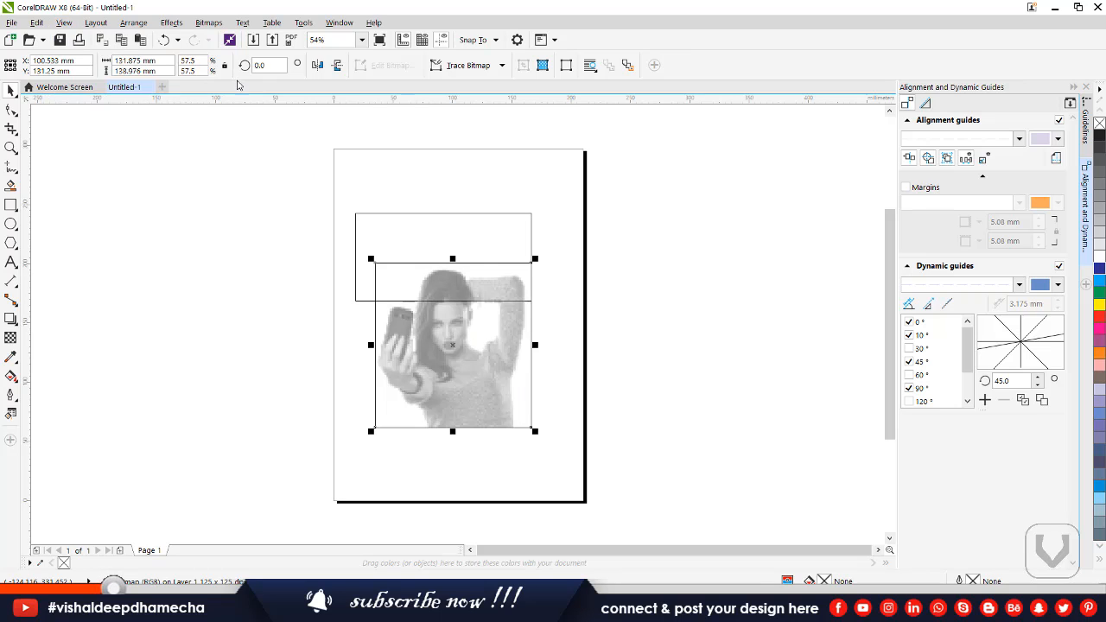
{"action": "left_click", "coordinate": [411, 224]}
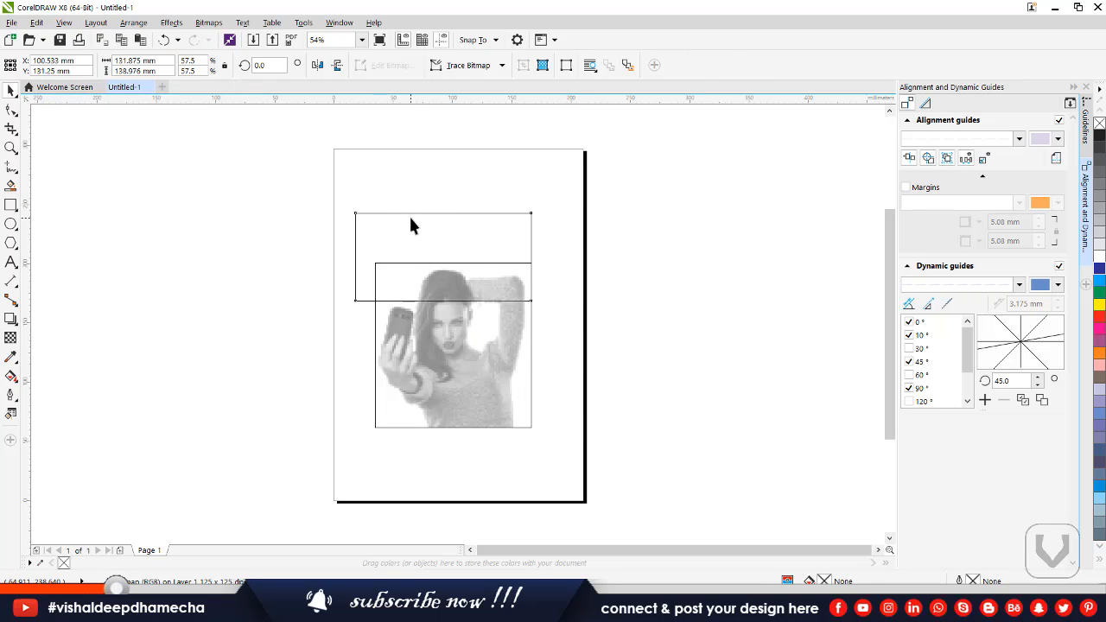
{"action": "left_click", "coordinate": [436, 376]}
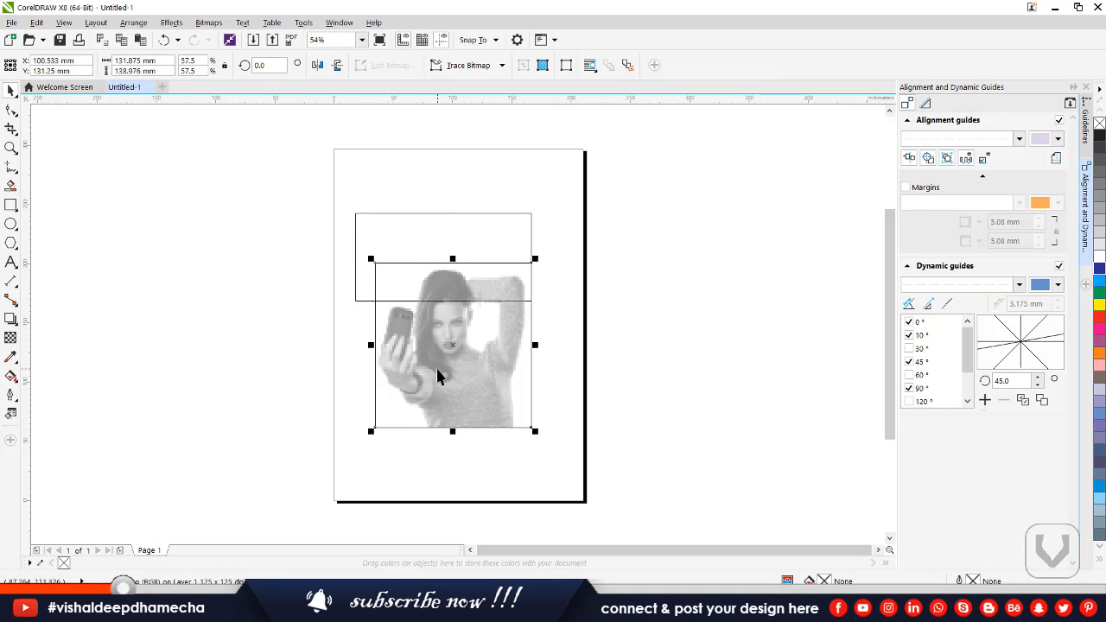
{"action": "mouse_move", "coordinate": [437, 376]}
{"action": "left_mouse_down"}
{"action": "mouse_move", "coordinate": [434, 406]}
{"action": "mouse_move", "coordinate": [421, 390]}
{"action": "left_mouse_up"}
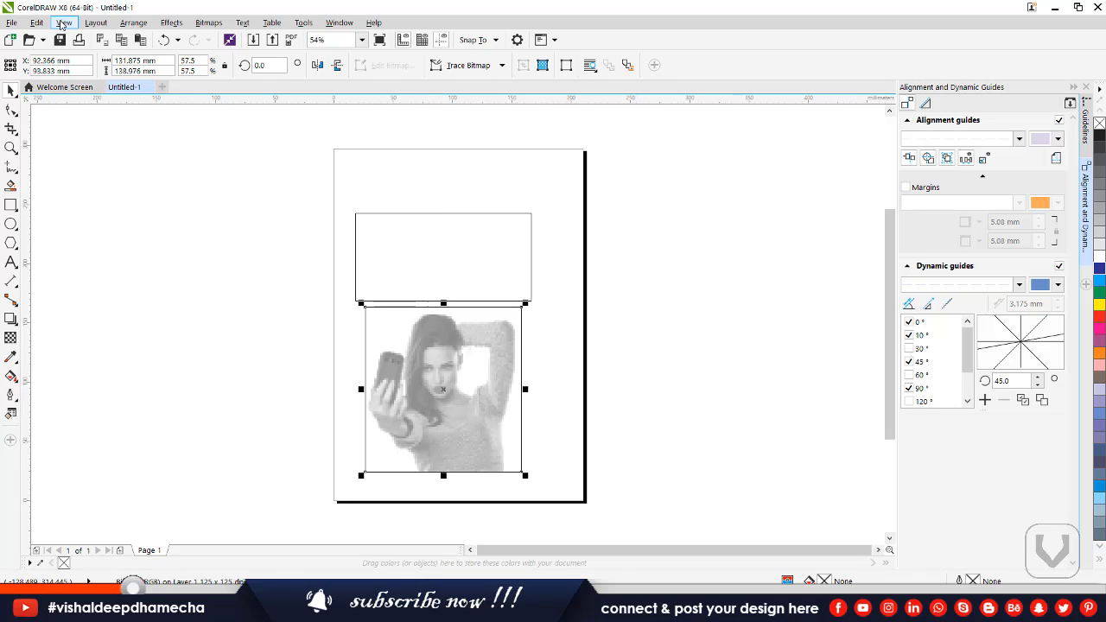
Step: Show the page in Wireframe view and after that in Draft view
{"action": "left_click", "coordinate": [63, 23]}
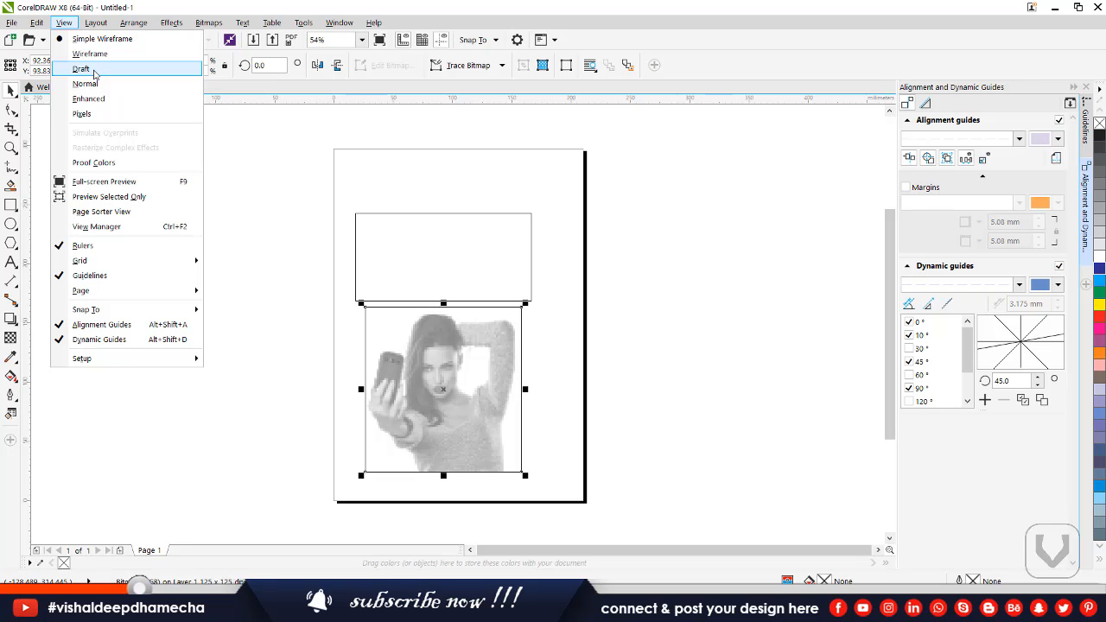
{"action": "left_click", "coordinate": [95, 55]}
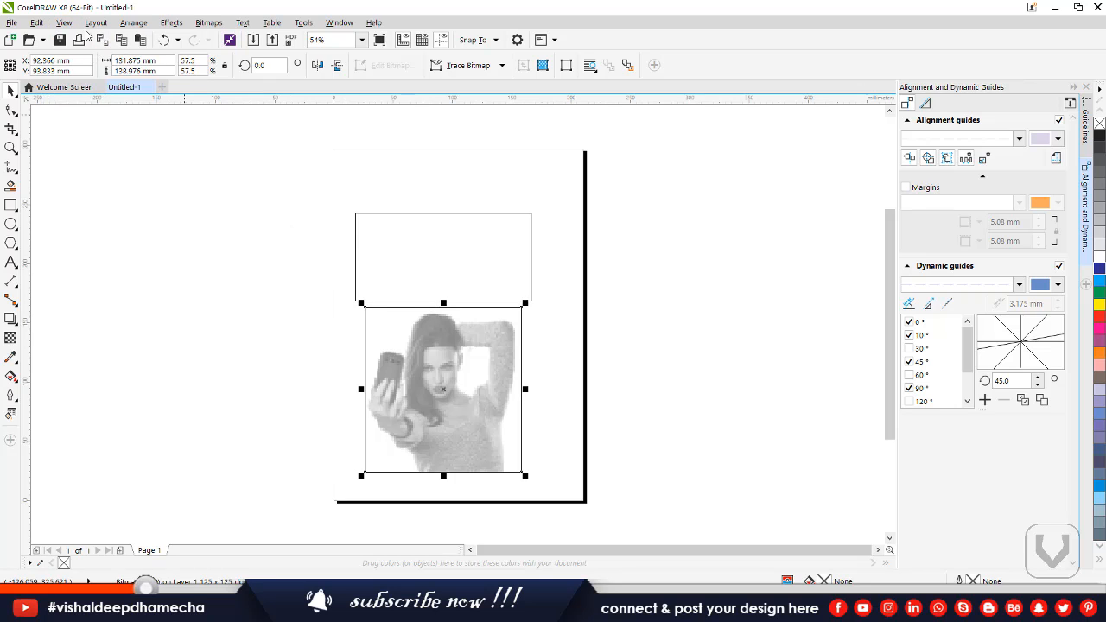
{"action": "left_click", "coordinate": [64, 22]}
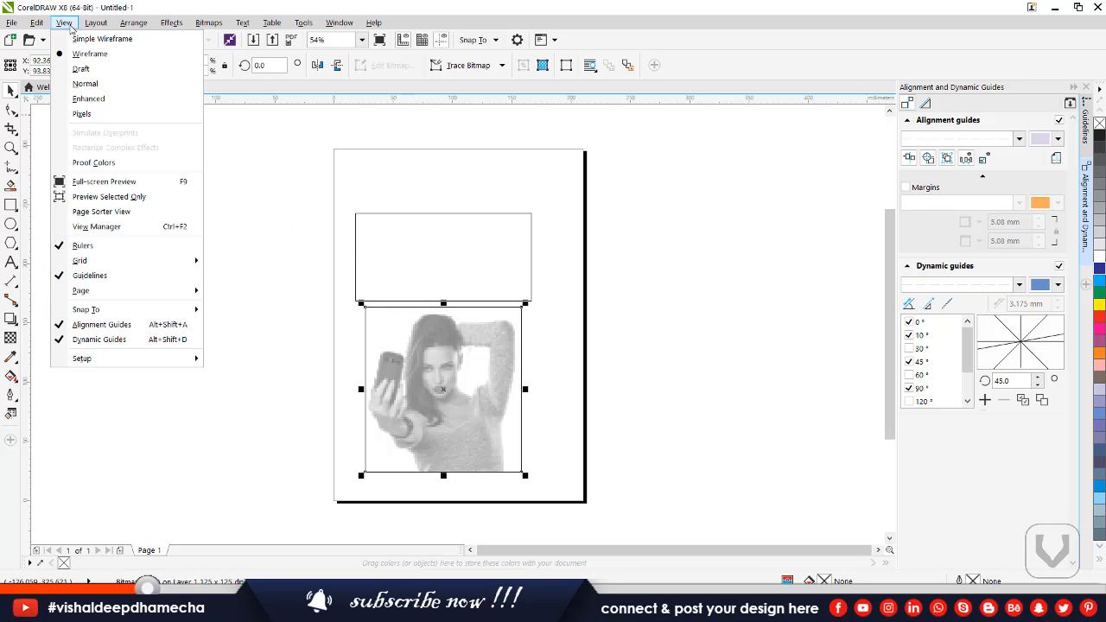
{"action": "left_click", "coordinate": [77, 72]}
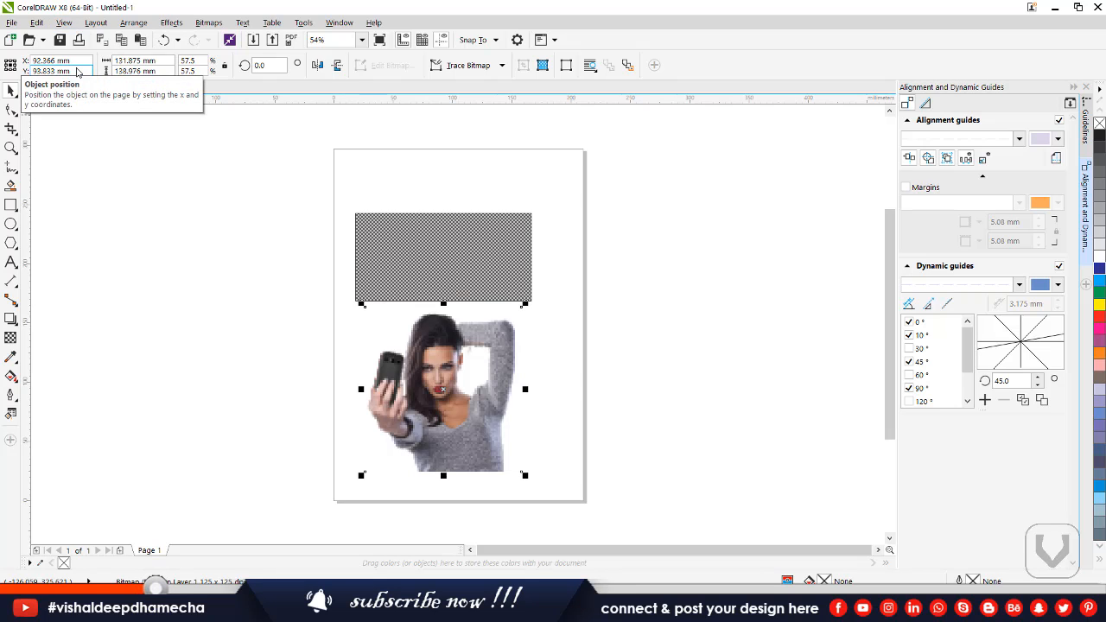
Step: Select the rectangle and the photo in turn to examine how Draft view renders them, and clear the selection
{"action": "left_click", "coordinate": [421, 271]}
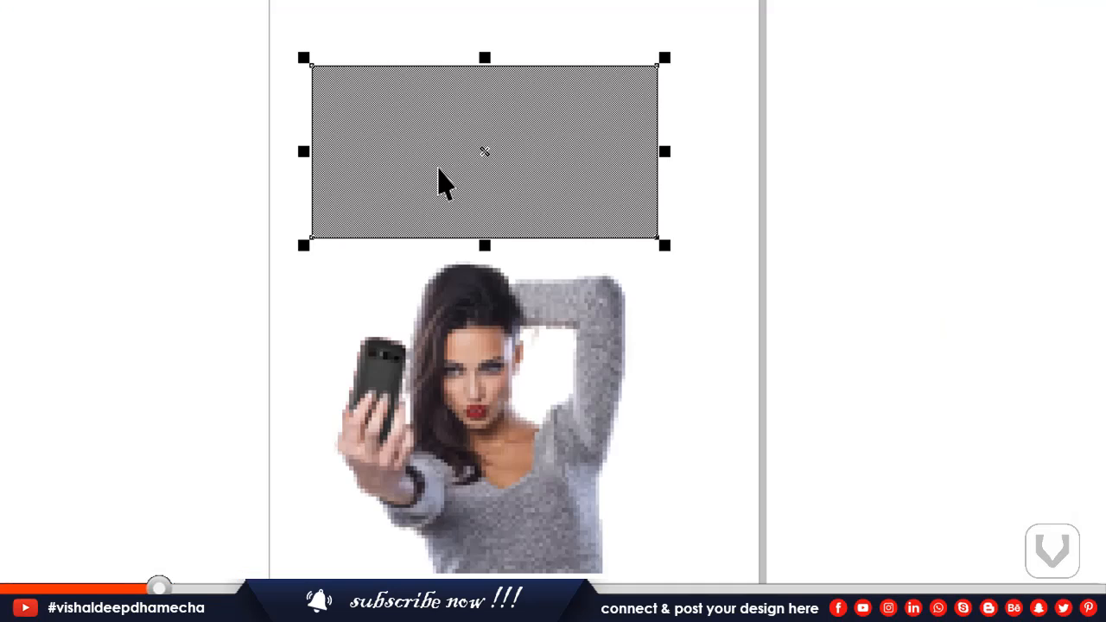
{"action": "left_click", "coordinate": [465, 408]}
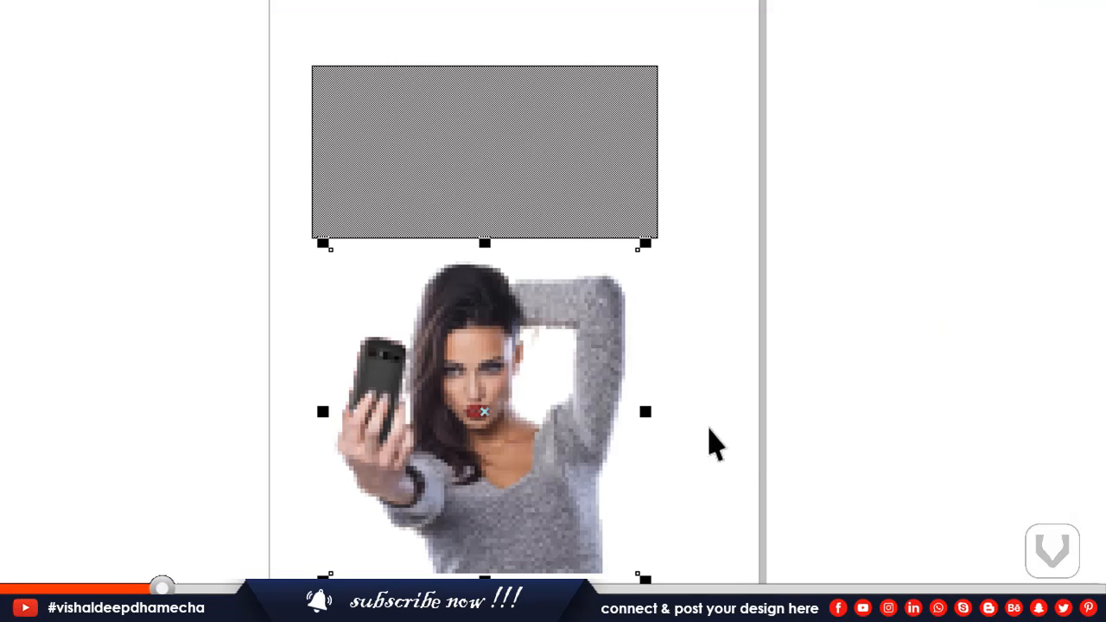
{"action": "left_click", "coordinate": [771, 475]}
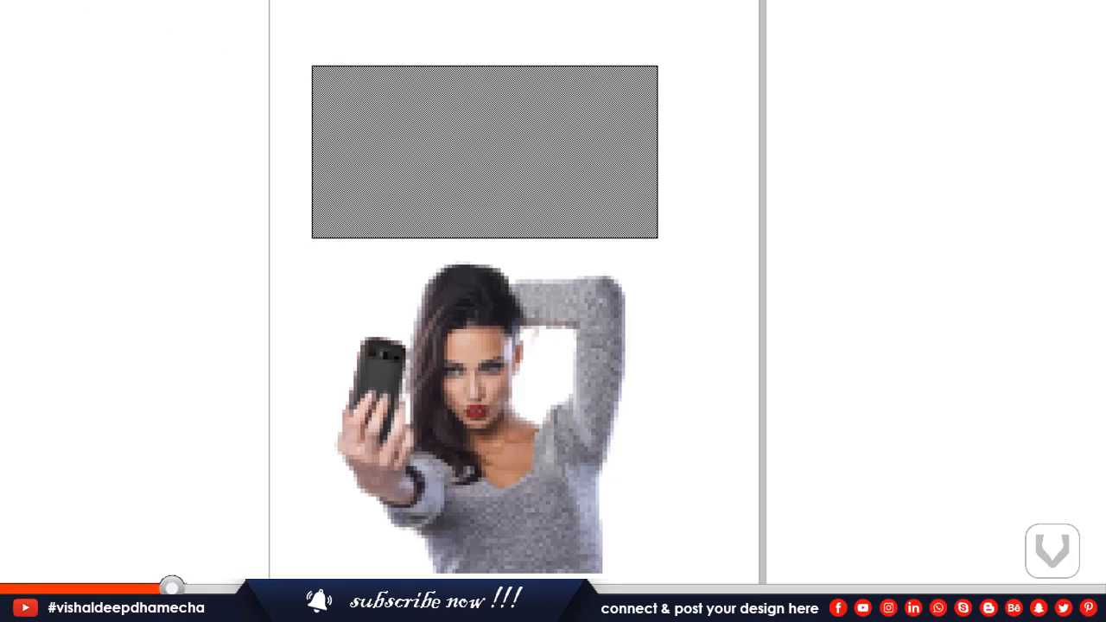
Step: Show the page in Normal view for comparison and set the display to Enhanced view
{"action": "left_click", "coordinate": [64, 22]}
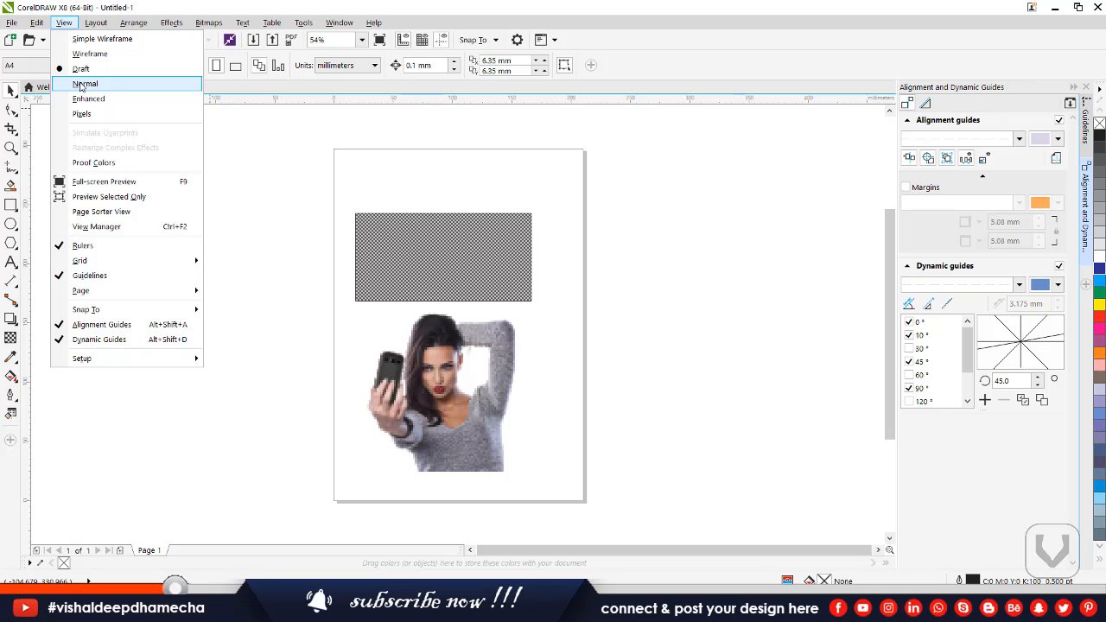
{"action": "left_click", "coordinate": [81, 85]}
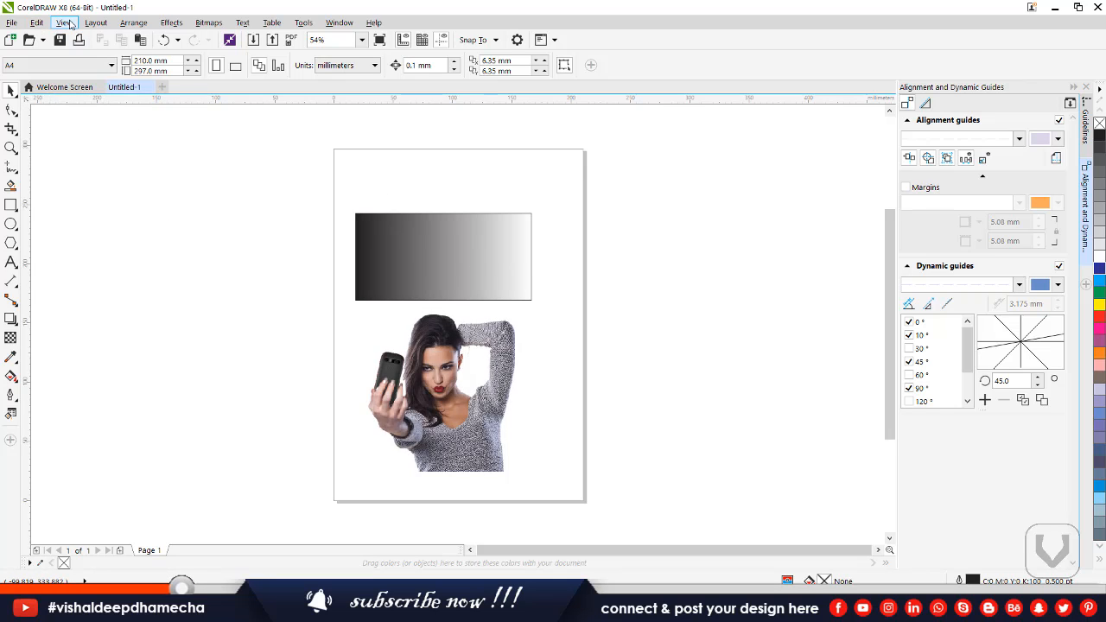
{"action": "left_click", "coordinate": [69, 24]}
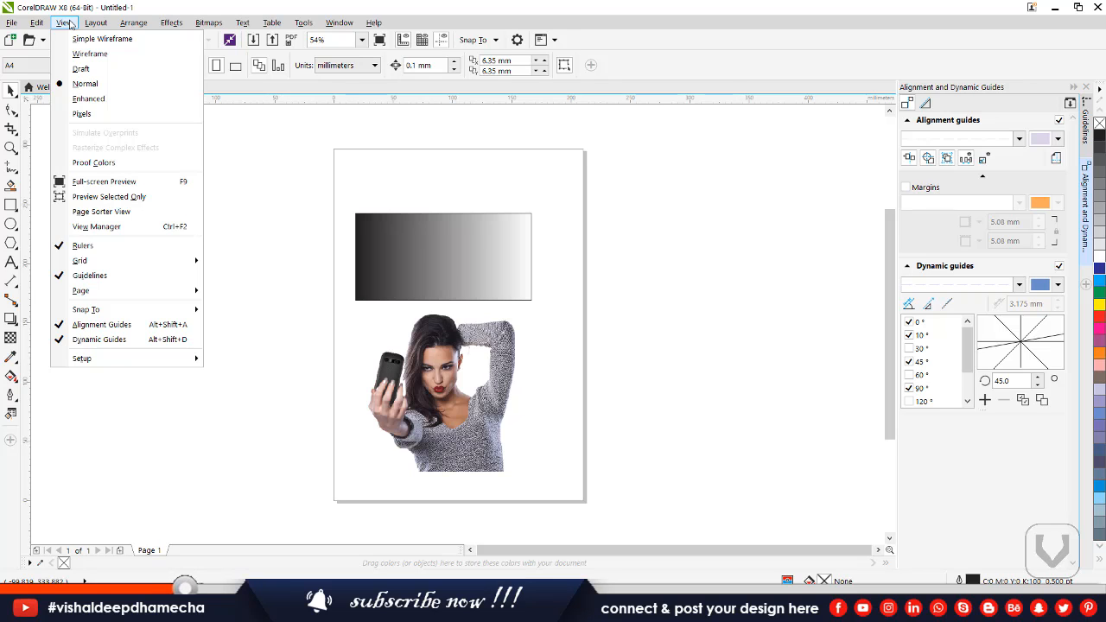
{"action": "left_click", "coordinate": [90, 99]}
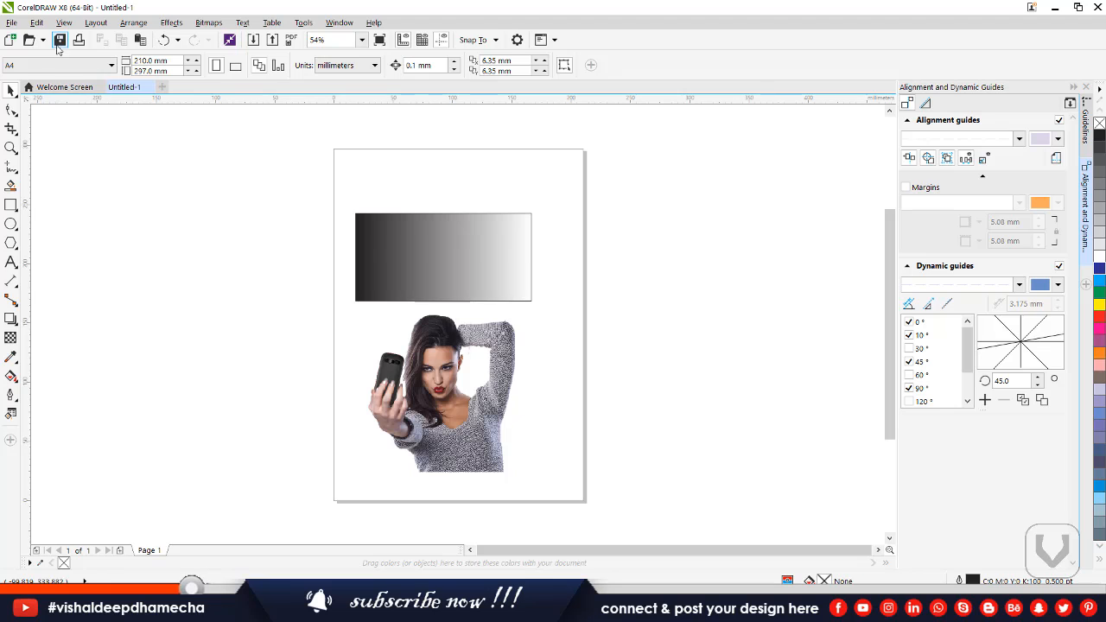
Step: Zoom in to 705% between the gradient rectangle and the photo's hair to examine the Enhanced display quality
{"action": "left_click", "coordinate": [62, 24]}
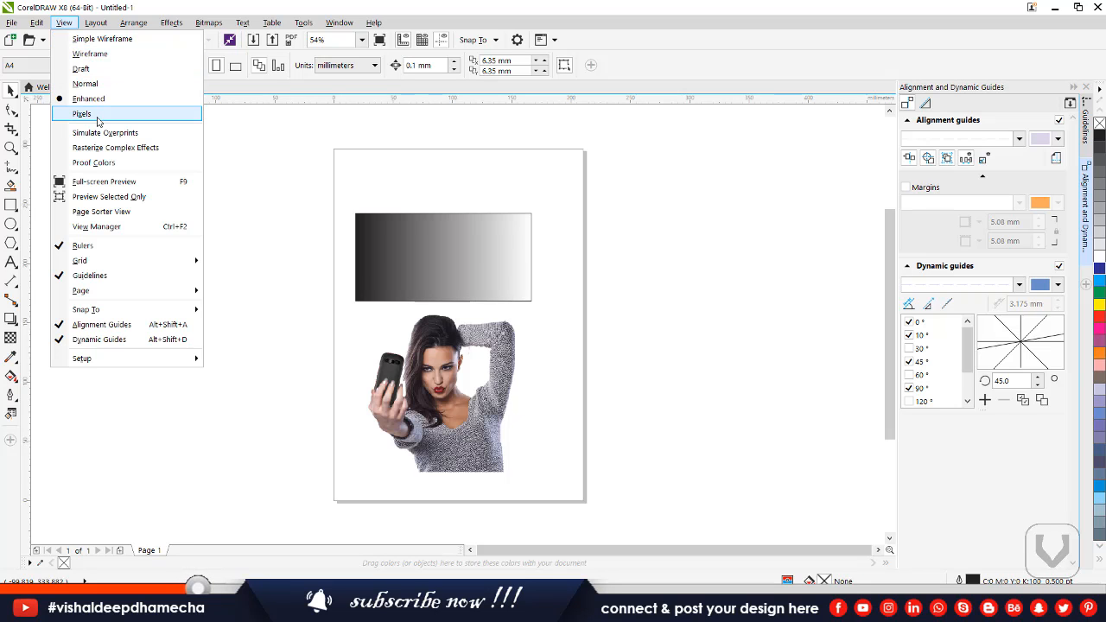
{"action": "left_click", "coordinate": [371, 259]}
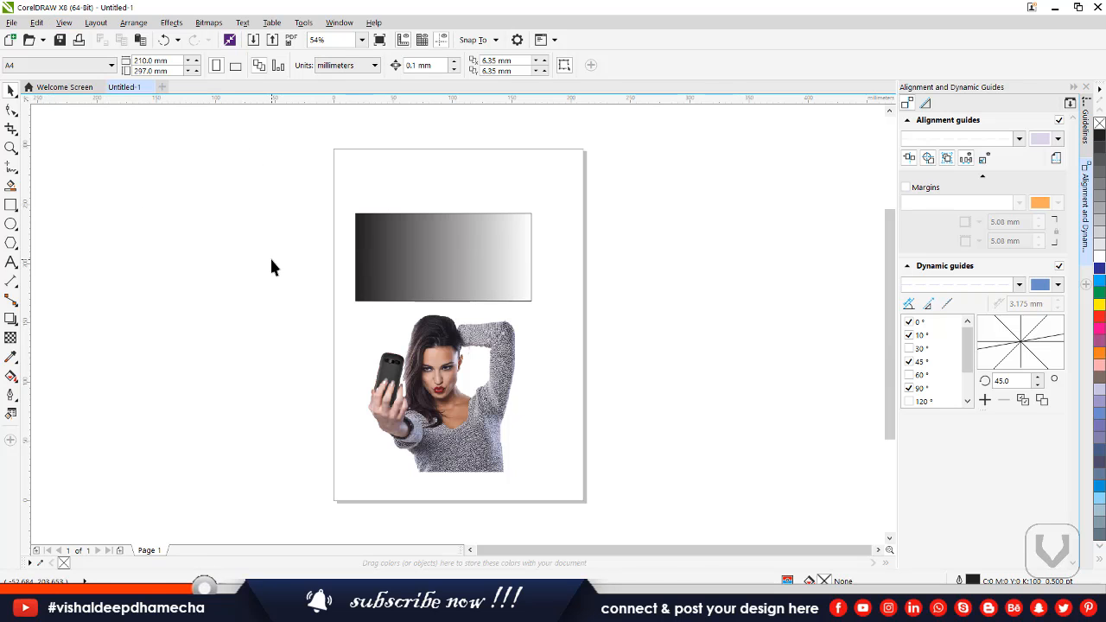
{"action": "key", "text": "z"}
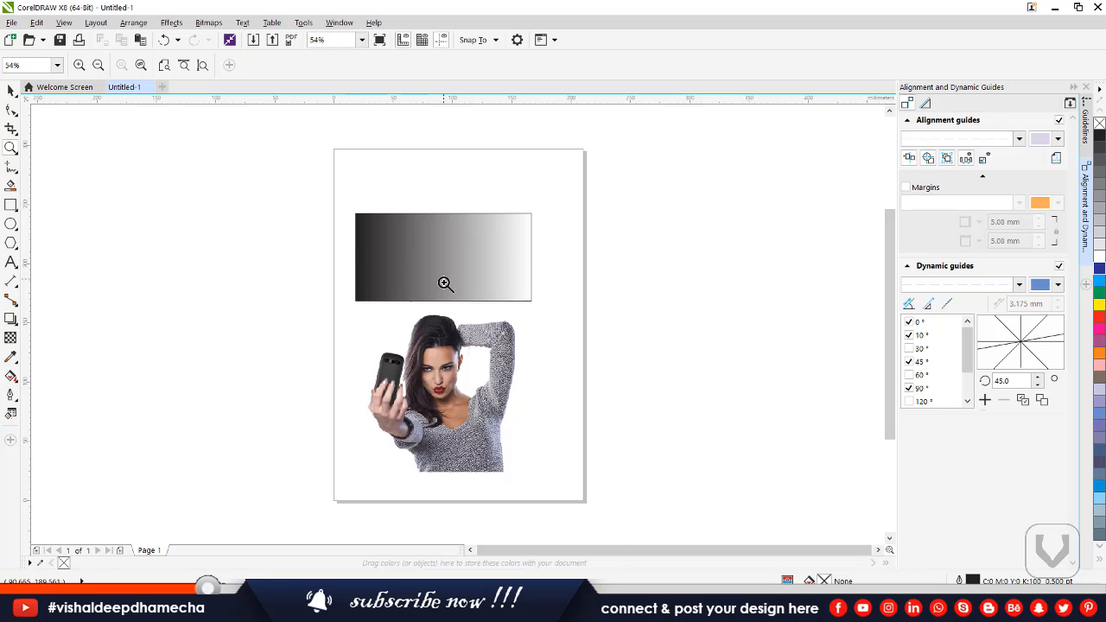
{"action": "left_click", "coordinate": [526, 384]}
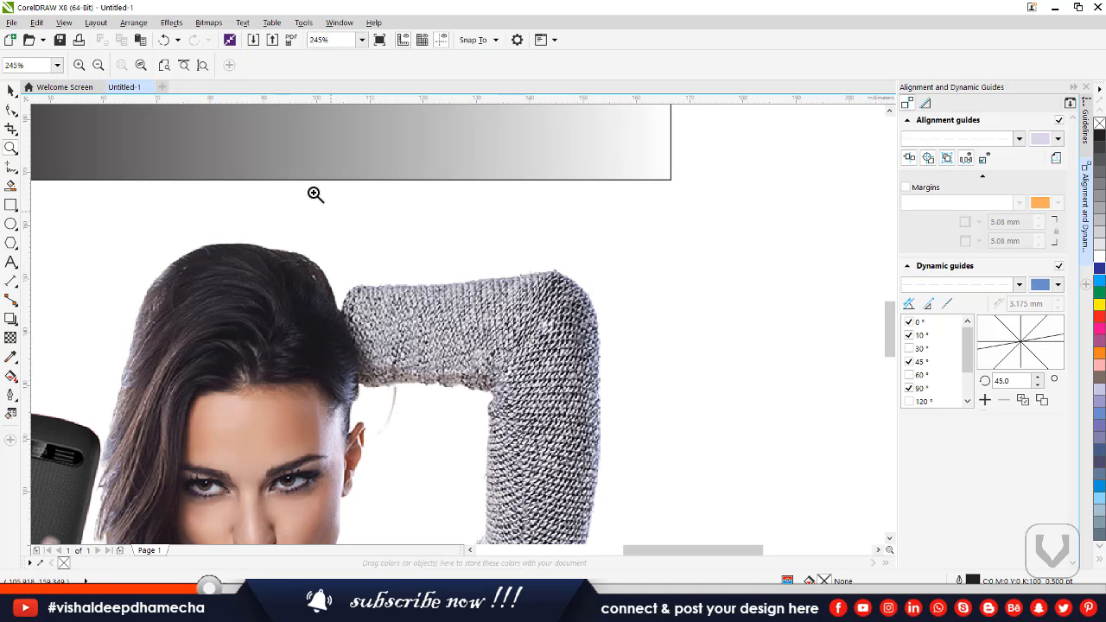
{"action": "left_click", "coordinate": [444, 296]}
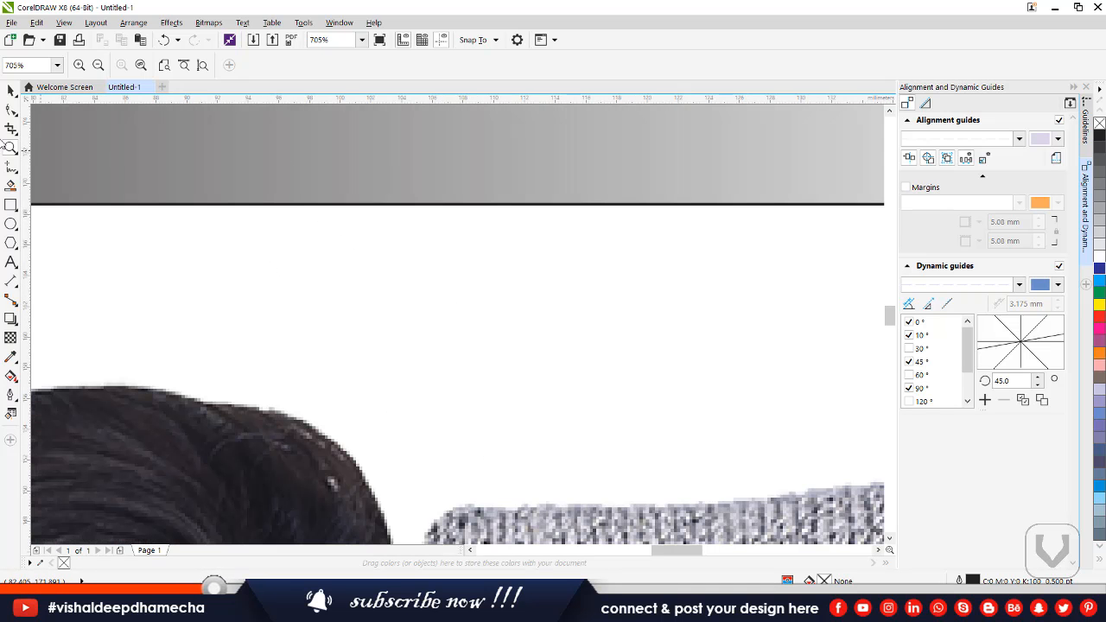
Step: Set the display to Pixels view and zoom in to 854% on the edge of the photo's hair to examine its pixels
{"action": "left_click", "coordinate": [10, 89]}
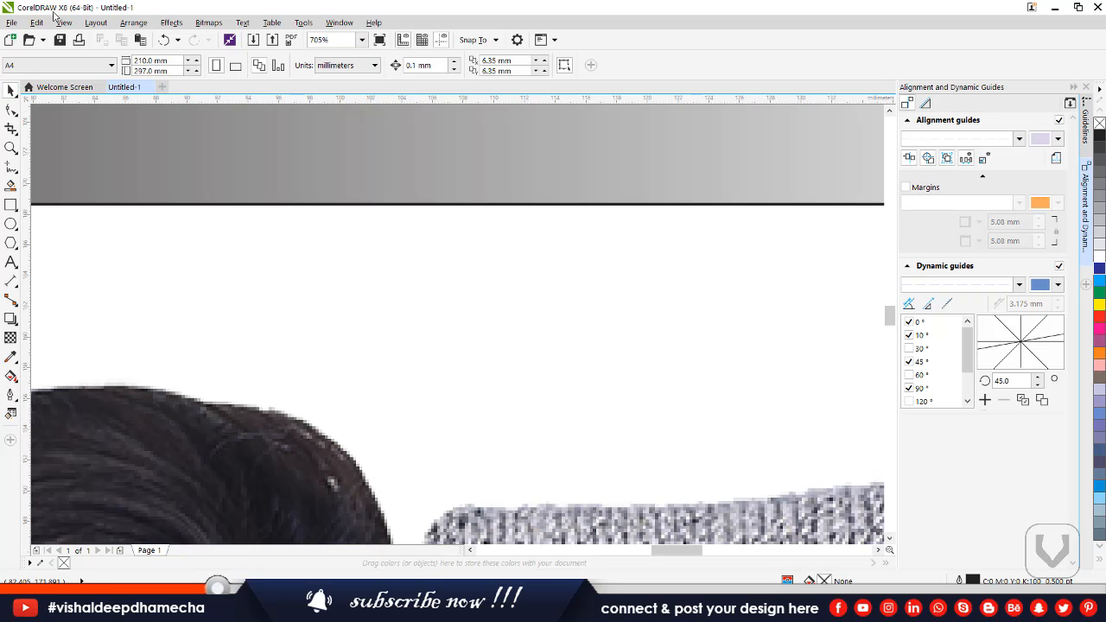
{"action": "left_click", "coordinate": [65, 22]}
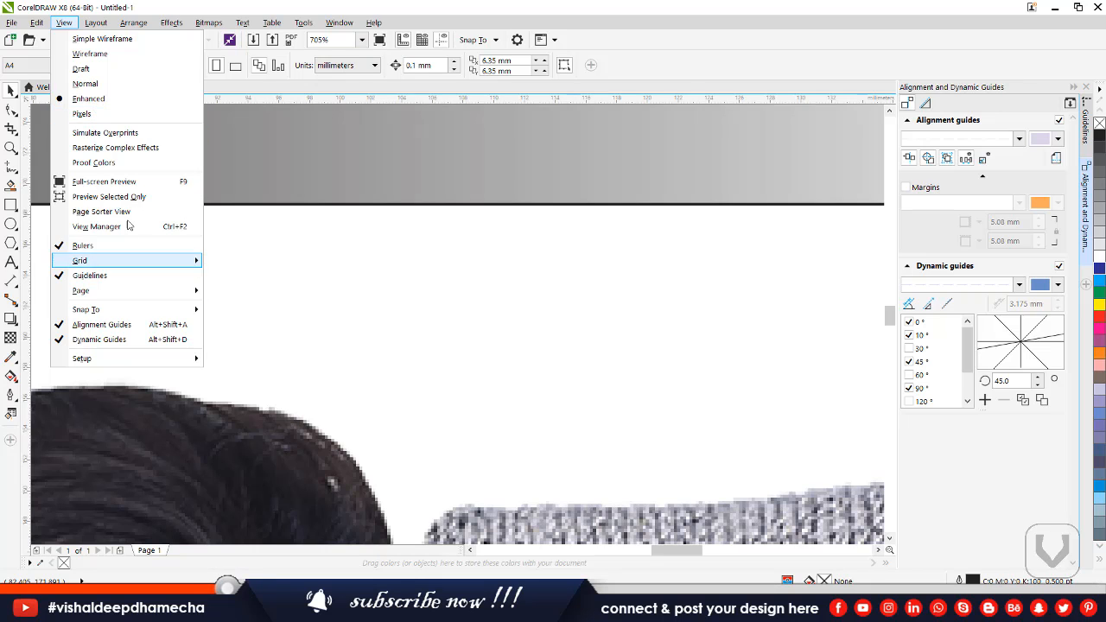
{"action": "left_click", "coordinate": [82, 116]}
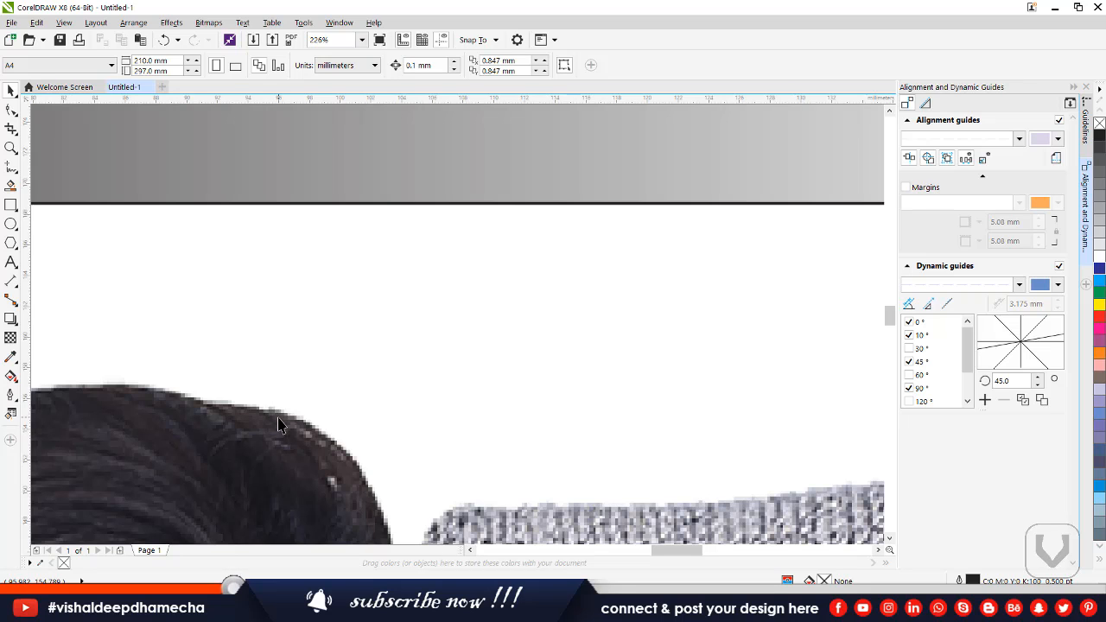
{"action": "key", "text": "z"}
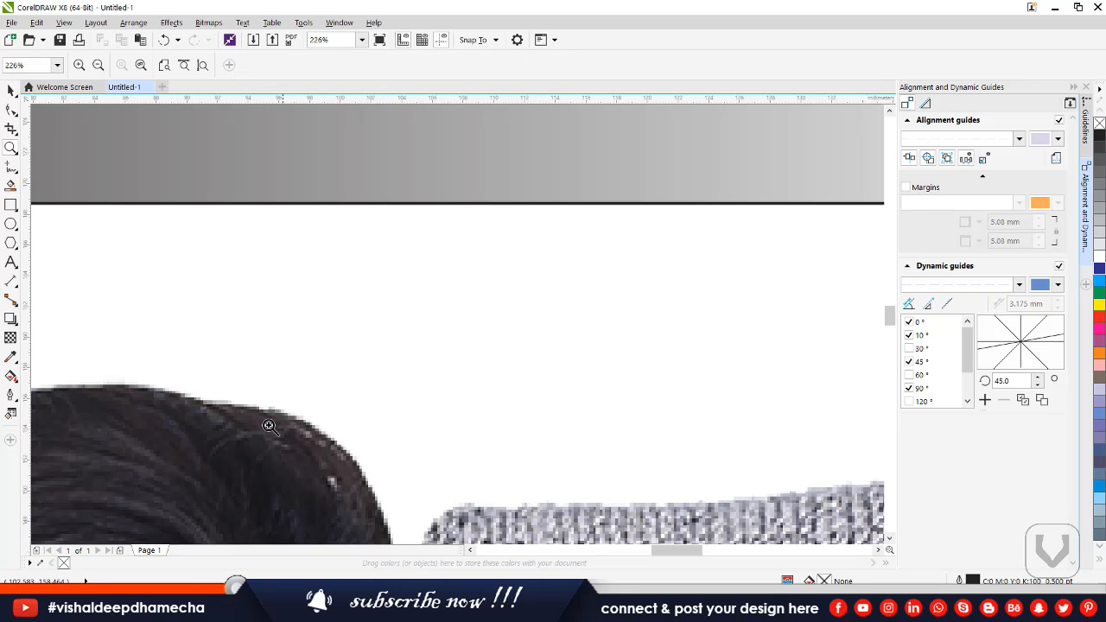
{"action": "left_click_drag", "start_coordinate": [205, 394], "coordinate": [399, 501]}
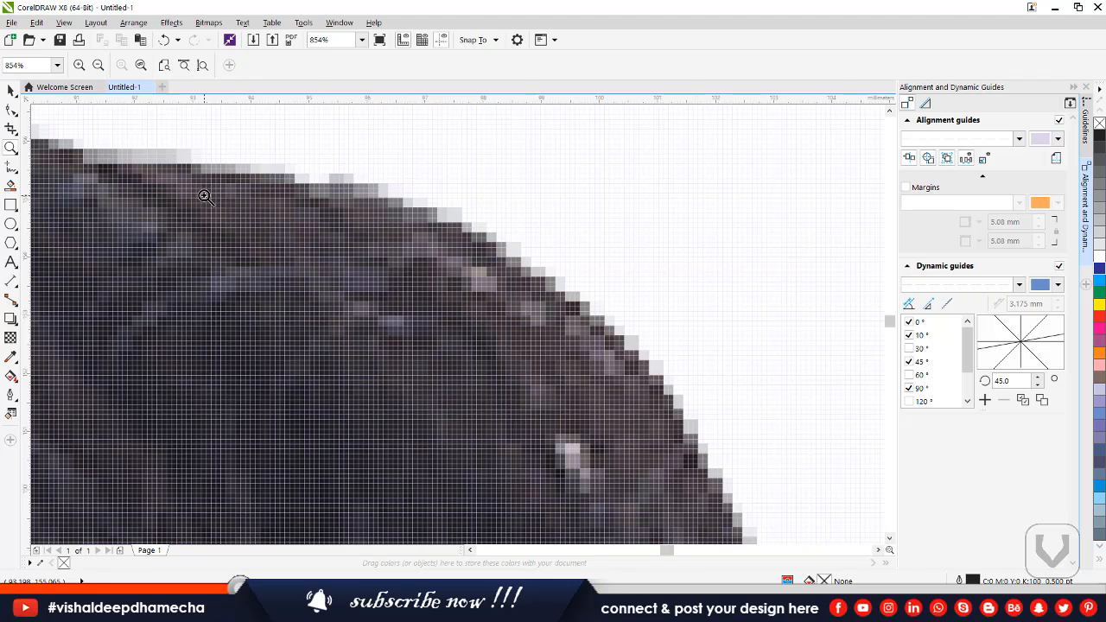
Step: Alternate between Normal and Pixels views to compare the hair edge, finishing in Normal view
{"action": "left_click", "coordinate": [73, 23]}
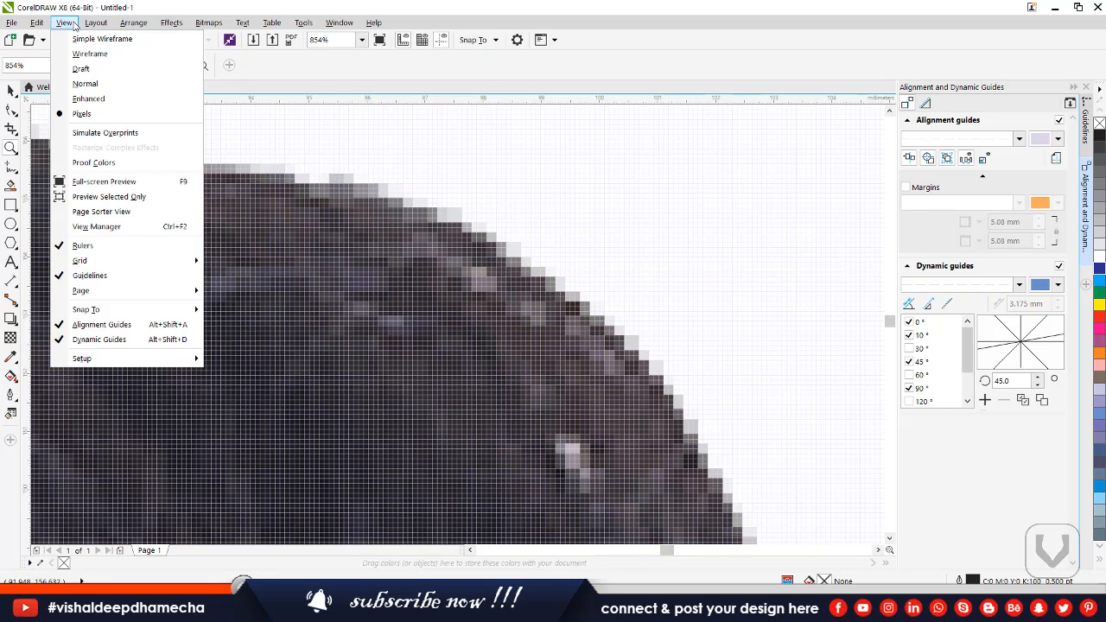
{"action": "left_click", "coordinate": [76, 86]}
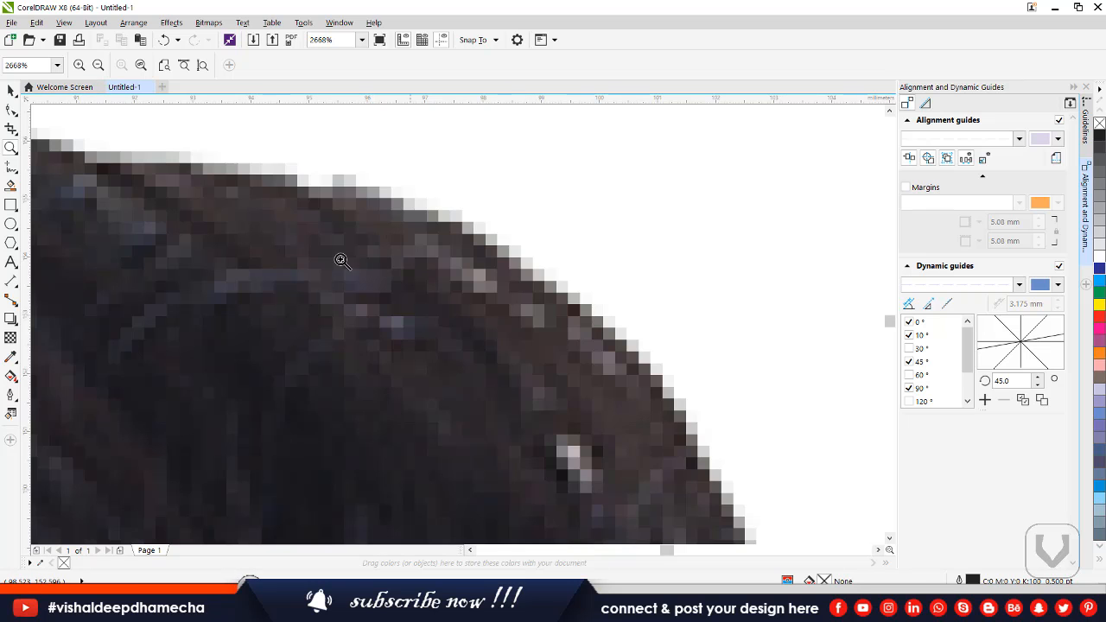
{"action": "left_click", "coordinate": [64, 22]}
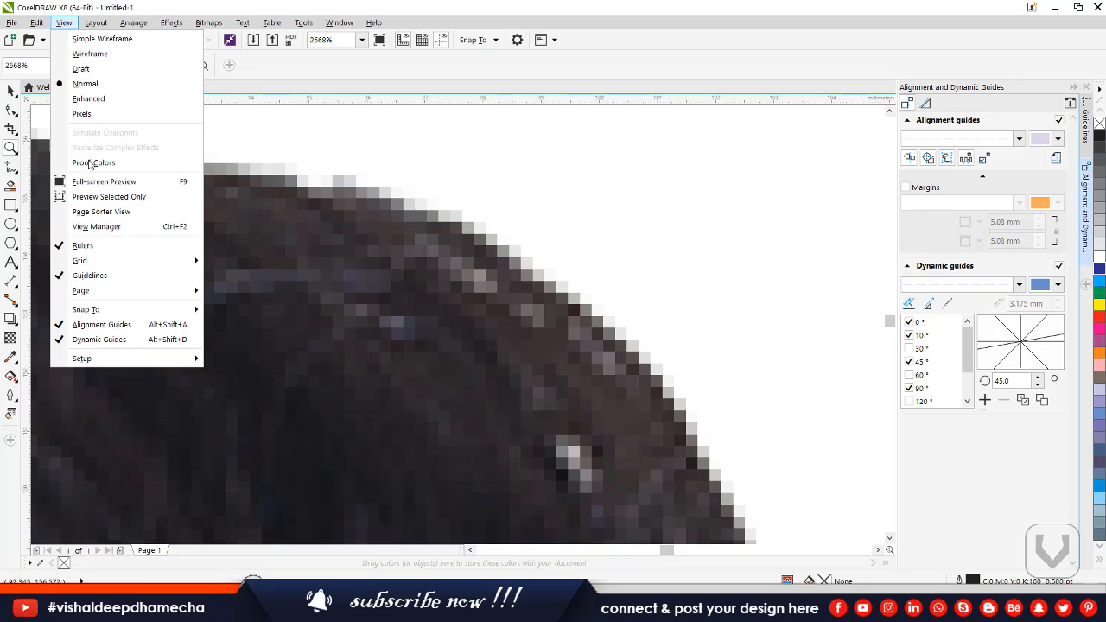
{"action": "left_click", "coordinate": [82, 113]}
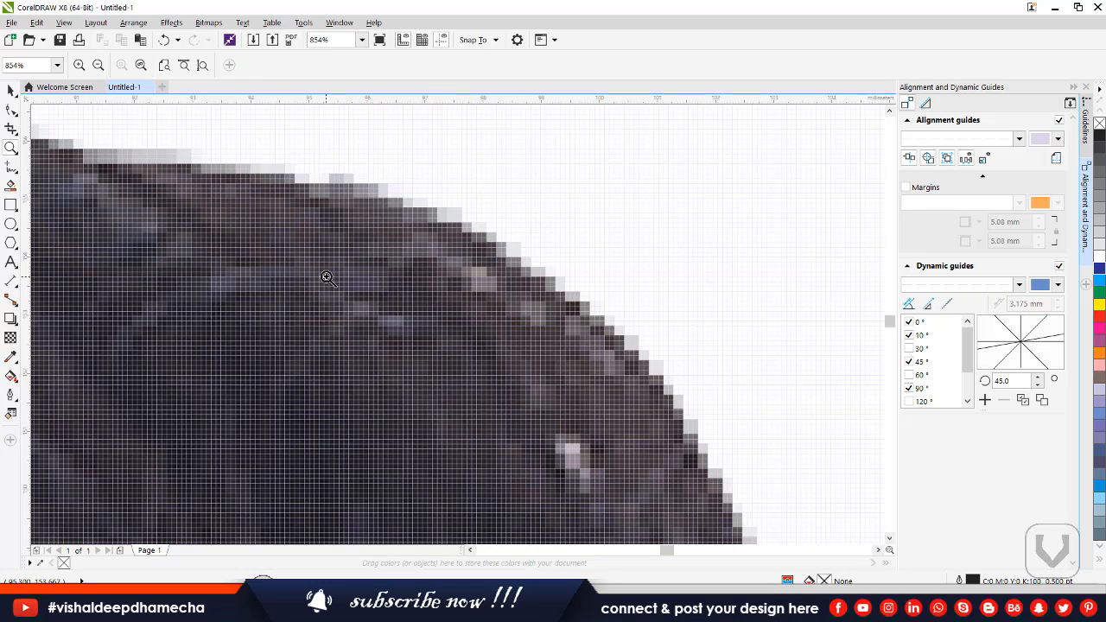
{"action": "left_click", "coordinate": [66, 26]}
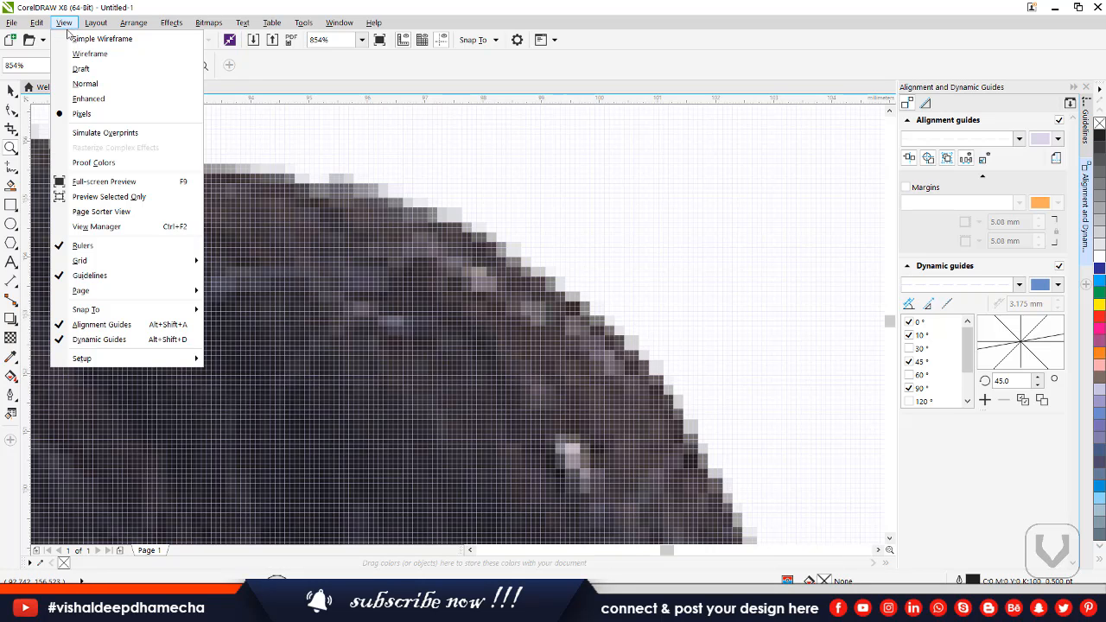
{"action": "left_click", "coordinate": [85, 84]}
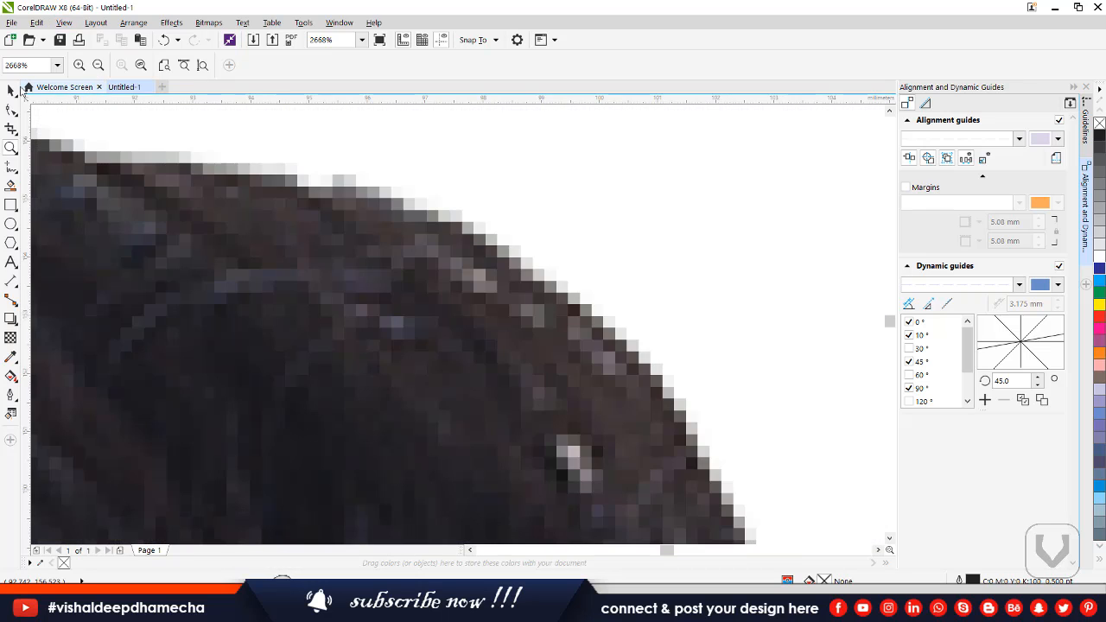
Step: Fit all objects in the window, preview the page full screen, and return to the editing window
{"action": "left_click", "coordinate": [11, 90]}
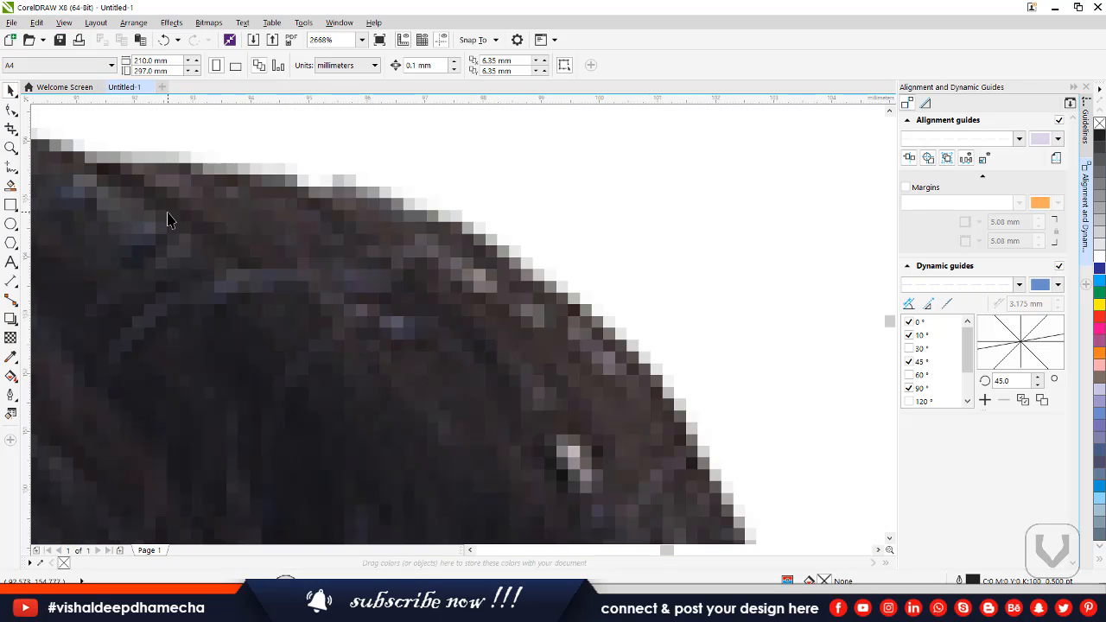
{"action": "key", "text": "F4"}
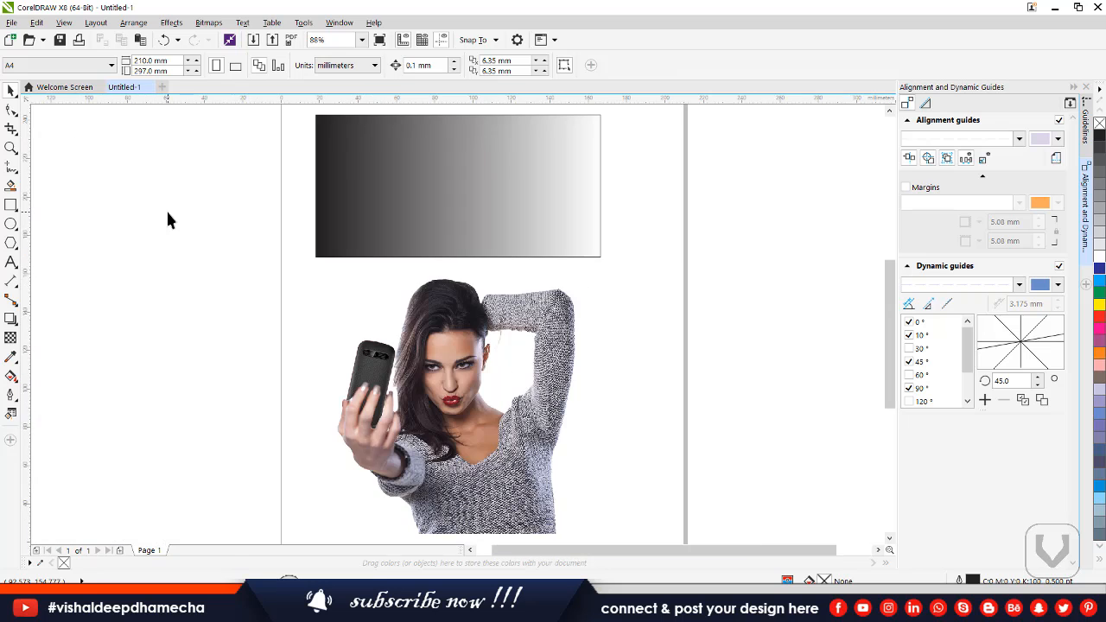
{"action": "left_click", "coordinate": [63, 24]}
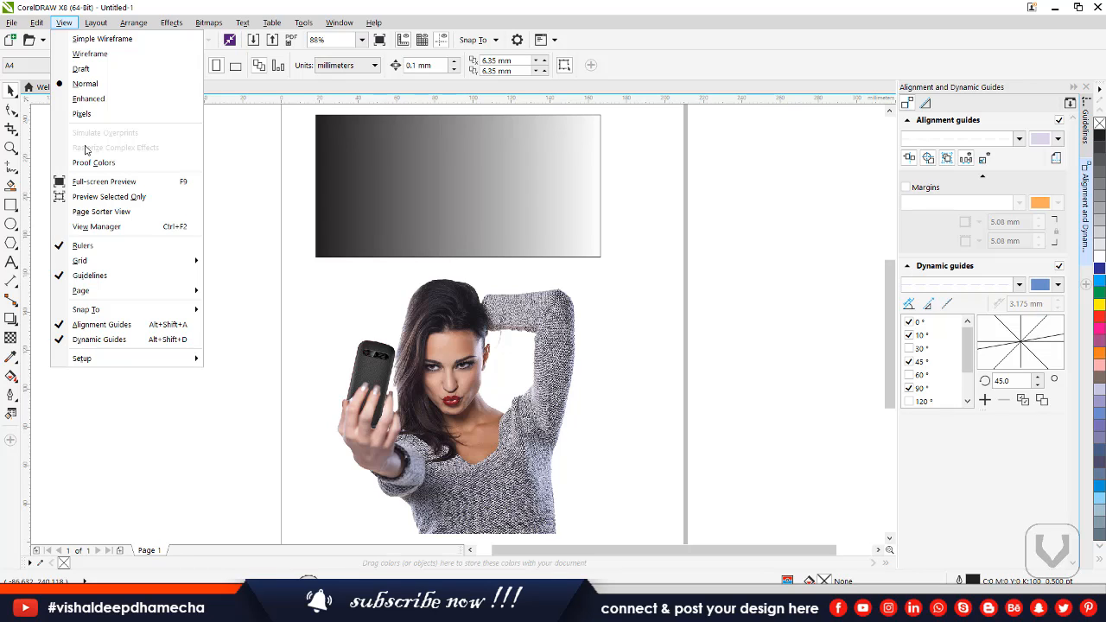
{"action": "left_click", "coordinate": [134, 181]}
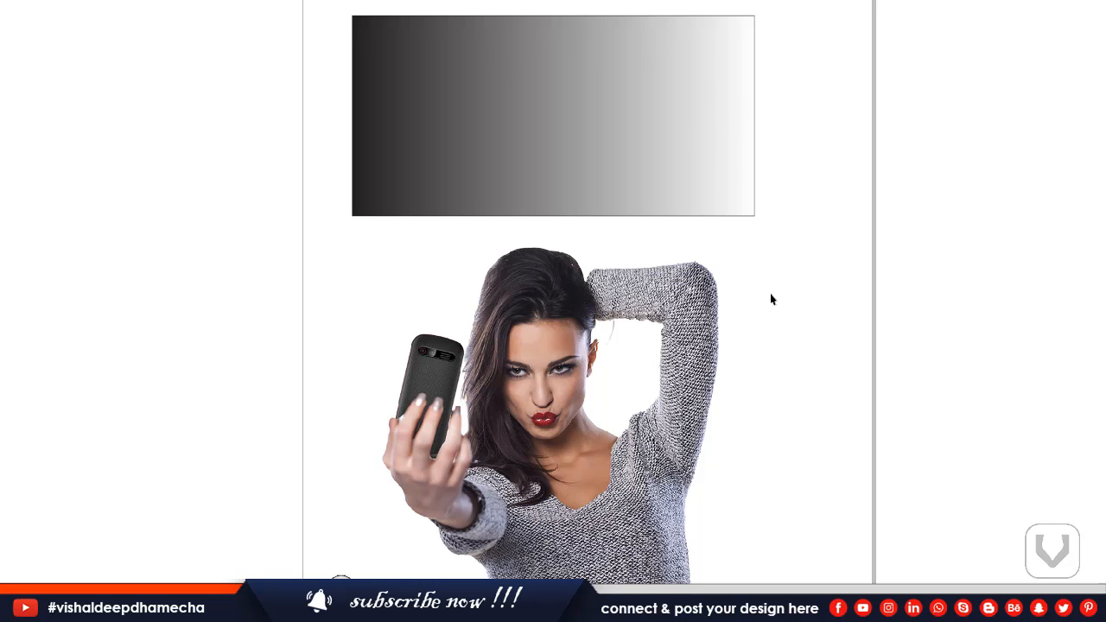
{"action": "left_click", "coordinate": [554, 307]}
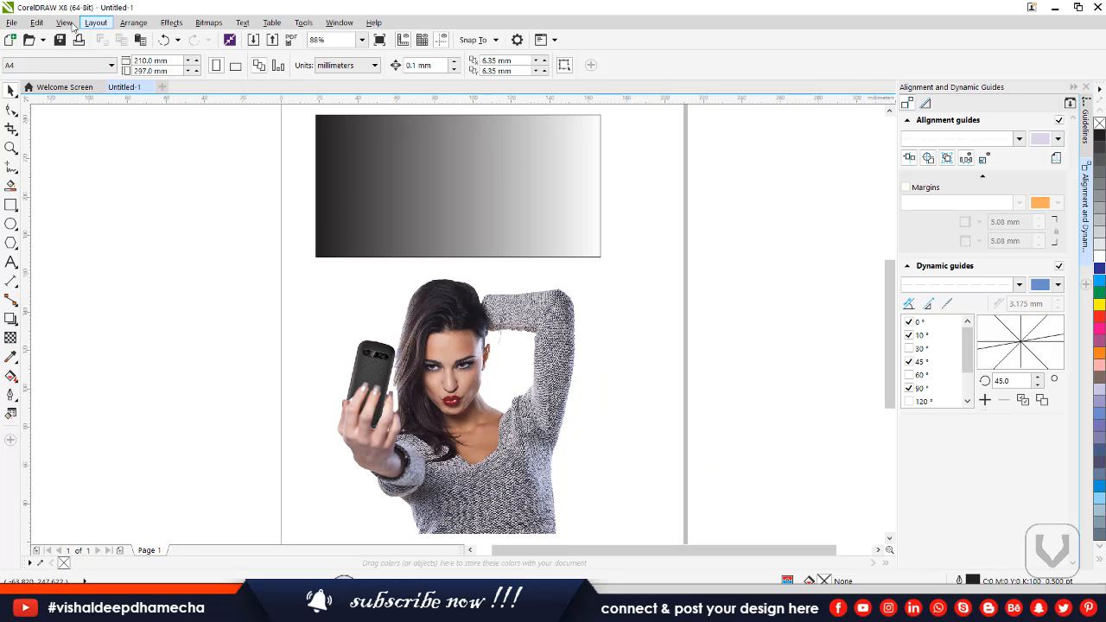
Step: Select the photo and preview only that selection full screen
{"action": "left_click", "coordinate": [461, 305]}
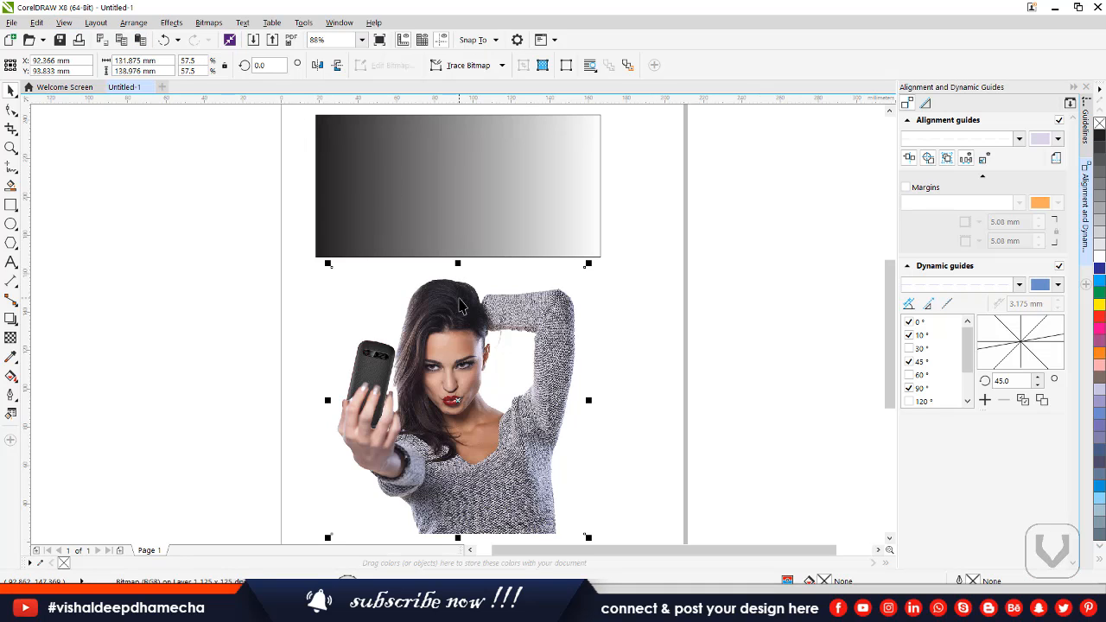
{"action": "left_click", "coordinate": [63, 21]}
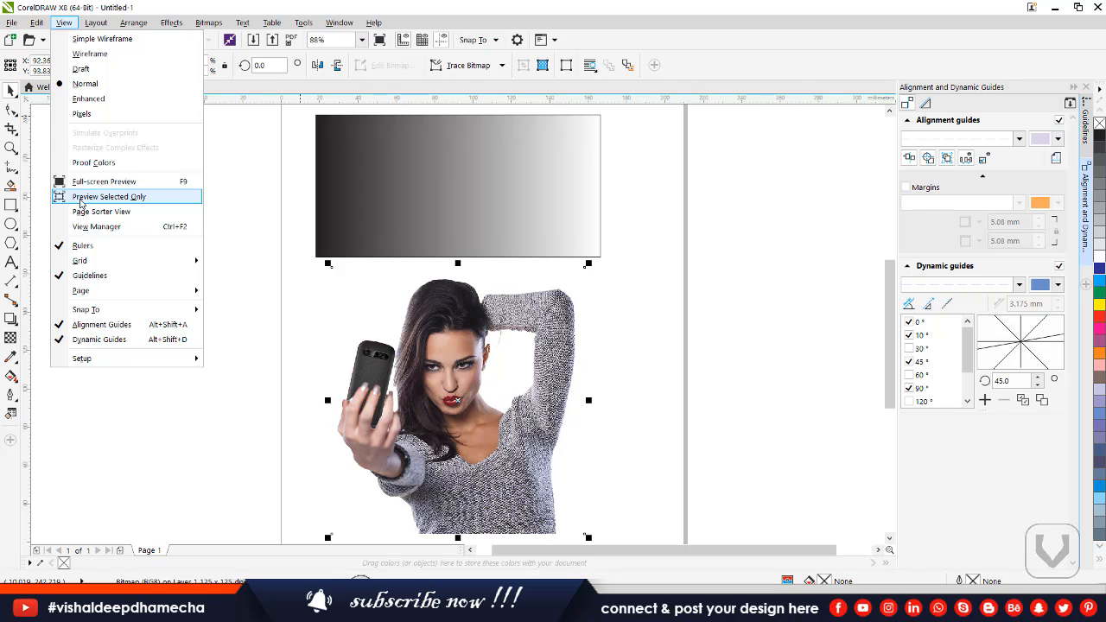
{"action": "left_click", "coordinate": [82, 203]}
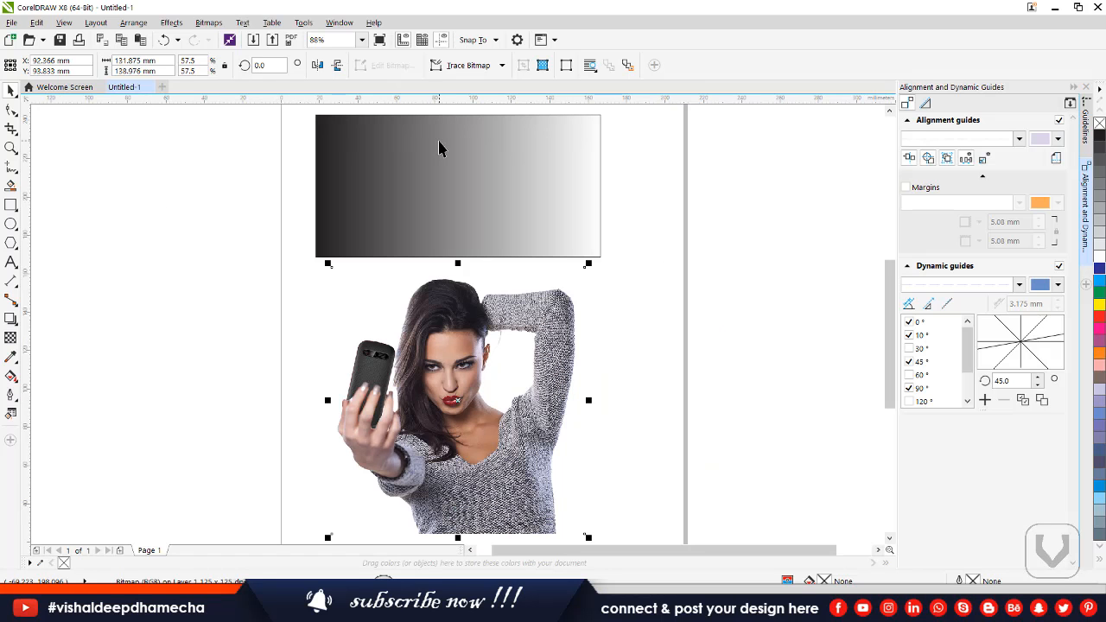
Step: Move the photo up over the gradient rectangle and shift the rectangle down behind the woman's head and arm
{"action": "left_click_drag", "start_coordinate": [519, 355], "coordinate": [532, 279]}
{"action": "left_click_drag", "start_coordinate": [442, 301], "coordinate": [437, 263]}
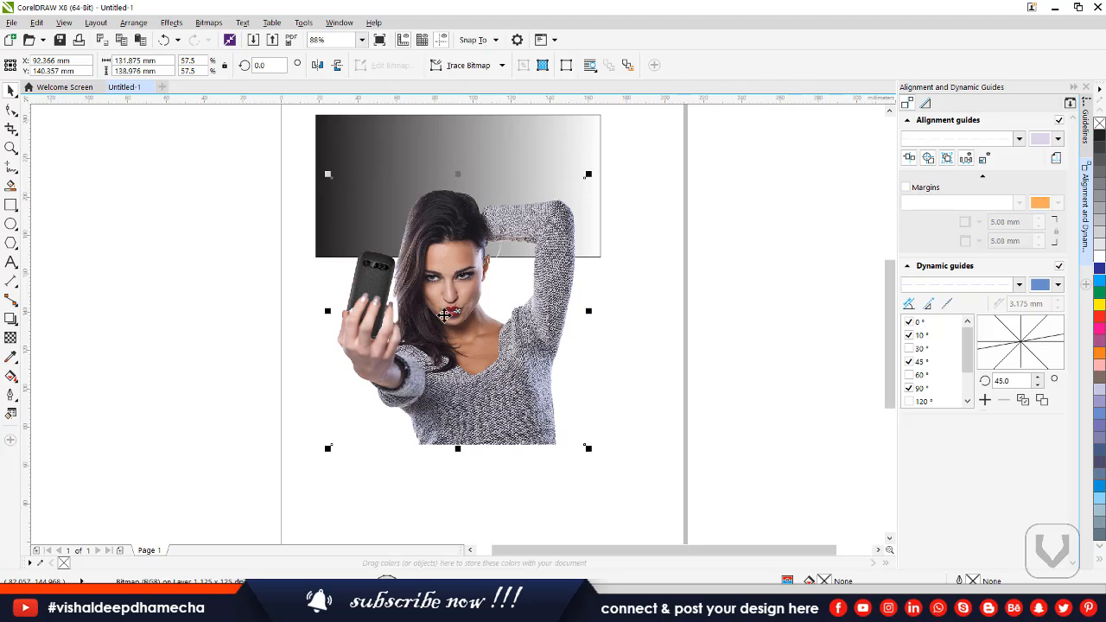
{"action": "left_click", "coordinate": [566, 153]}
{"action": "left_click_drag", "start_coordinate": [565, 153], "coordinate": [577, 218]}
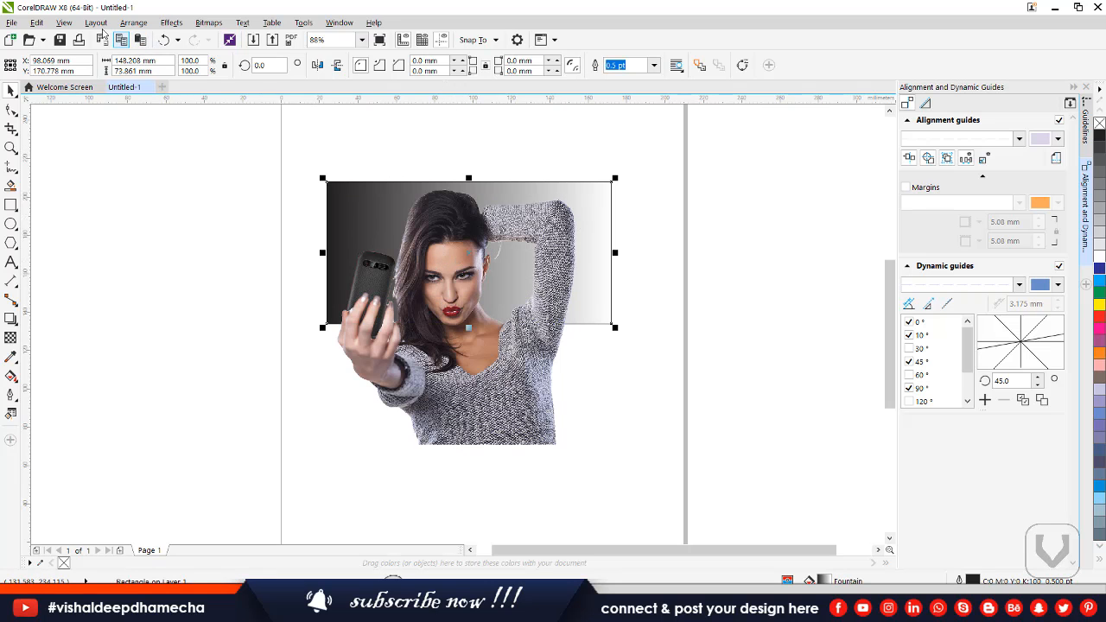
Step: Preview only the selected gradient rectangle full screen and return to the editing window
{"action": "left_click", "coordinate": [63, 23]}
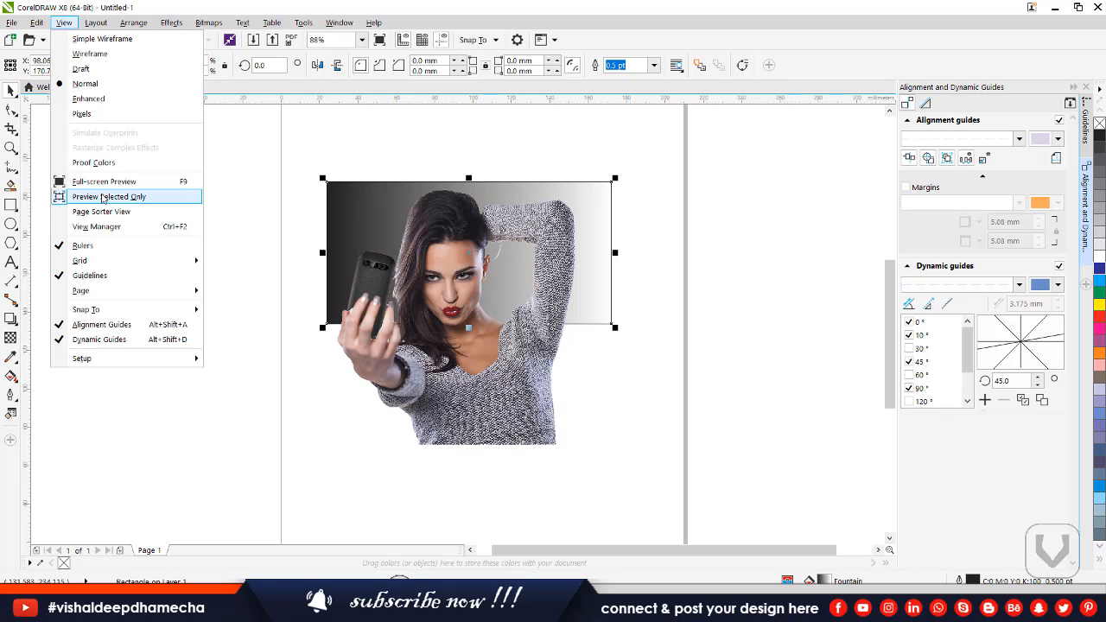
{"action": "left_click", "coordinate": [102, 197]}
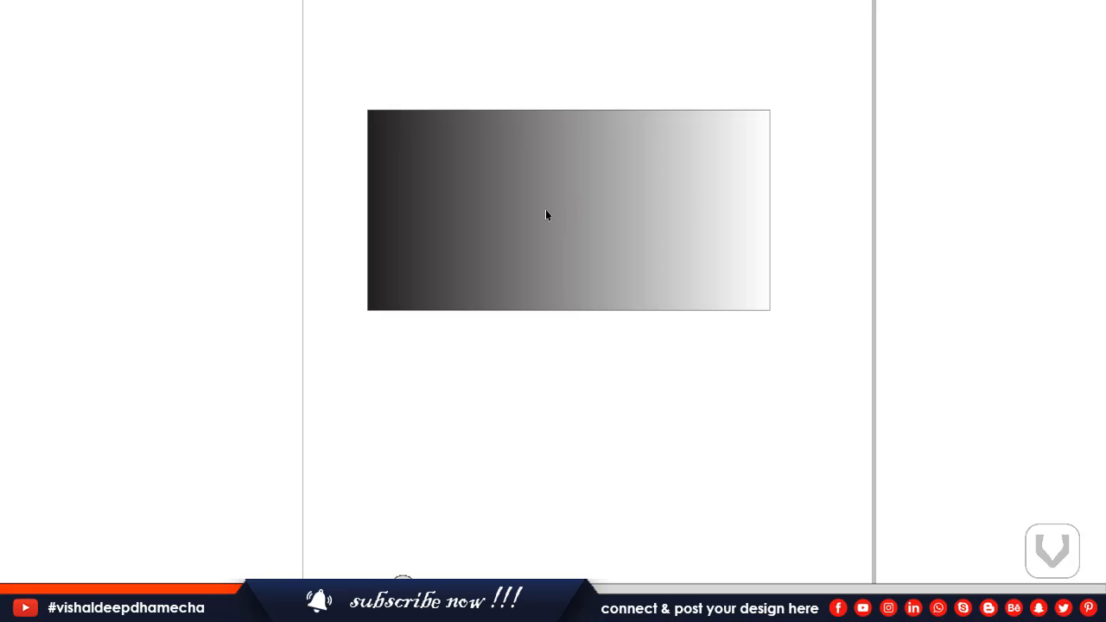
{"action": "left_click", "coordinate": [545, 213]}
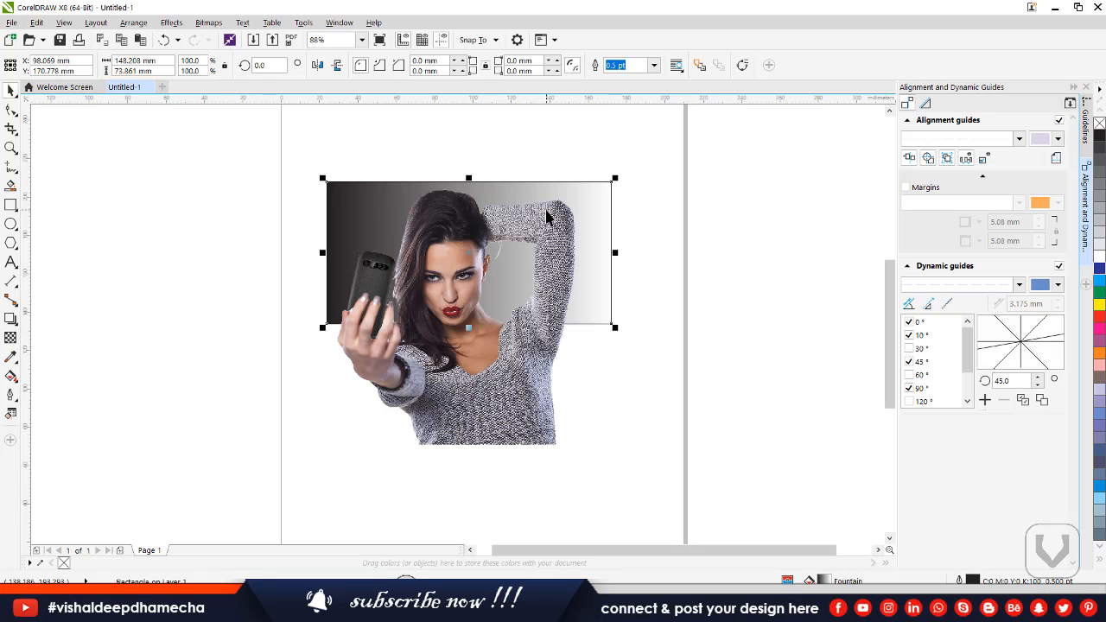
Step: Add nine blank pages after page 1 to make a ten-page document
{"action": "left_click", "coordinate": [72, 24]}
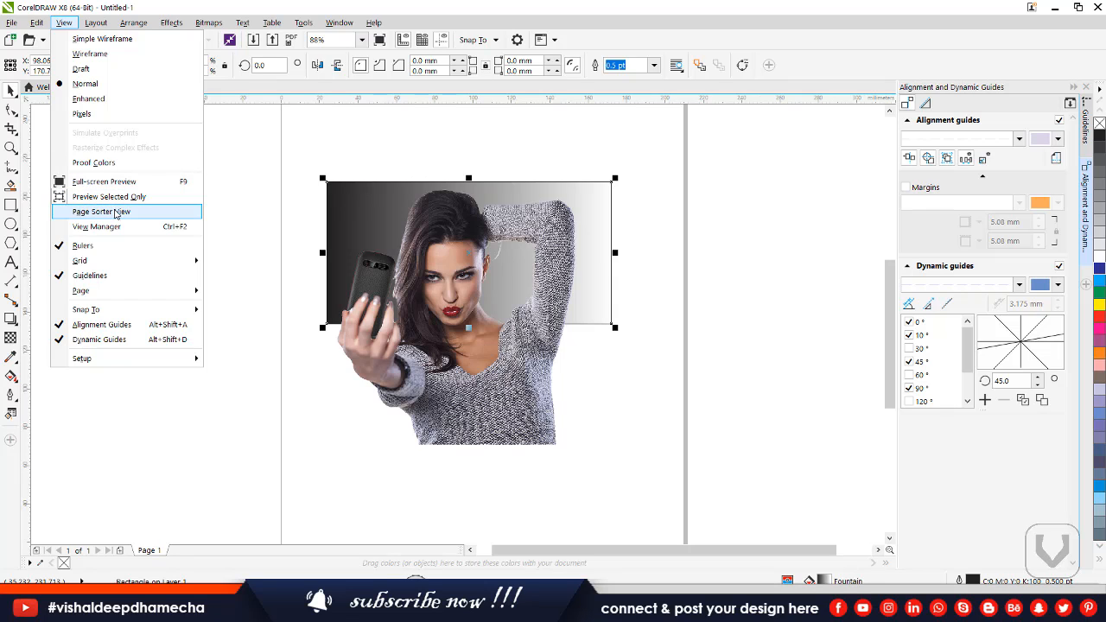
{"action": "left_click", "coordinate": [284, 462]}
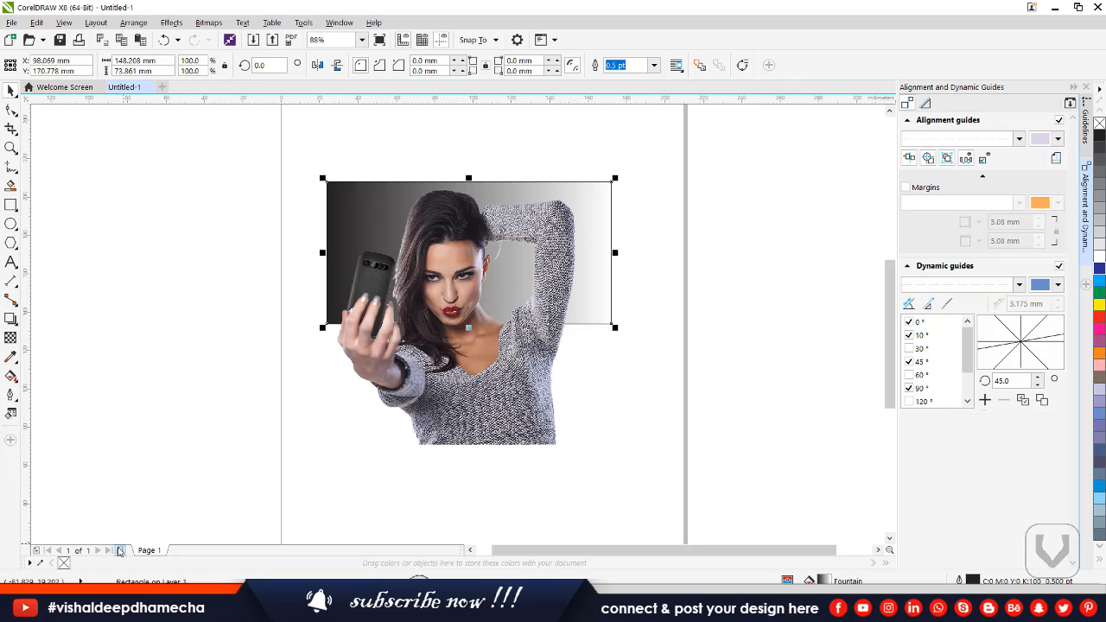
{"action": "left_click", "coordinate": [120, 551]}
{"action": "left_click", "coordinate": [120, 551]}
{"action": "left_click", "coordinate": [120, 550]}
{"action": "left_click", "coordinate": [120, 550]}
{"action": "left_click", "coordinate": [120, 550]}
{"action": "left_click", "coordinate": [120, 550]}
{"action": "left_click", "coordinate": [120, 550]}
{"action": "left_click", "coordinate": [120, 551]}
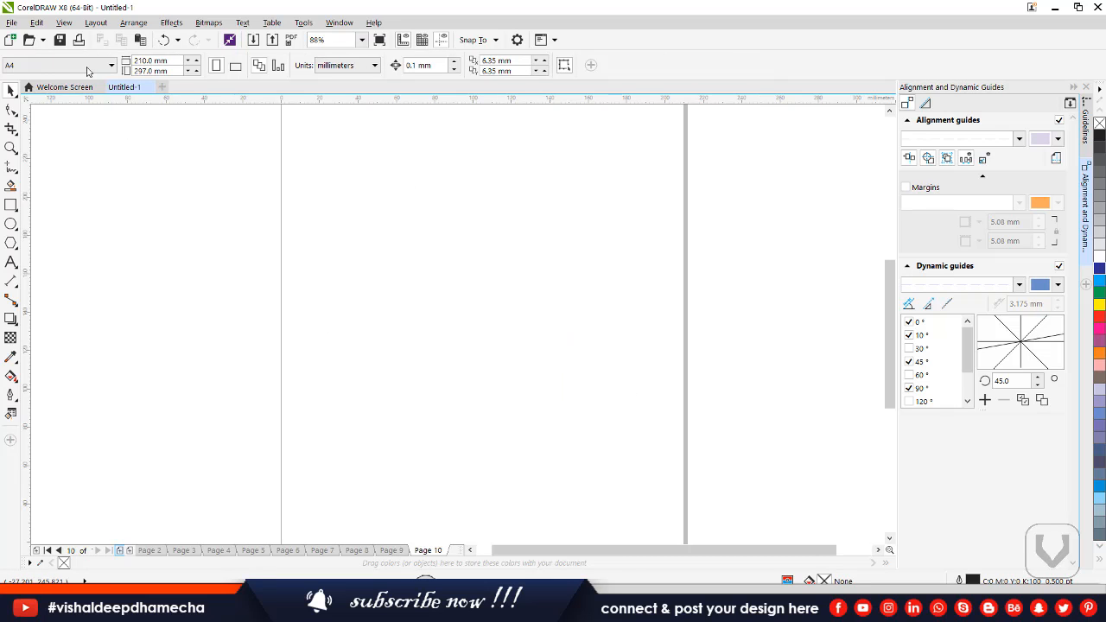
Step: Show all ten pages in Page Sorter View and open page 1 from there
{"action": "left_click", "coordinate": [64, 23]}
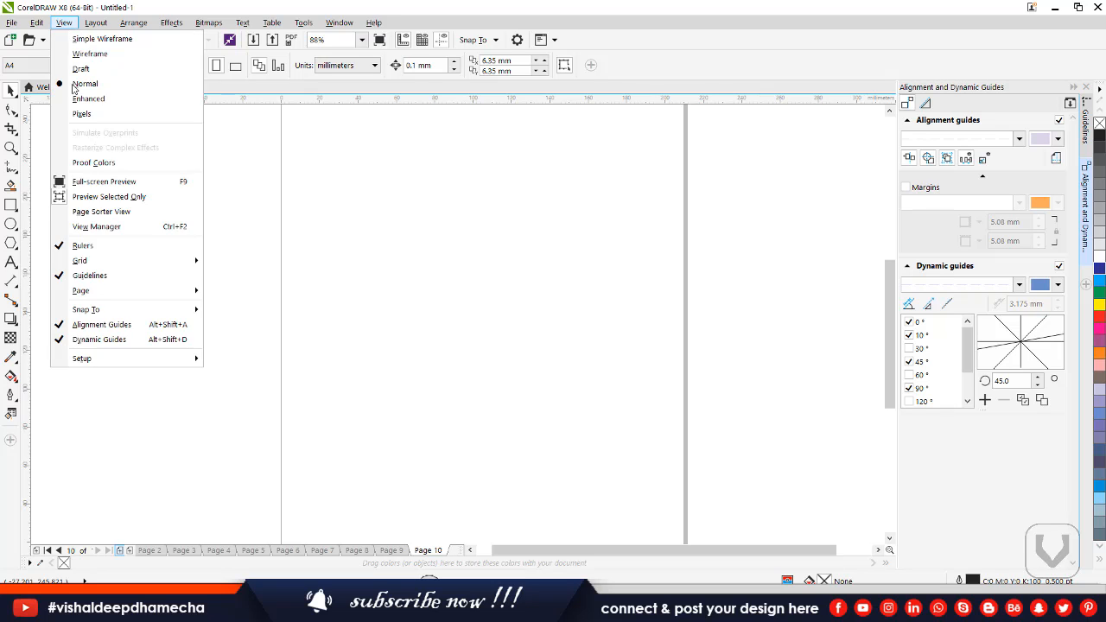
{"action": "left_click", "coordinate": [89, 213]}
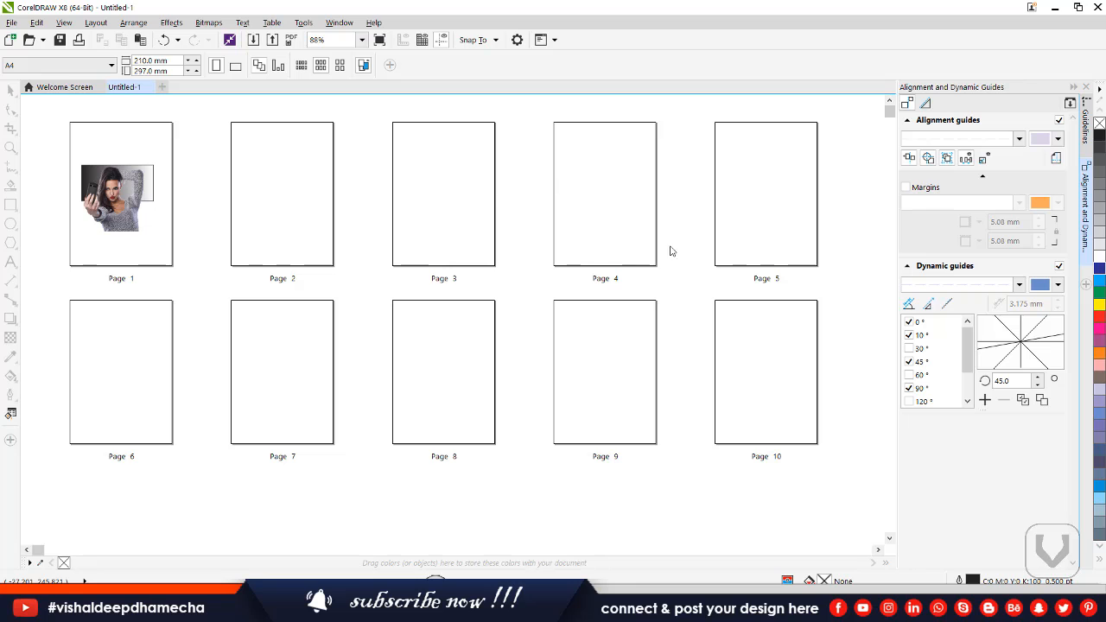
{"action": "double_click", "coordinate": [116, 204]}
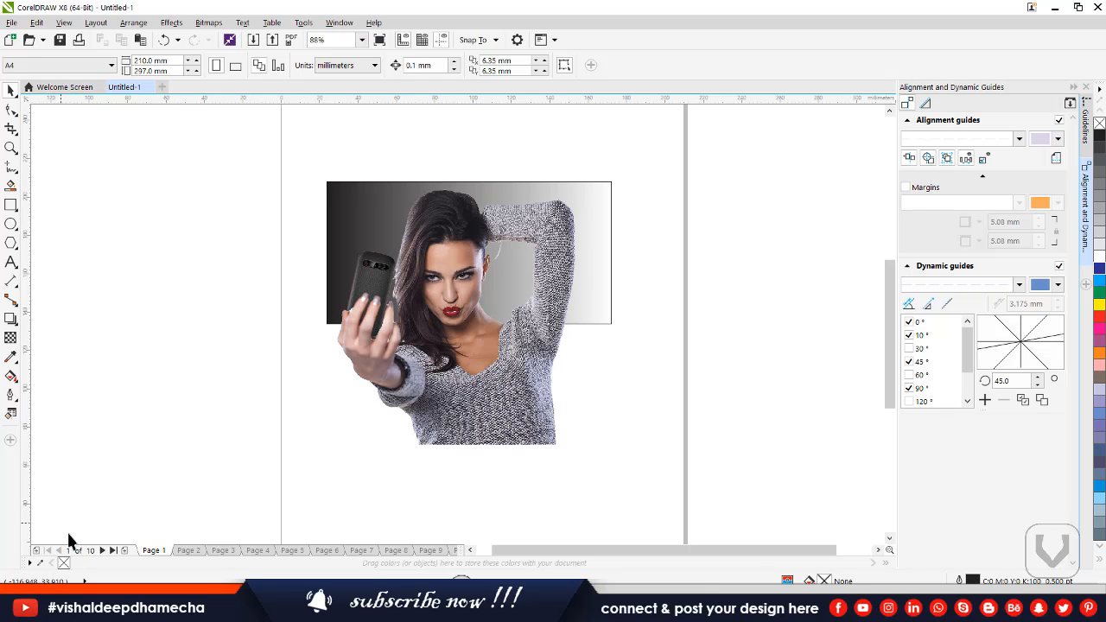
Step: Go directly to page 5 by specifying its page number
{"action": "left_click", "coordinate": [79, 551]}
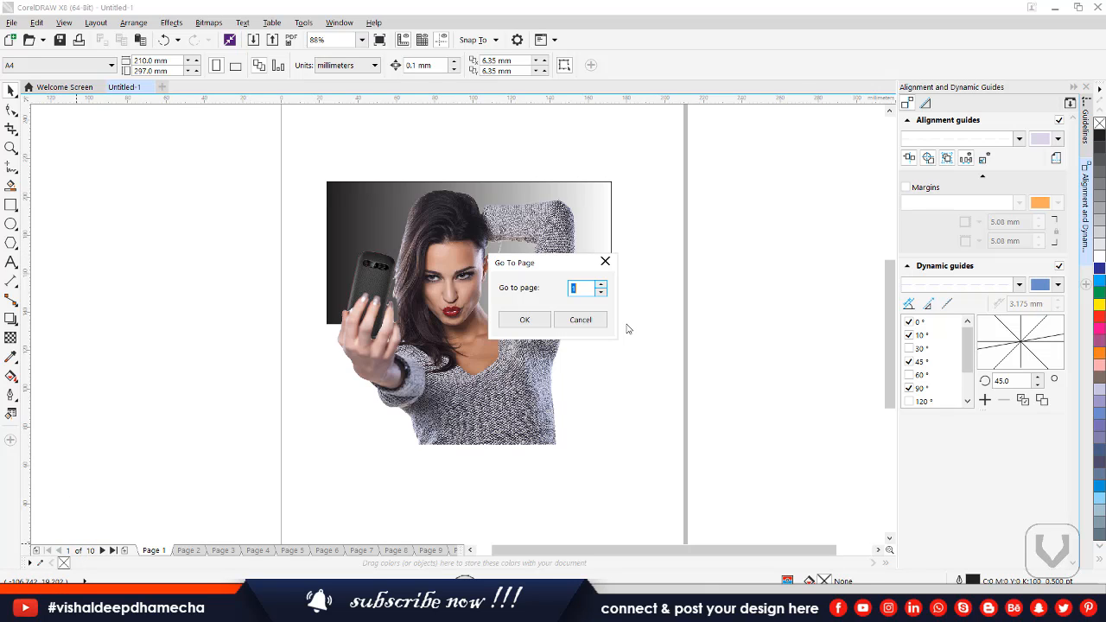
{"action": "left_click", "coordinate": [600, 286]}
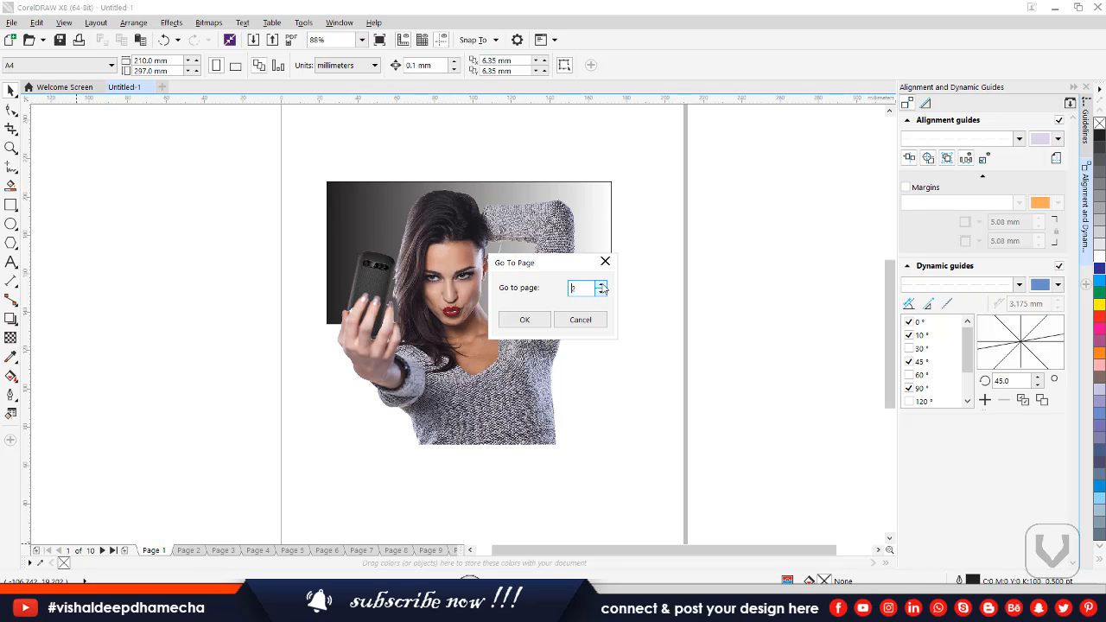
{"action": "left_click", "coordinate": [539, 321]}
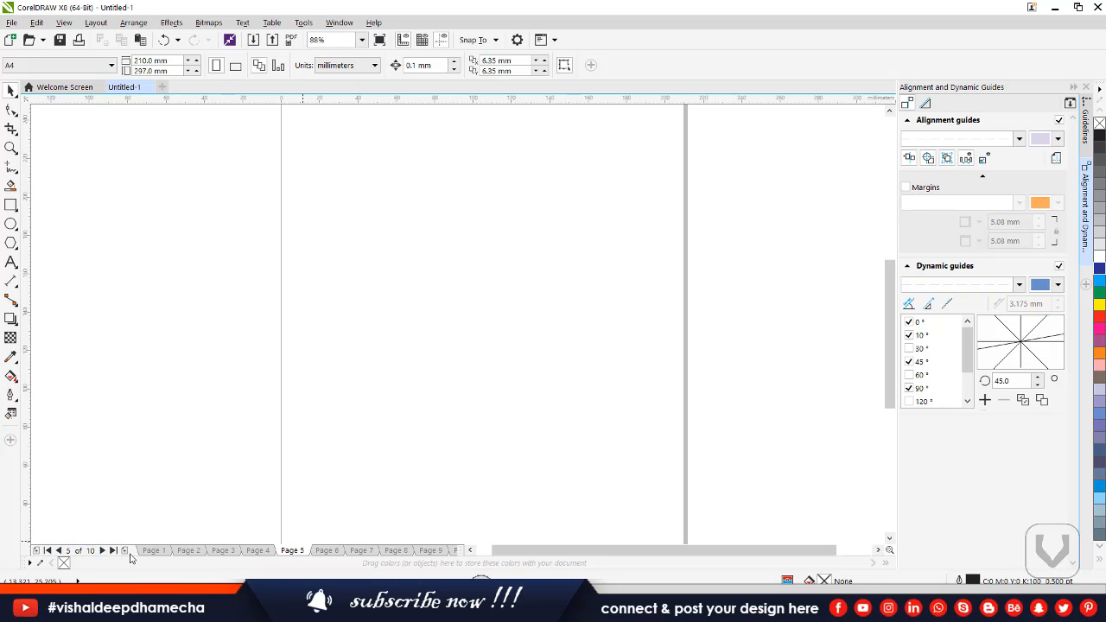
Step: Step backward through the pages to page 2 and forward to page 4
{"action": "left_click", "coordinate": [58, 550]}
{"action": "left_click", "coordinate": [57, 551]}
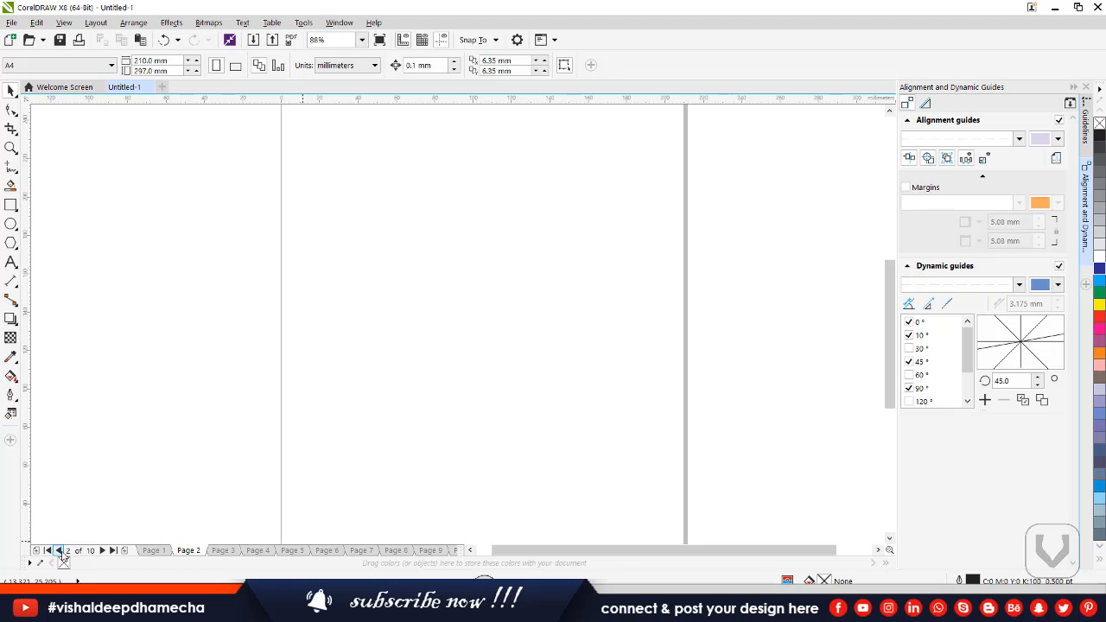
{"action": "left_click", "coordinate": [101, 551]}
{"action": "left_click", "coordinate": [101, 550]}
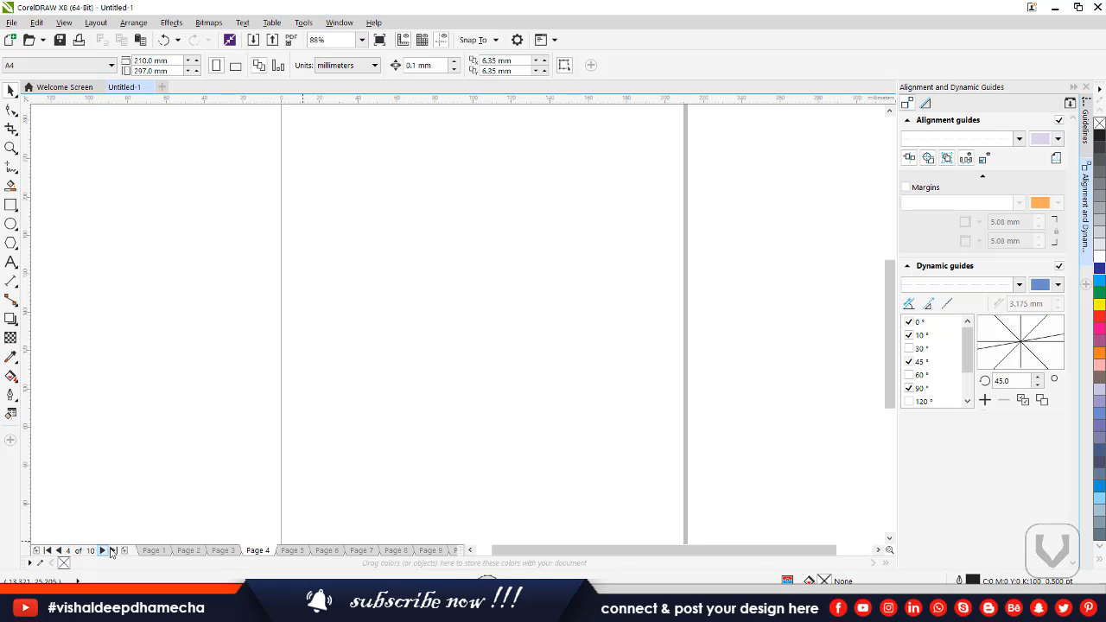
Step: Jump to the last page, step back to page 9, and return to page 1
{"action": "left_click", "coordinate": [113, 550]}
{"action": "left_click", "coordinate": [57, 551]}
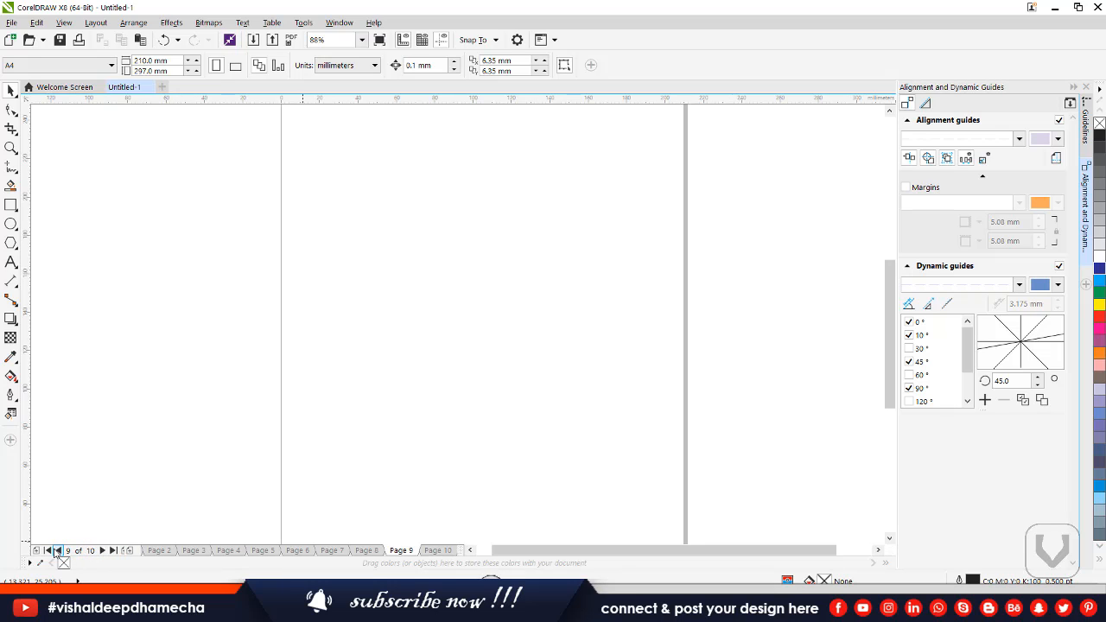
{"action": "left_click", "coordinate": [49, 550]}
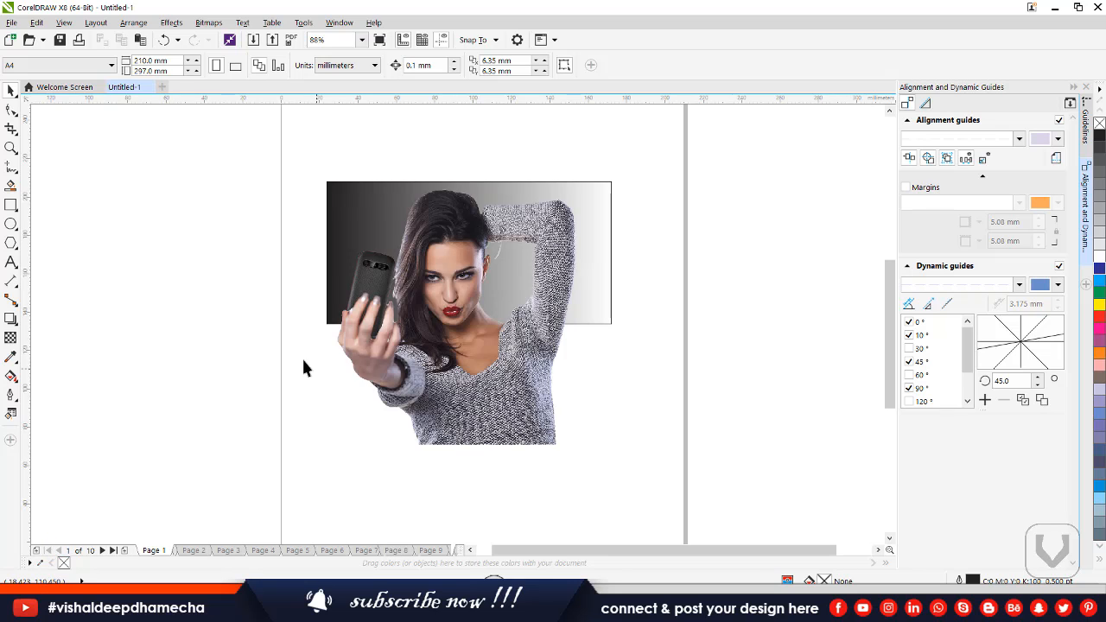
Step: Open the View Manager, try zooming page 1 out and in with it, and zoom to fit all objects
{"action": "left_click", "coordinate": [63, 22]}
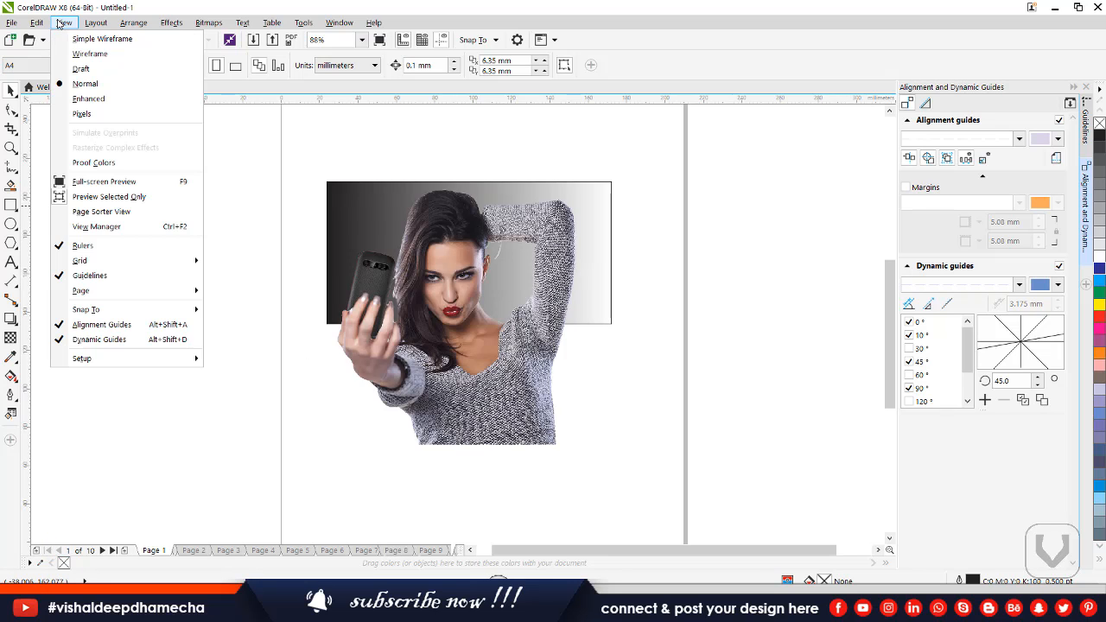
{"action": "left_click", "coordinate": [92, 228]}
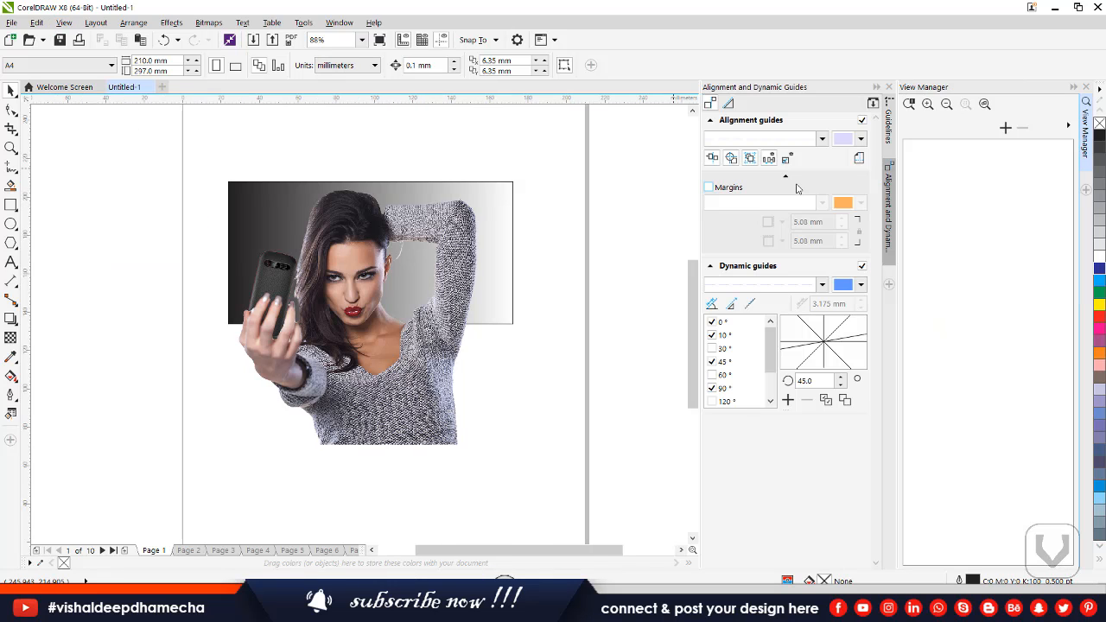
{"action": "left_click", "coordinate": [946, 107]}
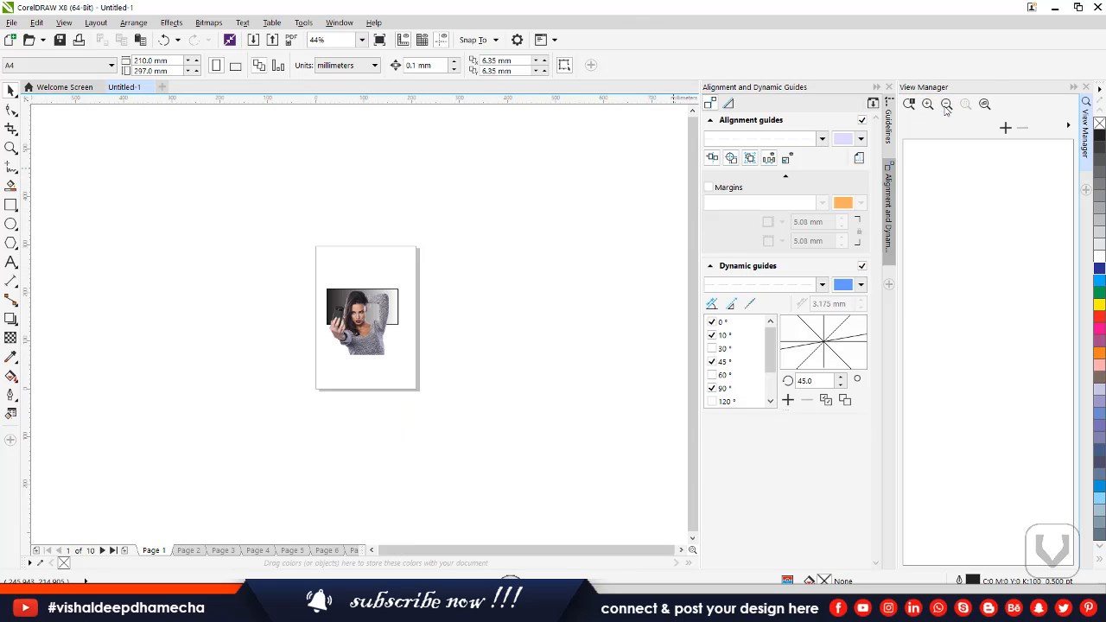
{"action": "double_click", "coordinate": [946, 107]}
{"action": "left_click", "coordinate": [933, 106]}
{"action": "double_click", "coordinate": [933, 107]}
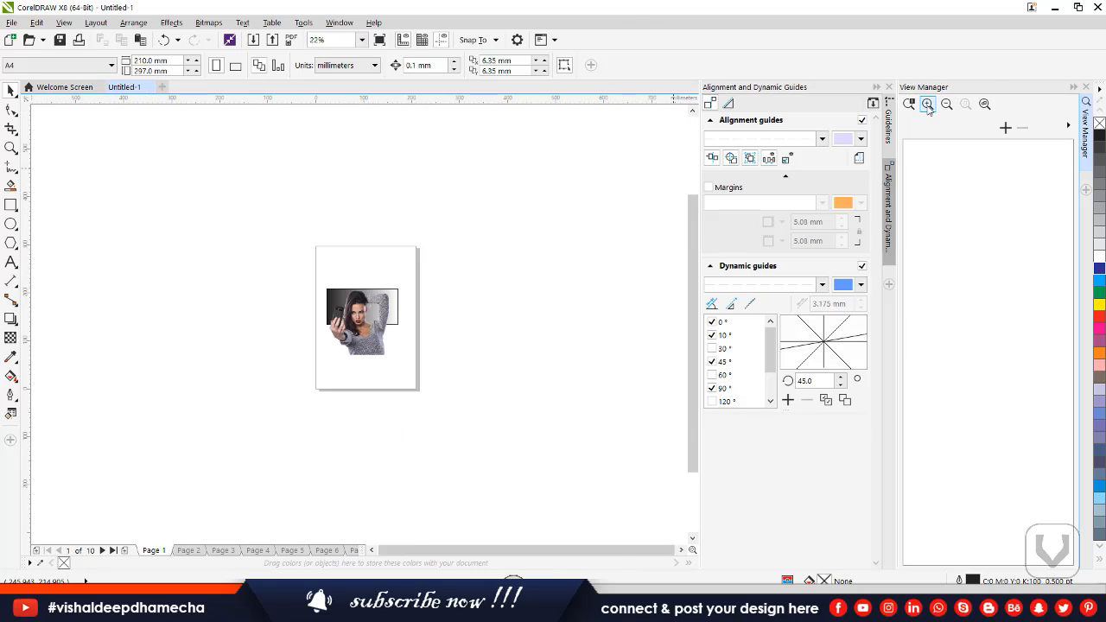
{"action": "double_click", "coordinate": [946, 105]}
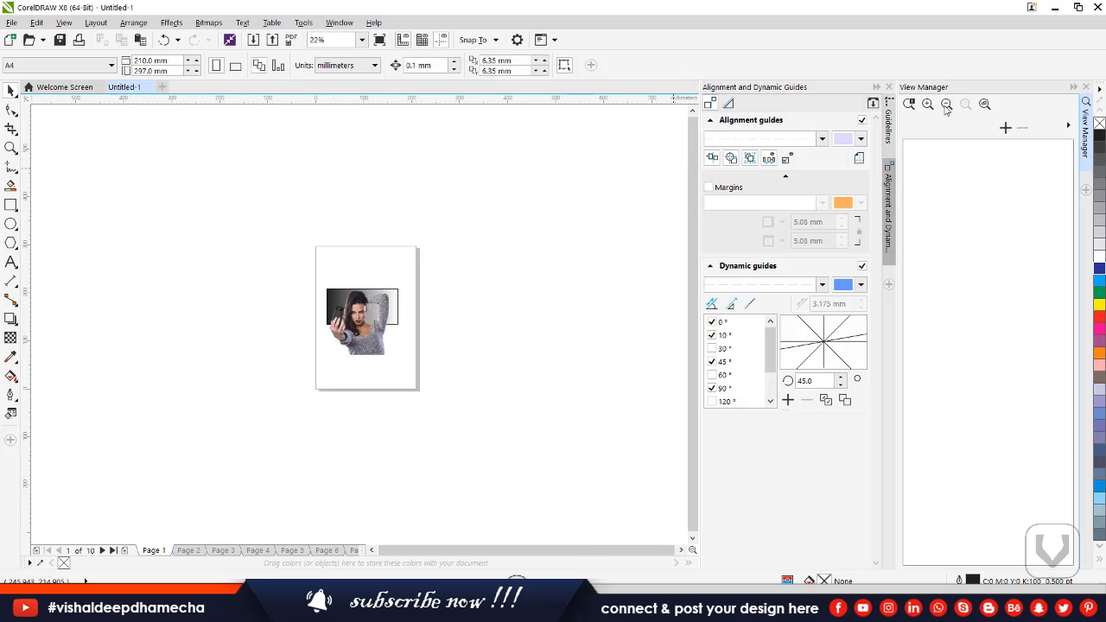
{"action": "left_click", "coordinate": [928, 105]}
{"action": "double_click", "coordinate": [946, 105]}
{"action": "left_click", "coordinate": [984, 105]}
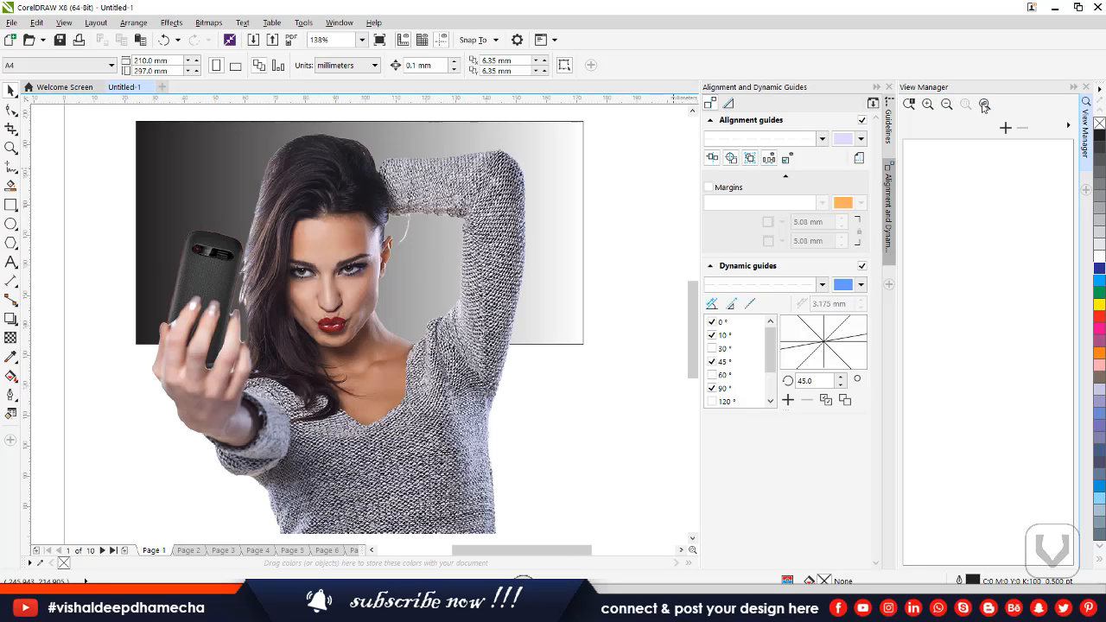
Step: Close the View Manager and the Alignment and Dynamic Guides dockers to free the drawing area
{"action": "key", "text": "z"}
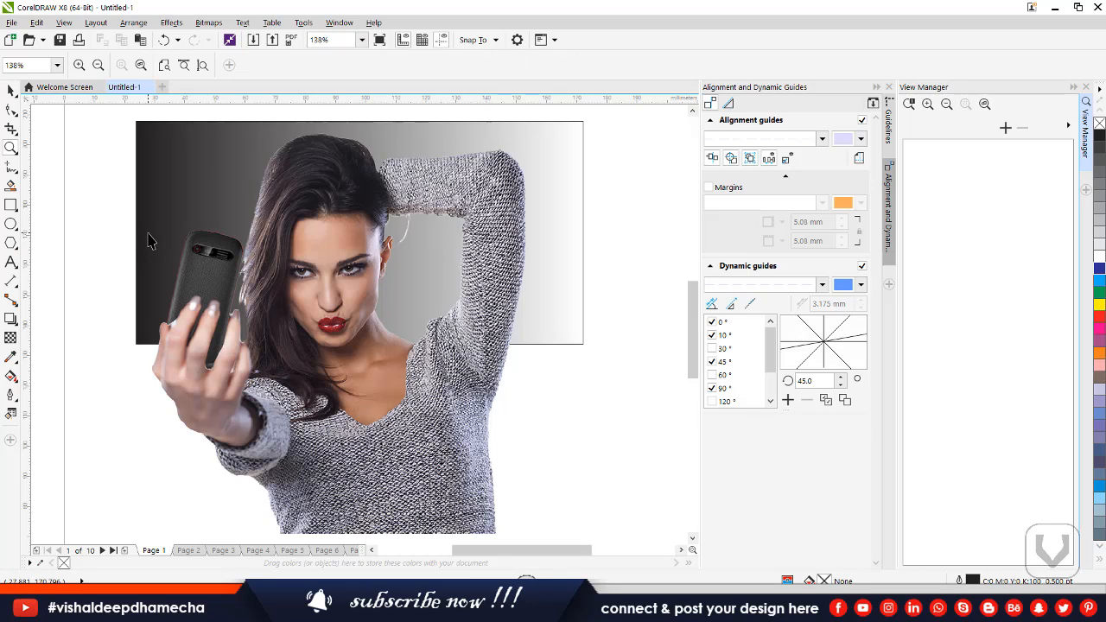
{"action": "left_click", "coordinate": [11, 90]}
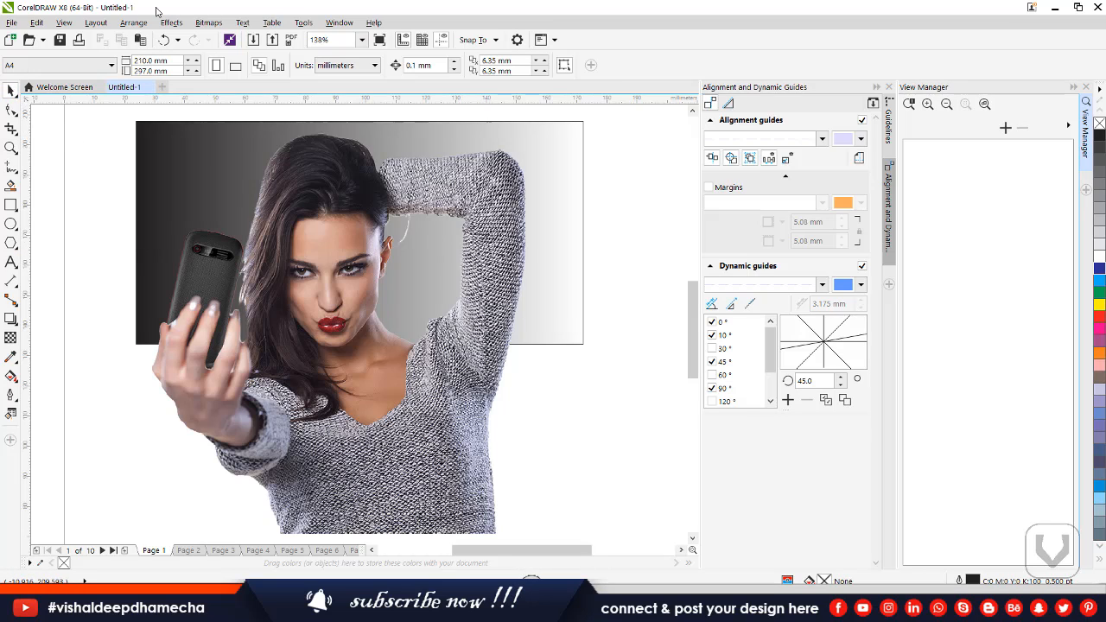
{"action": "left_click", "coordinate": [64, 23]}
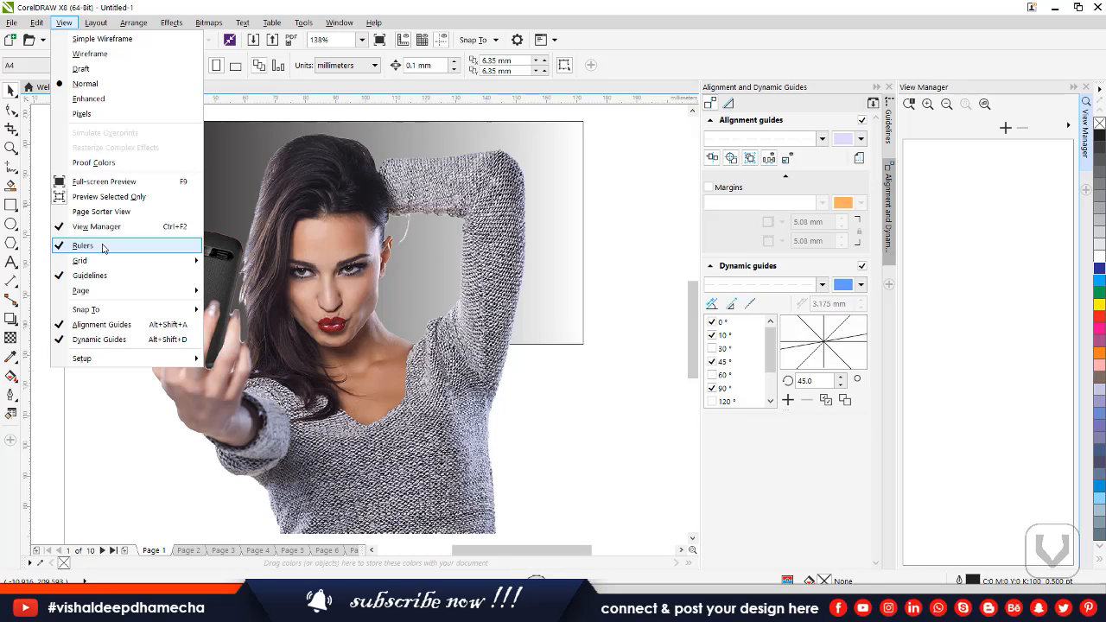
{"action": "left_click", "coordinate": [1086, 87]}
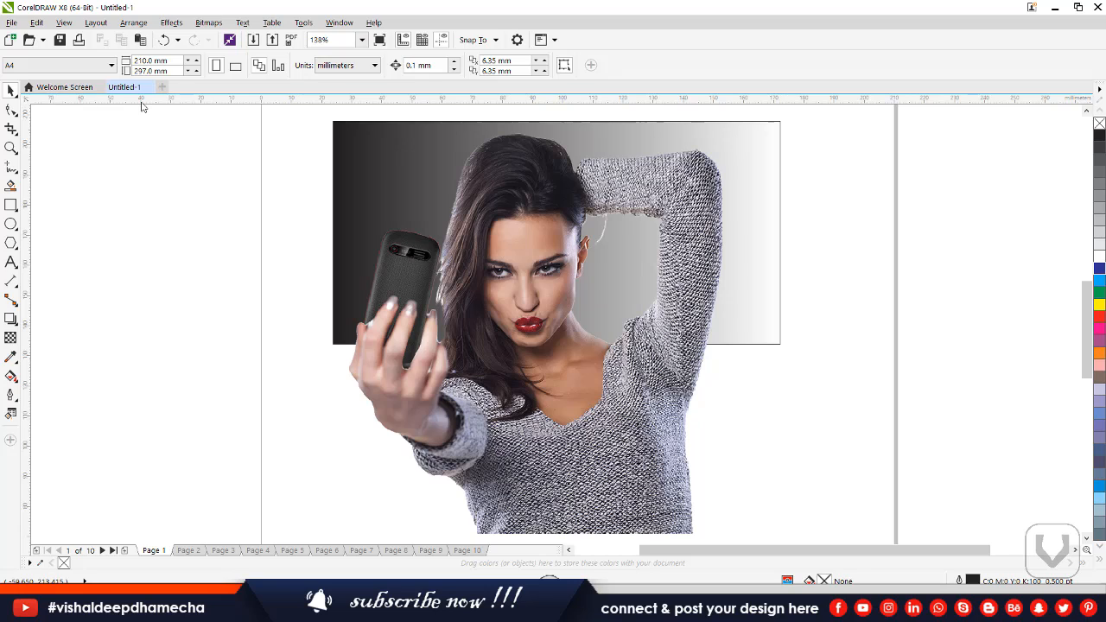
Step: Add horizontal guidelines at about Y 176.5 mm and 198.7 mm, and draw a rectangle about 57 × 22 mm between them from the page's left edge
{"action": "left_click_drag", "start_coordinate": [141, 98], "coordinate": [149, 221]}
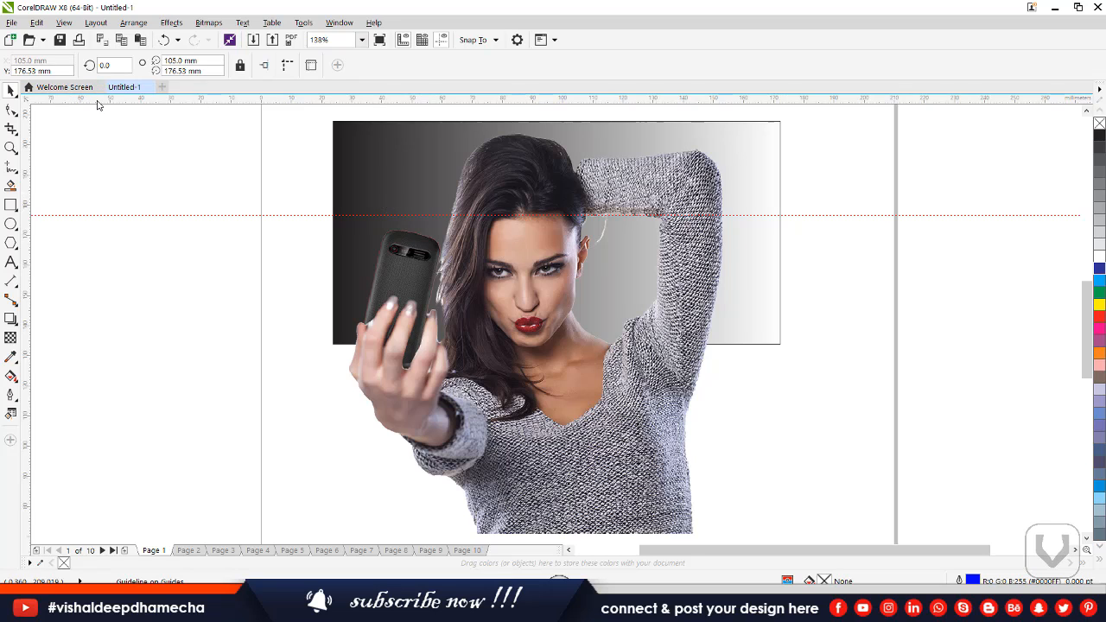
{"action": "left_click_drag", "start_coordinate": [98, 99], "coordinate": [113, 149]}
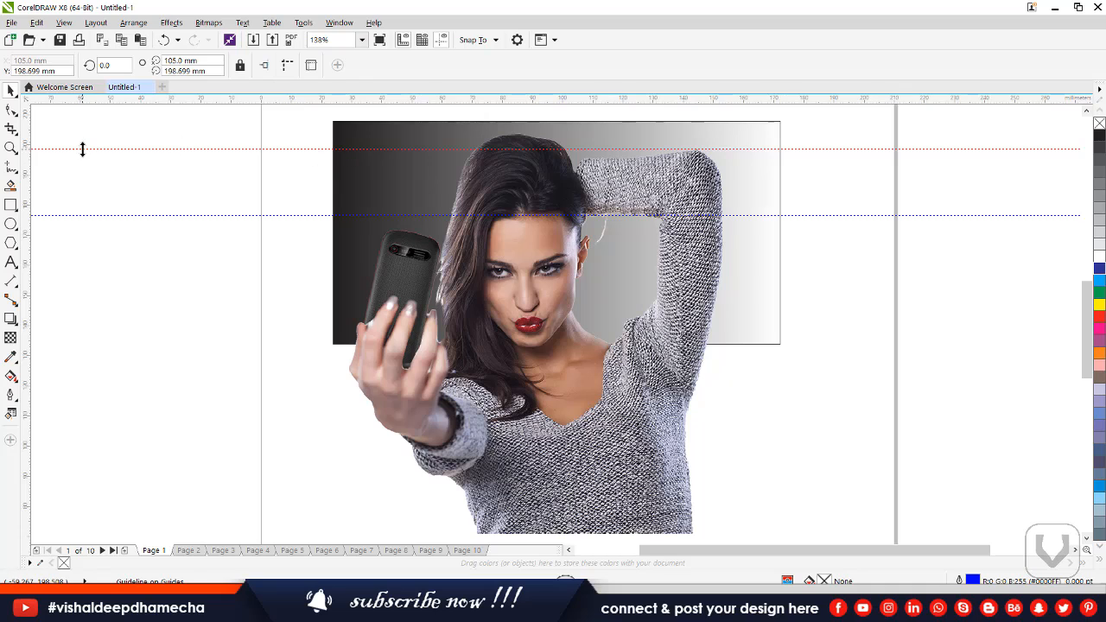
{"action": "left_click", "coordinate": [10, 205]}
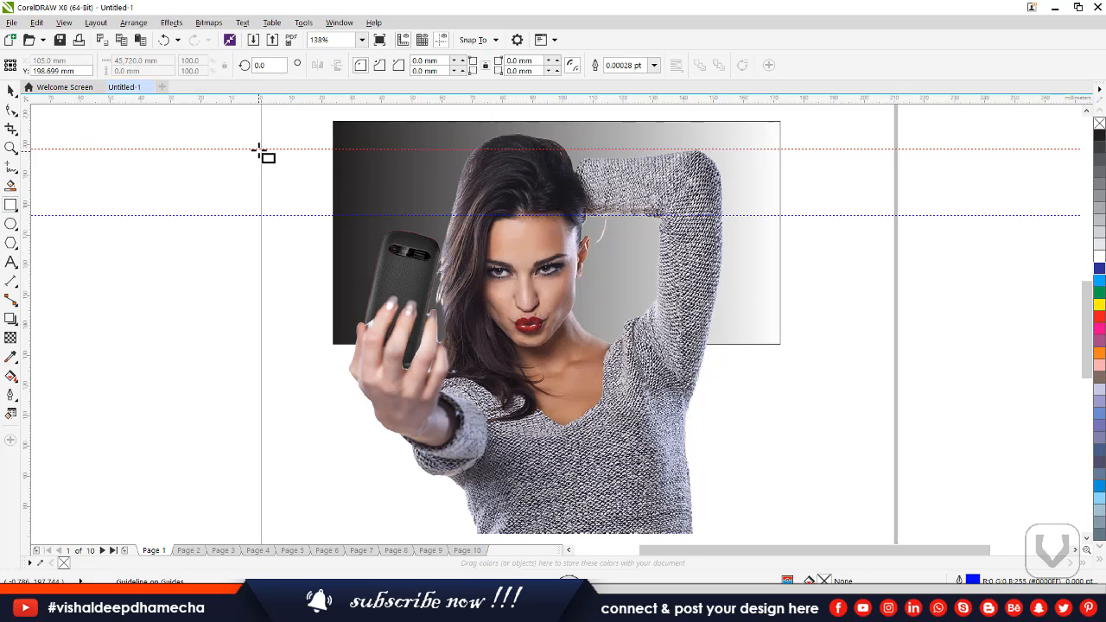
{"action": "left_click_drag", "start_coordinate": [260, 149], "coordinate": [435, 217]}
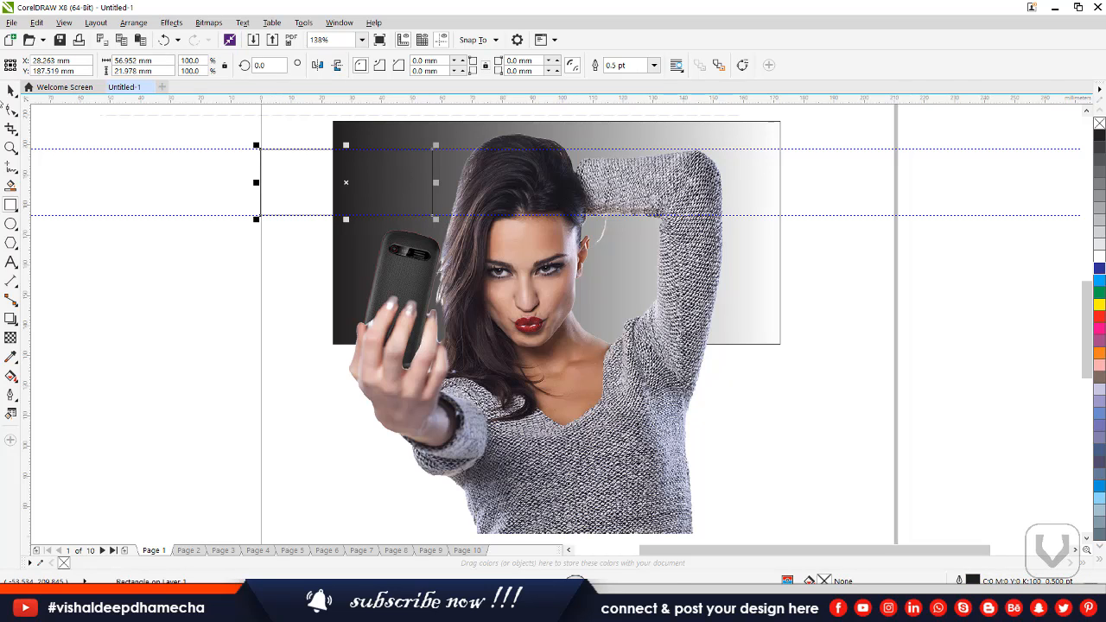
{"action": "left_click", "coordinate": [10, 90]}
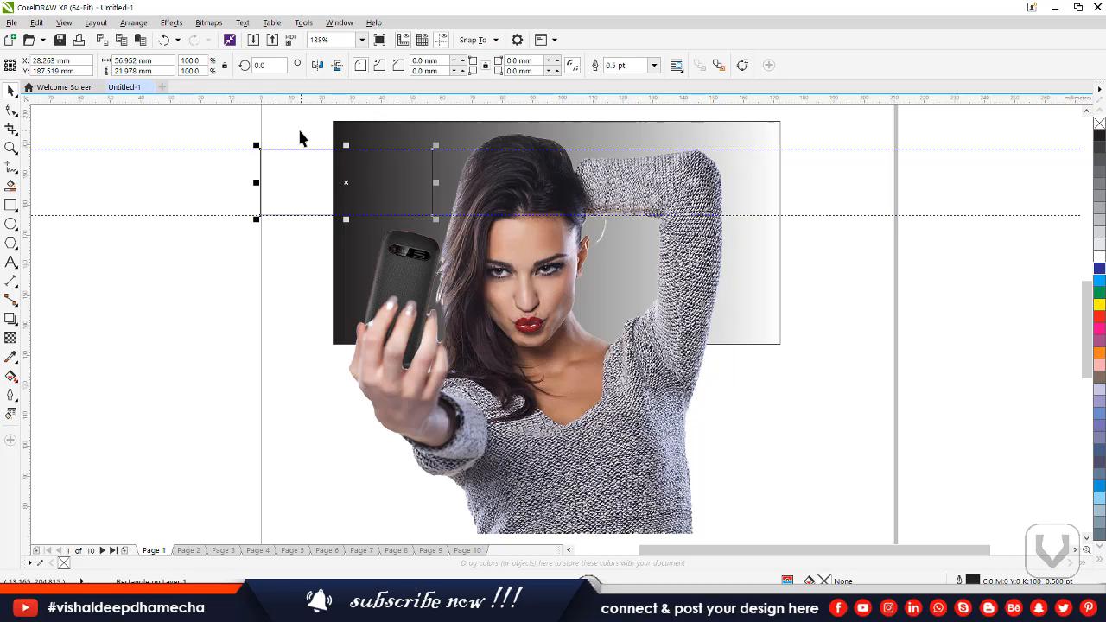
Step: Draw a second rectangle about 41.7 × 33.3 mm from the page's left edge, starting above the upper guideline and ending on the lower one
{"action": "left_click", "coordinate": [10, 206]}
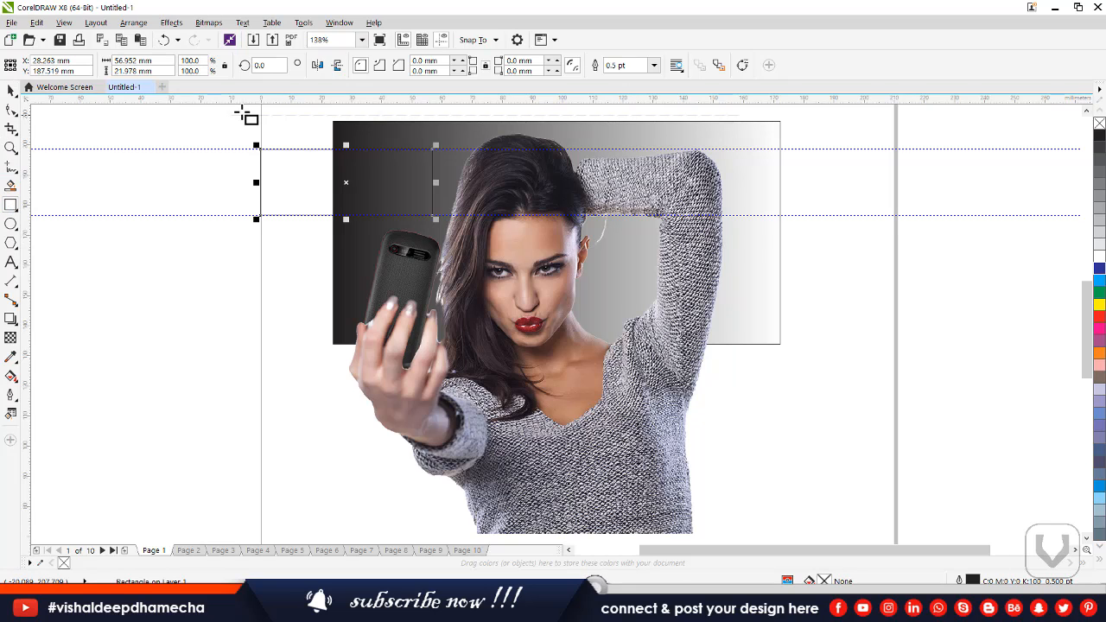
{"action": "left_click_drag", "start_coordinate": [261, 111], "coordinate": [382, 150]}
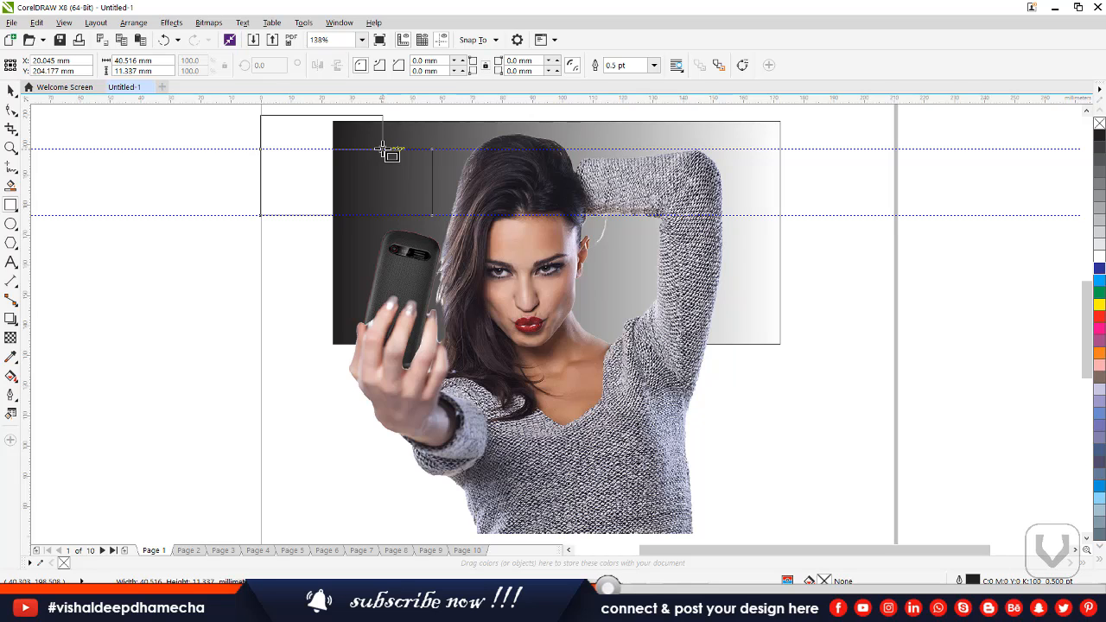
{"action": "left_click_drag", "start_coordinate": [382, 150], "coordinate": [390, 219]}
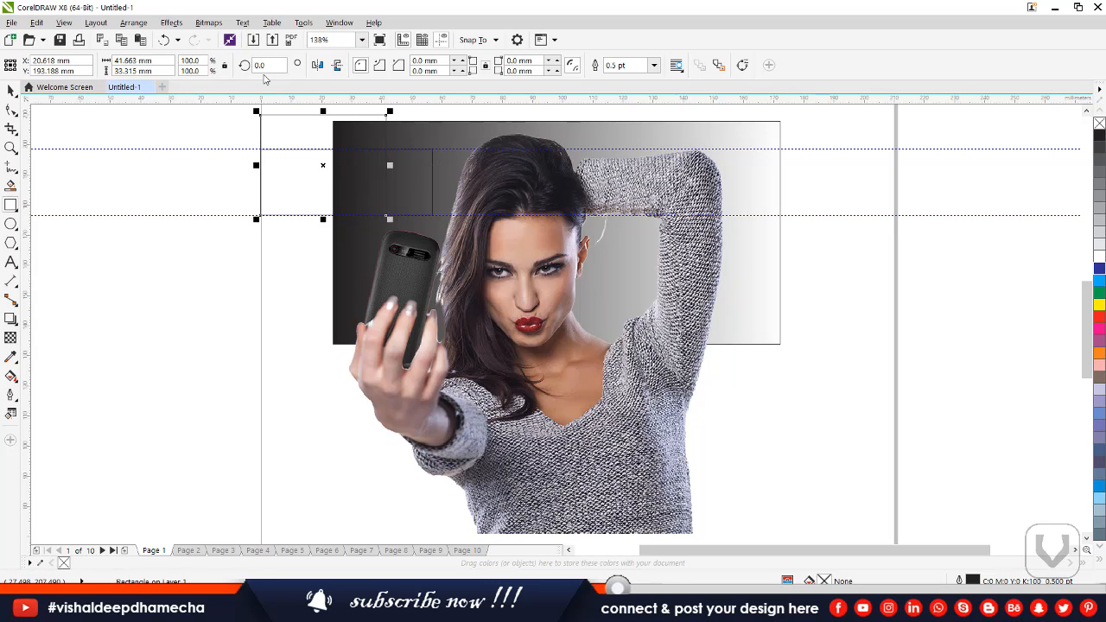
{"action": "left_click", "coordinate": [10, 90]}
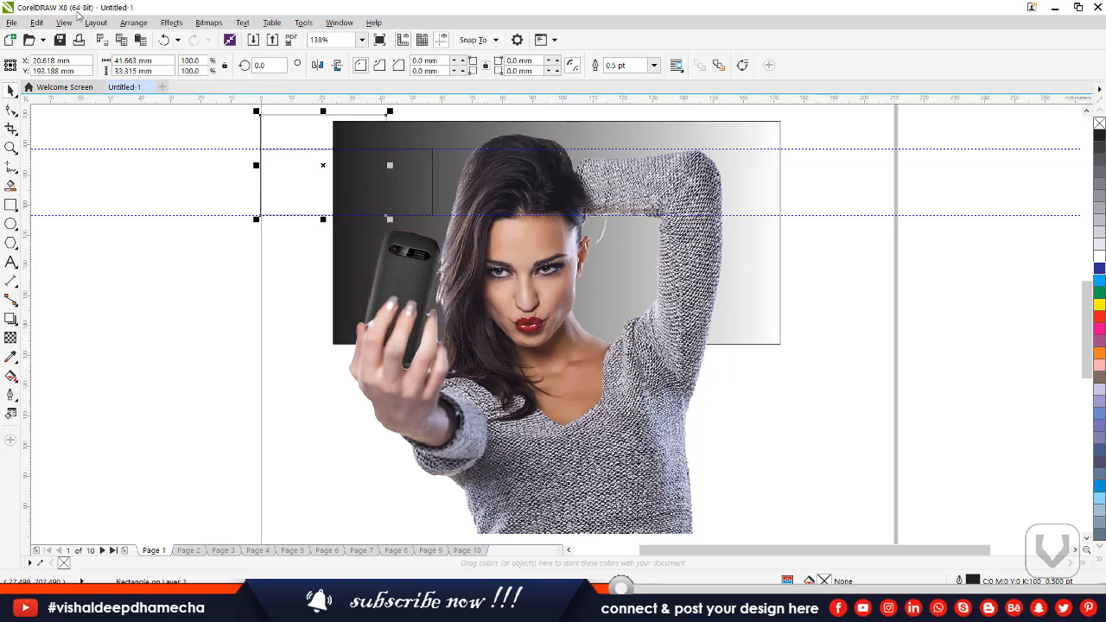
Step: Display the document grid behind the artwork on page 1
{"action": "left_click", "coordinate": [64, 22]}
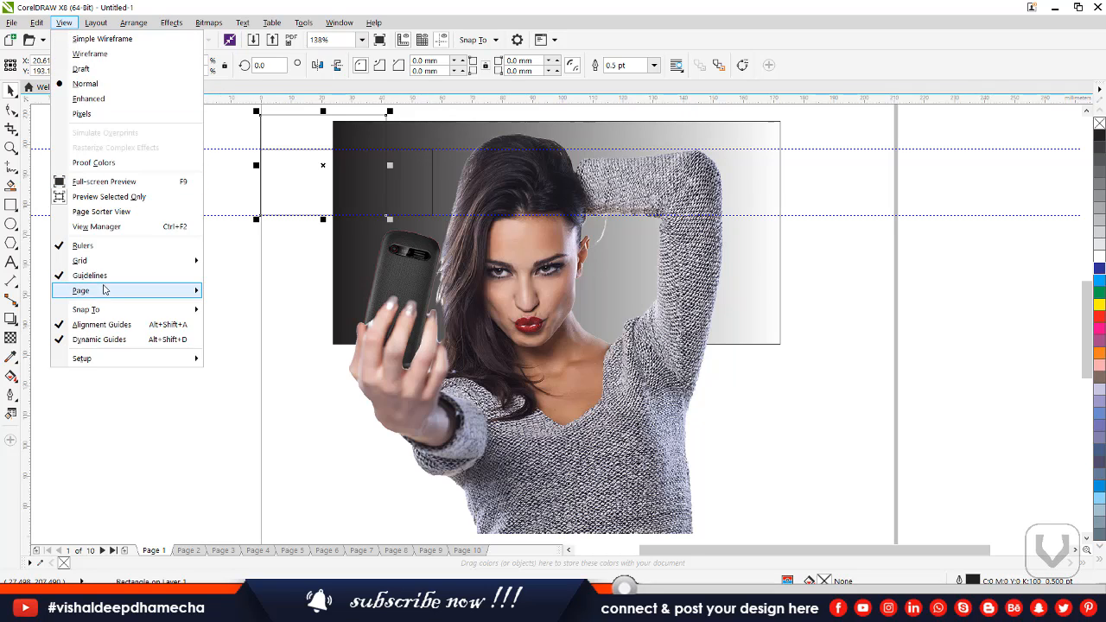
{"action": "mouse_move", "coordinate": [135, 267]}
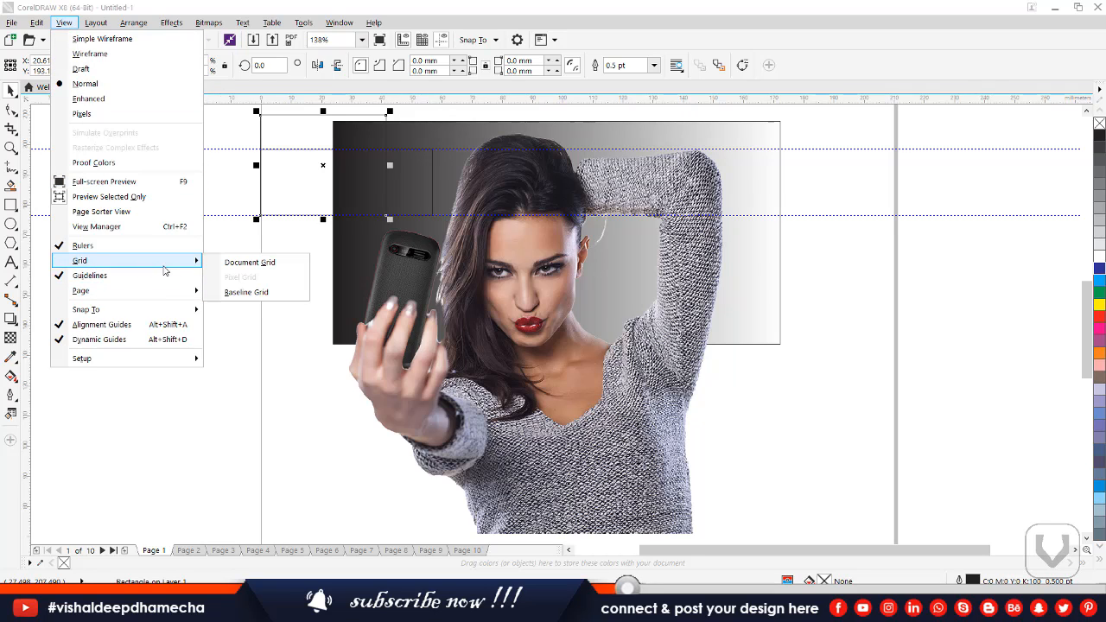
{"action": "left_click", "coordinate": [249, 262]}
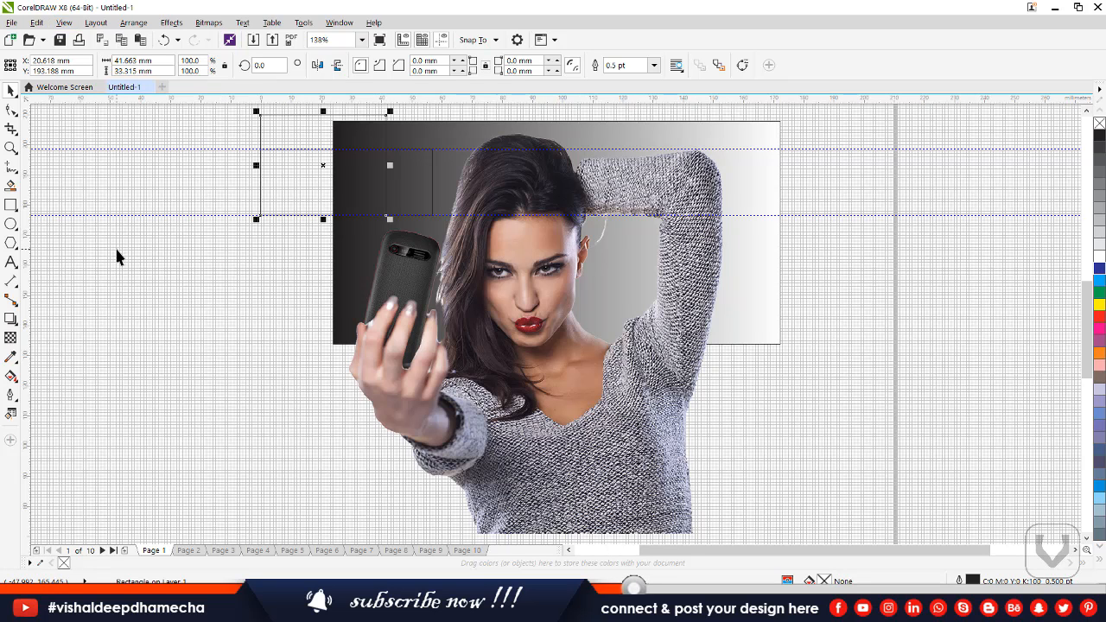
Step: Move the second rectangle partly off the page's left edge, centring it at about X 7.8 mm, Y 189.4 mm
{"action": "key", "text": "z"}
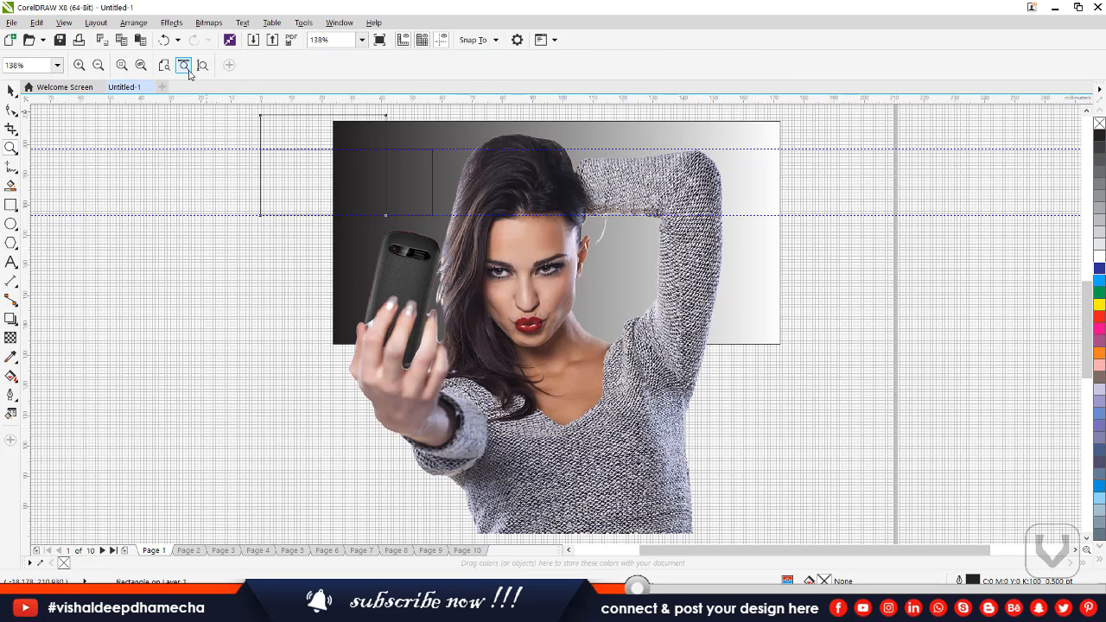
{"action": "left_click_drag", "start_coordinate": [507, 285], "coordinate": [247, 130]}
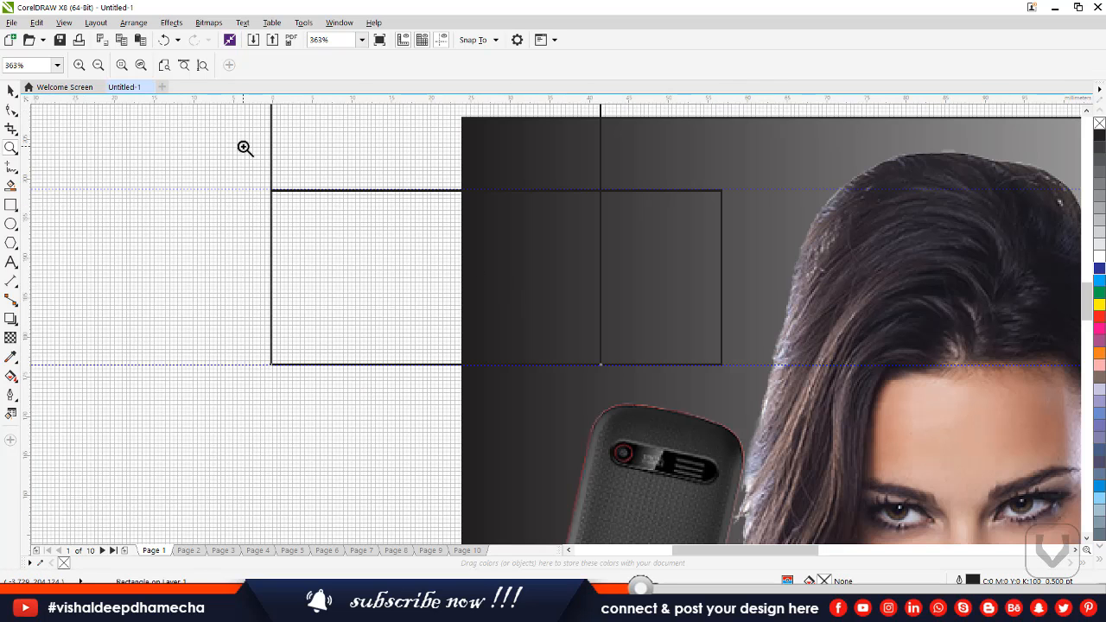
{"action": "left_click", "coordinate": [11, 90]}
{"action": "left_click_drag", "start_coordinate": [380, 171], "coordinate": [221, 156]}
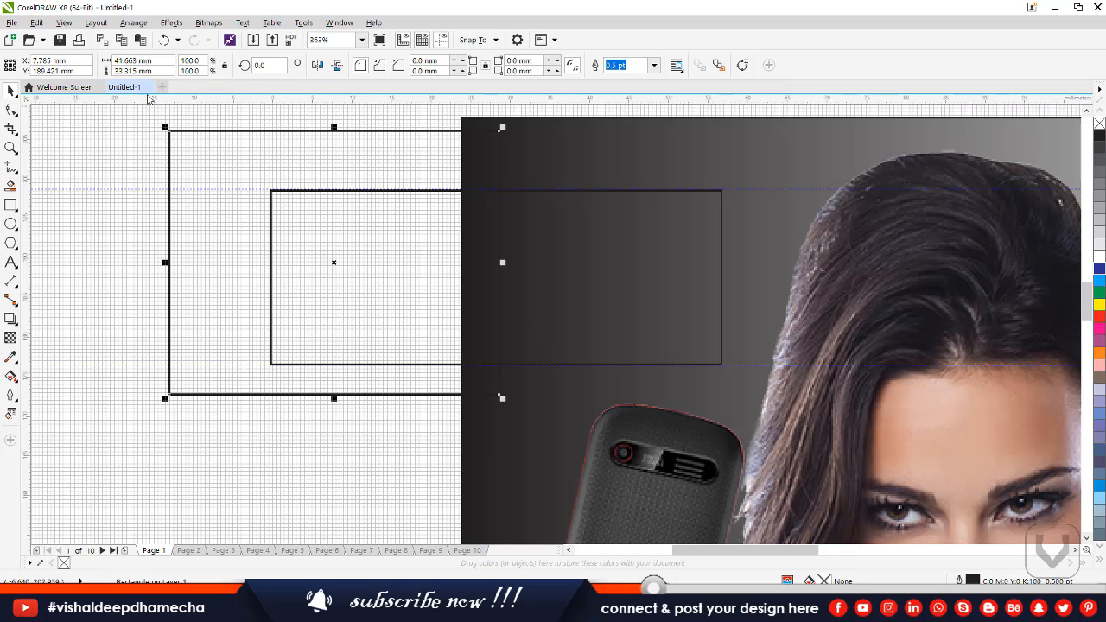
Step: Fit all objects in the view and hide the document grid
{"action": "left_click", "coordinate": [59, 23]}
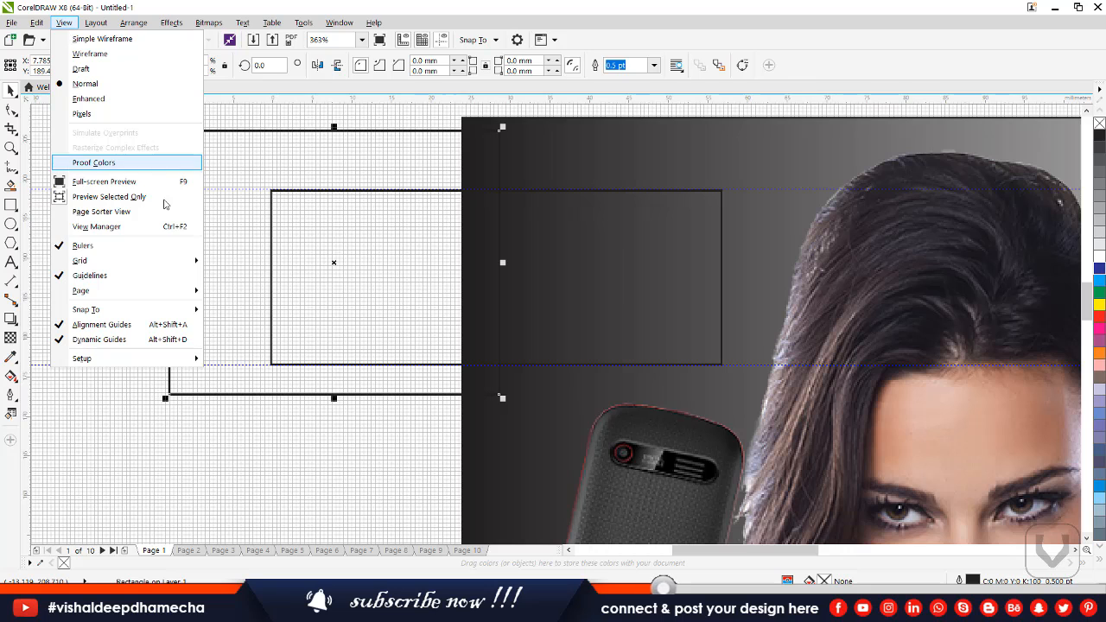
{"action": "left_click", "coordinate": [367, 269]}
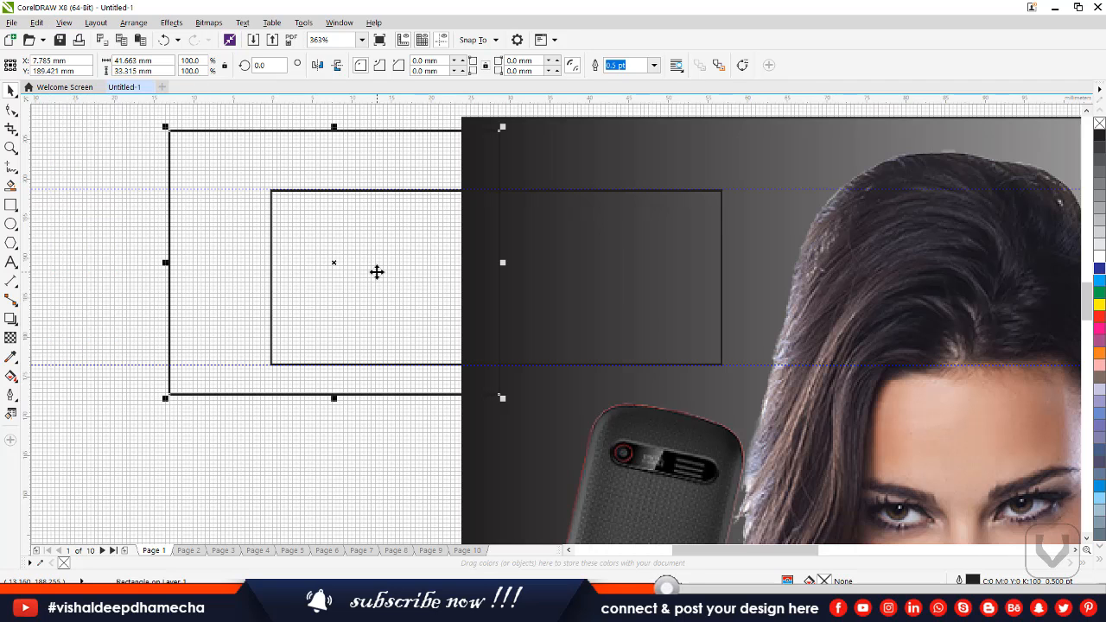
{"action": "key", "text": "F4"}
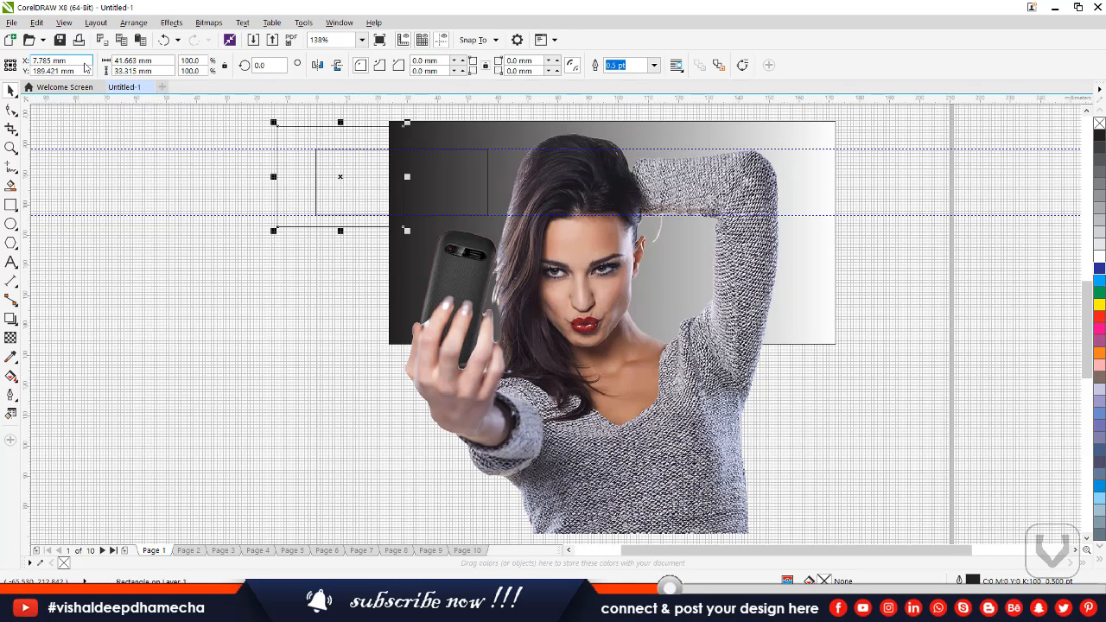
{"action": "left_click", "coordinate": [64, 23]}
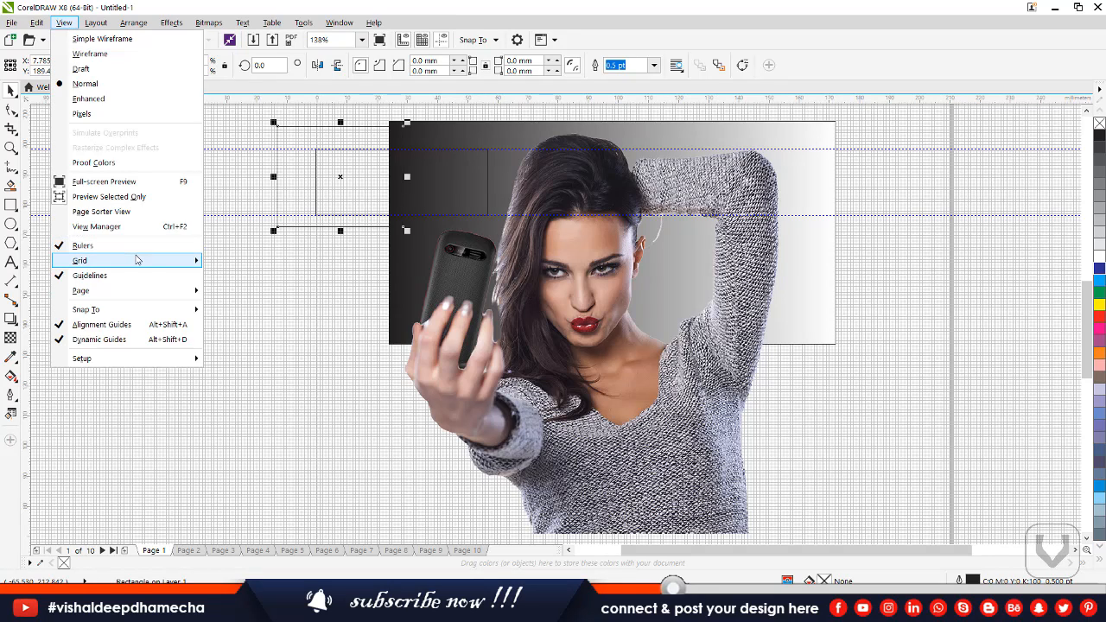
{"action": "mouse_move", "coordinate": [138, 260]}
{"action": "left_click", "coordinate": [251, 261]}
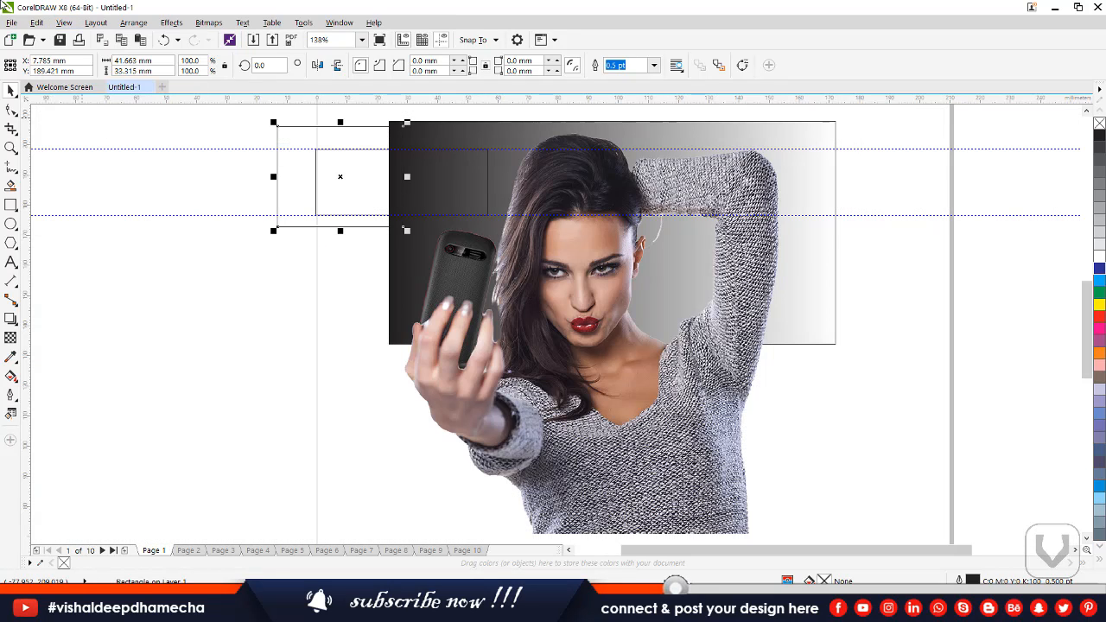
Step: Display the baseline grid and view its lines across the whole page
{"action": "left_click", "coordinate": [62, 23]}
{"action": "mouse_move", "coordinate": [194, 265]}
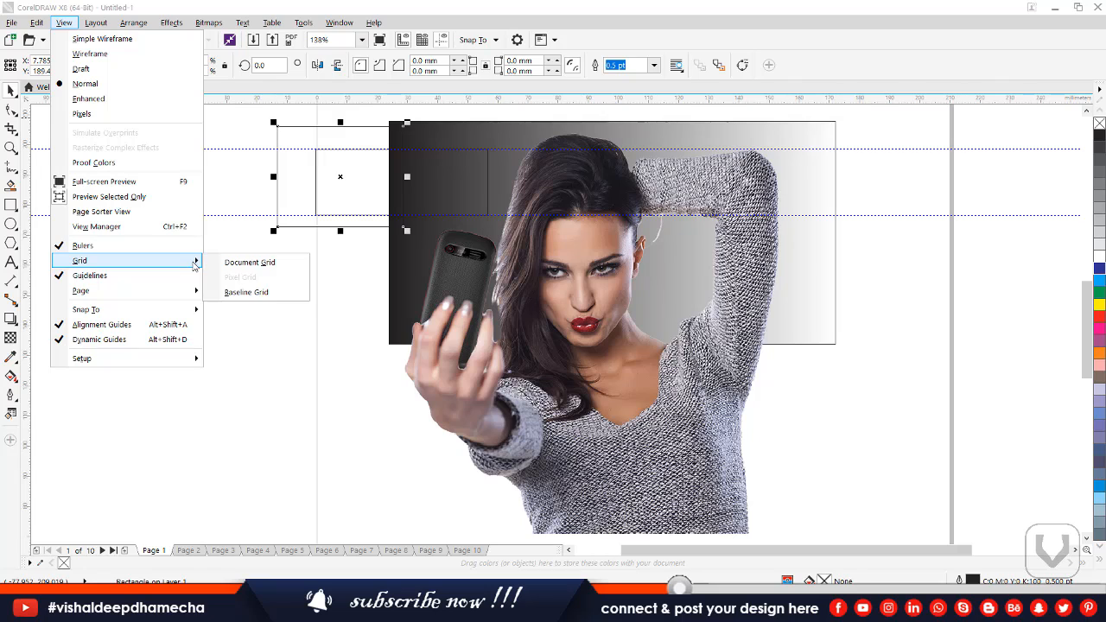
{"action": "left_click", "coordinate": [252, 293]}
{"action": "scroll", "coordinate": [834, 431], "scroll_direction": "down", "scroll_amount": 2}
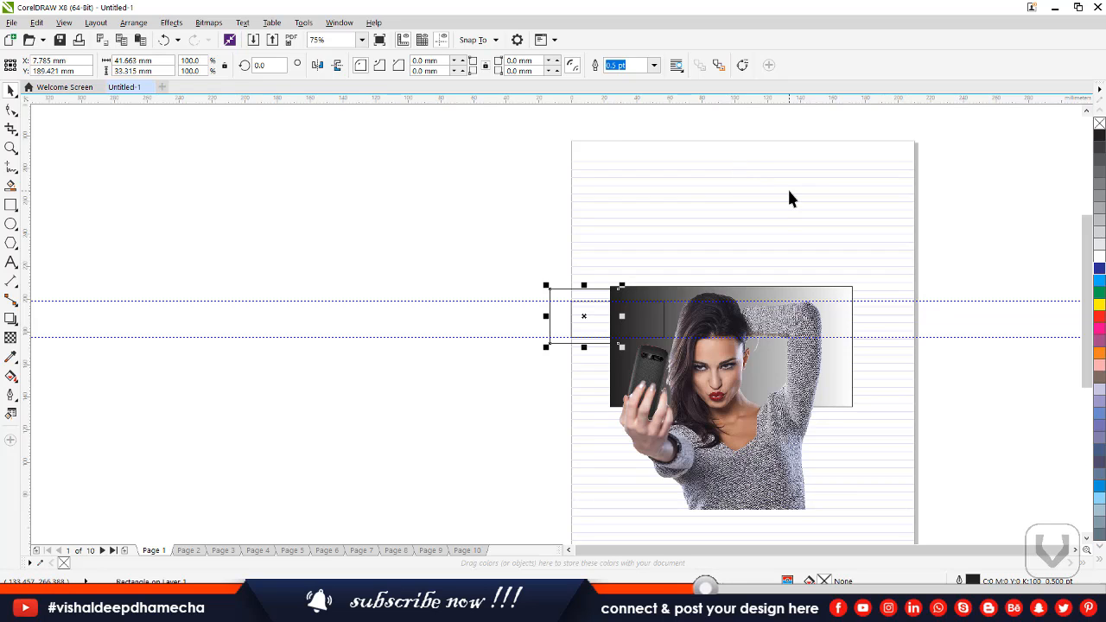
Step: Display the document grid together with the baseline grid, and hide the document grid again
{"action": "left_click", "coordinate": [64, 23]}
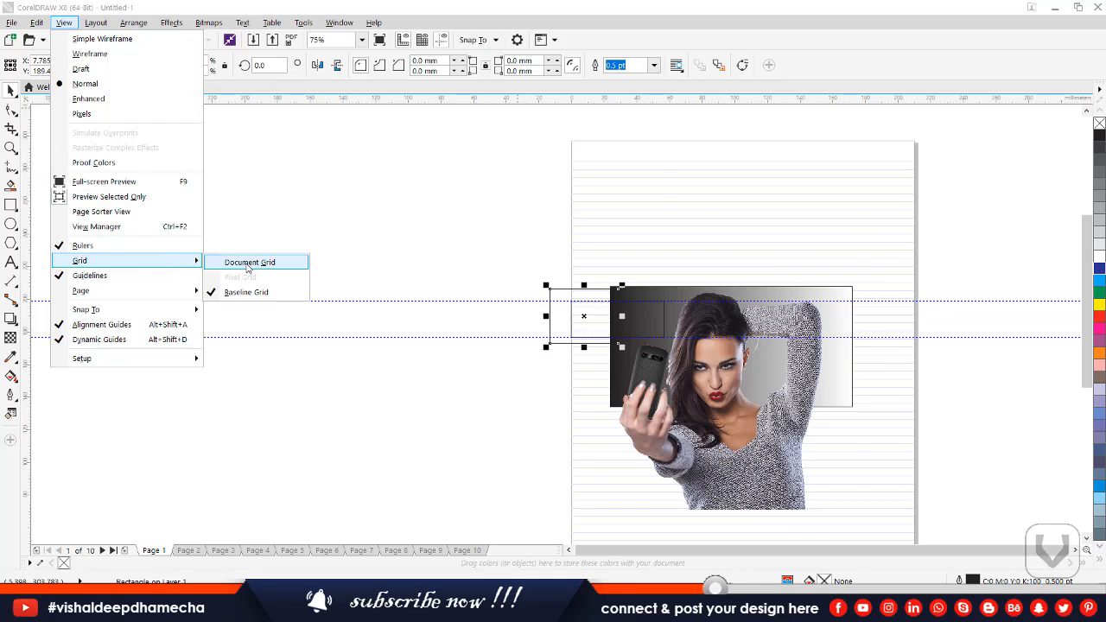
{"action": "left_click", "coordinate": [249, 263]}
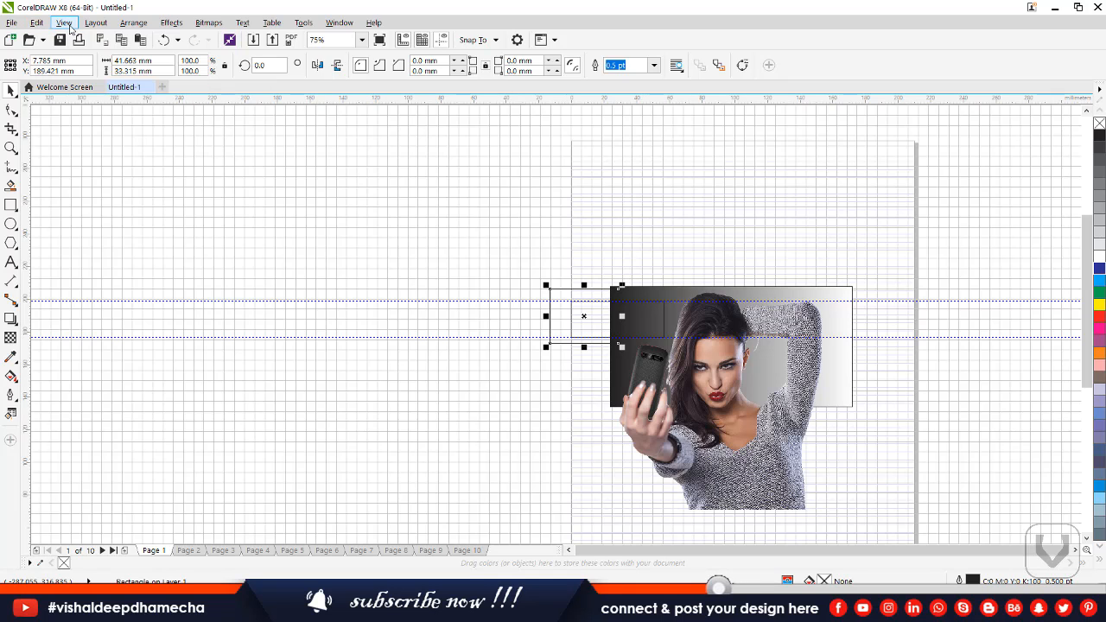
{"action": "left_click", "coordinate": [69, 27]}
{"action": "mouse_move", "coordinate": [179, 261]}
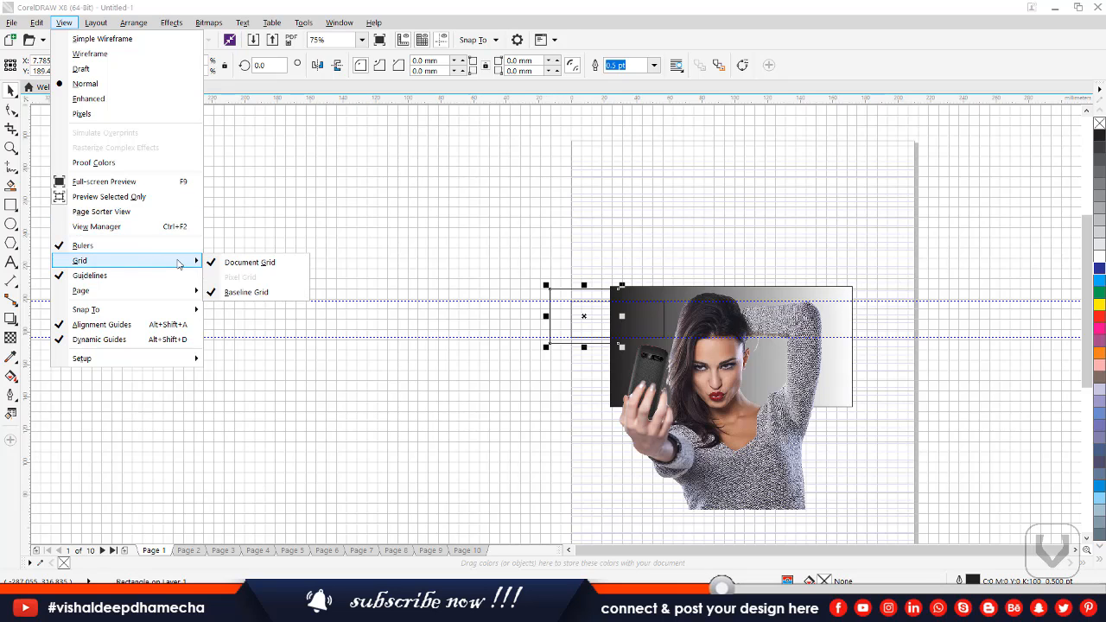
{"action": "left_click", "coordinate": [249, 263]}
Step: Hide the baseline grid on the page
{"action": "left_click", "coordinate": [67, 25]}
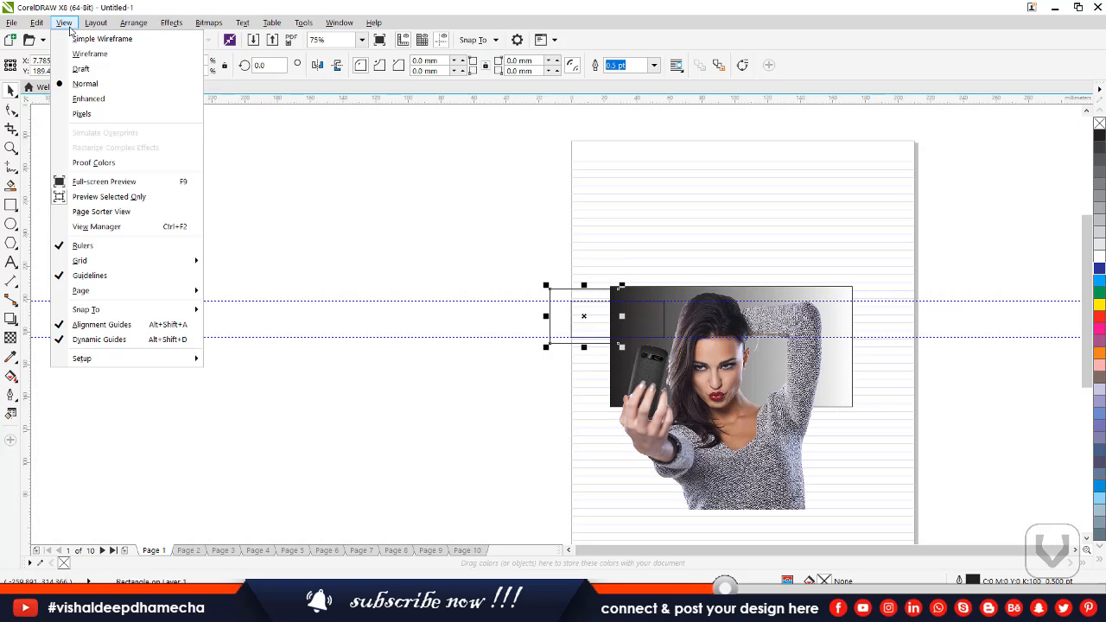
{"action": "mouse_move", "coordinate": [196, 263]}
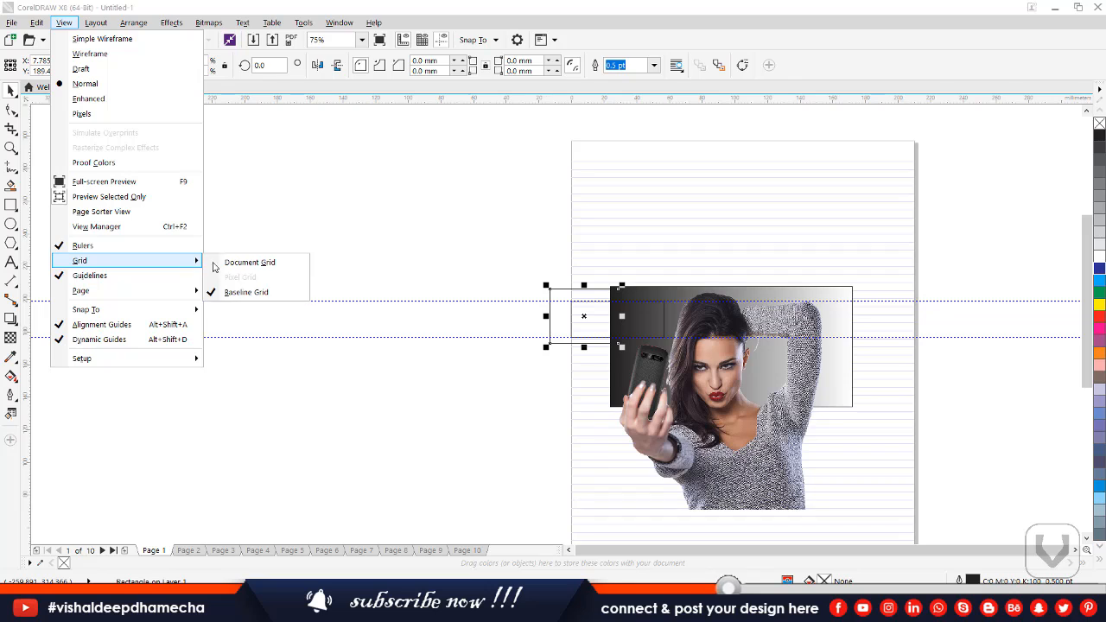
{"action": "left_click", "coordinate": [225, 287]}
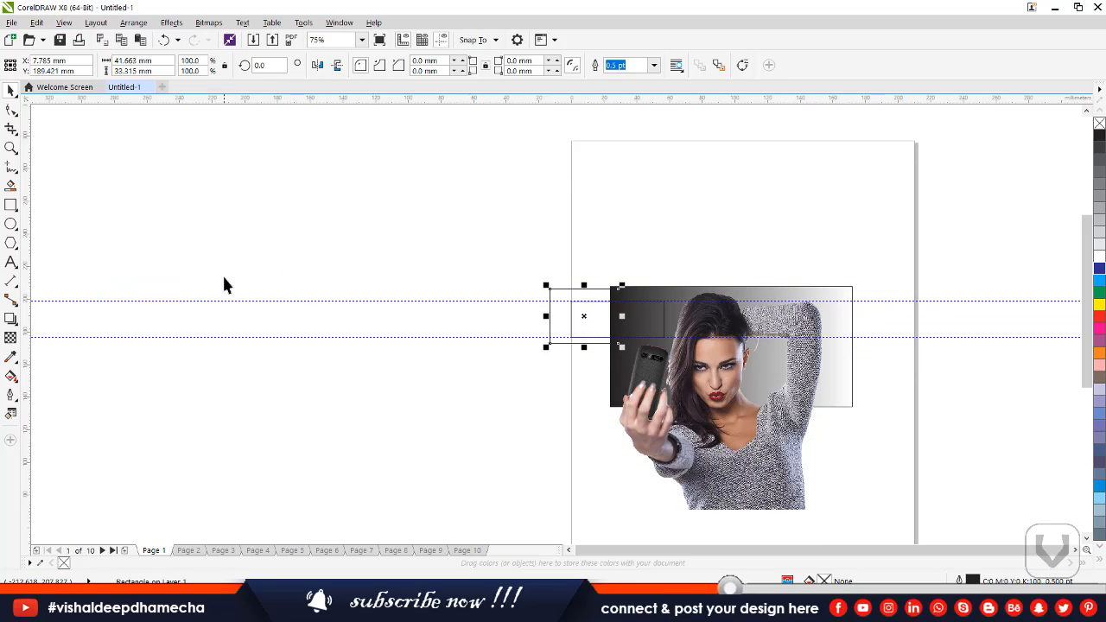
Step: Hide the two horizontal guidelines and display them again
{"action": "left_click", "coordinate": [65, 22]}
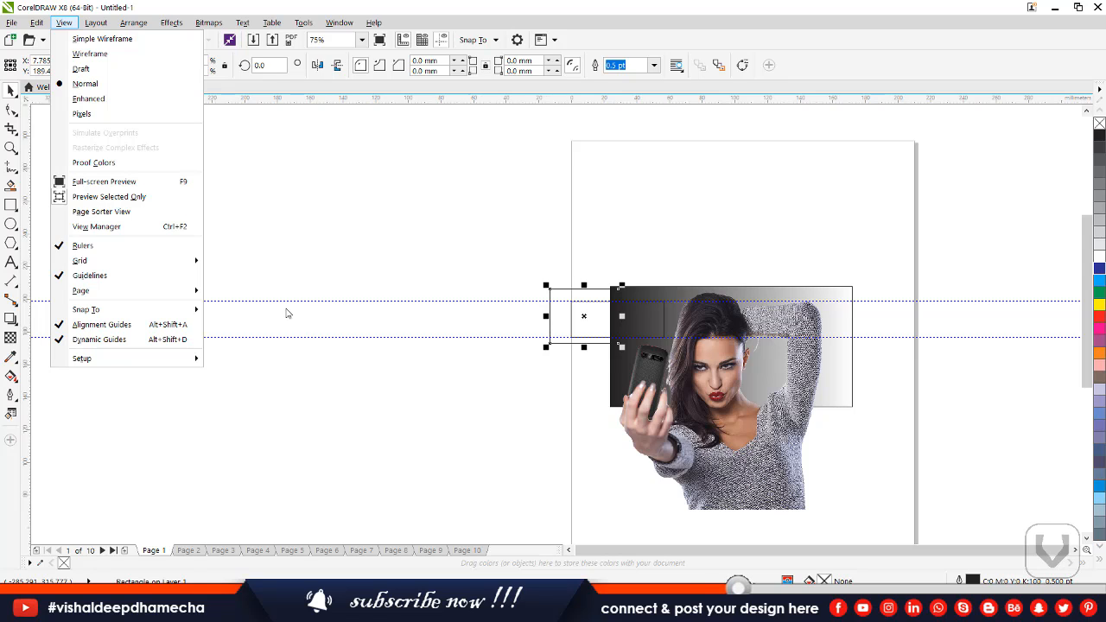
{"action": "mouse_move", "coordinate": [147, 292]}
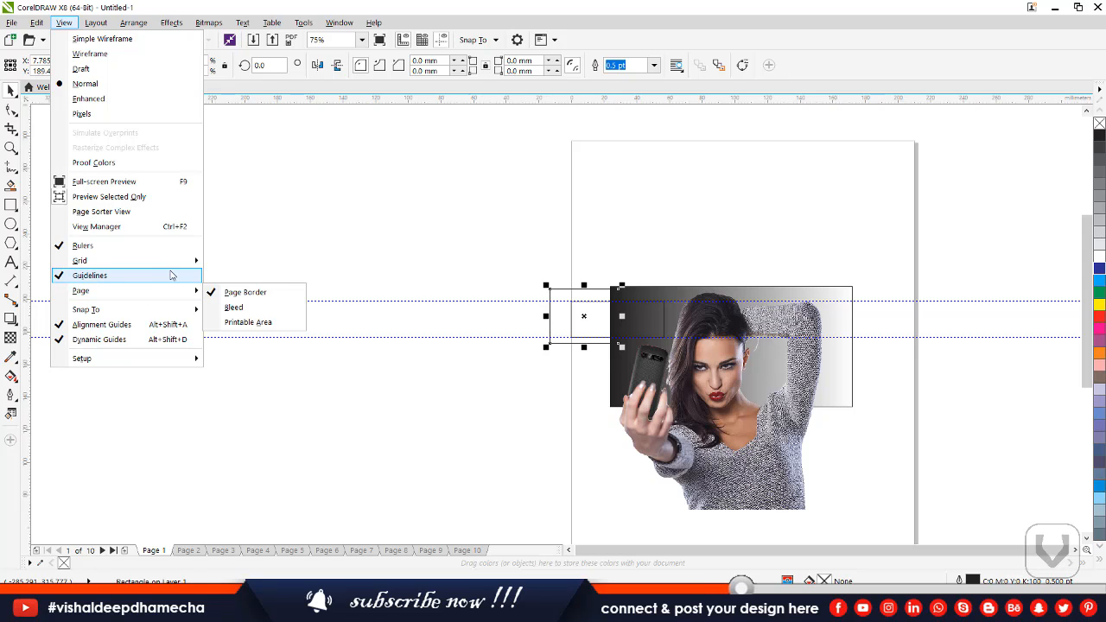
{"action": "left_click", "coordinate": [172, 275]}
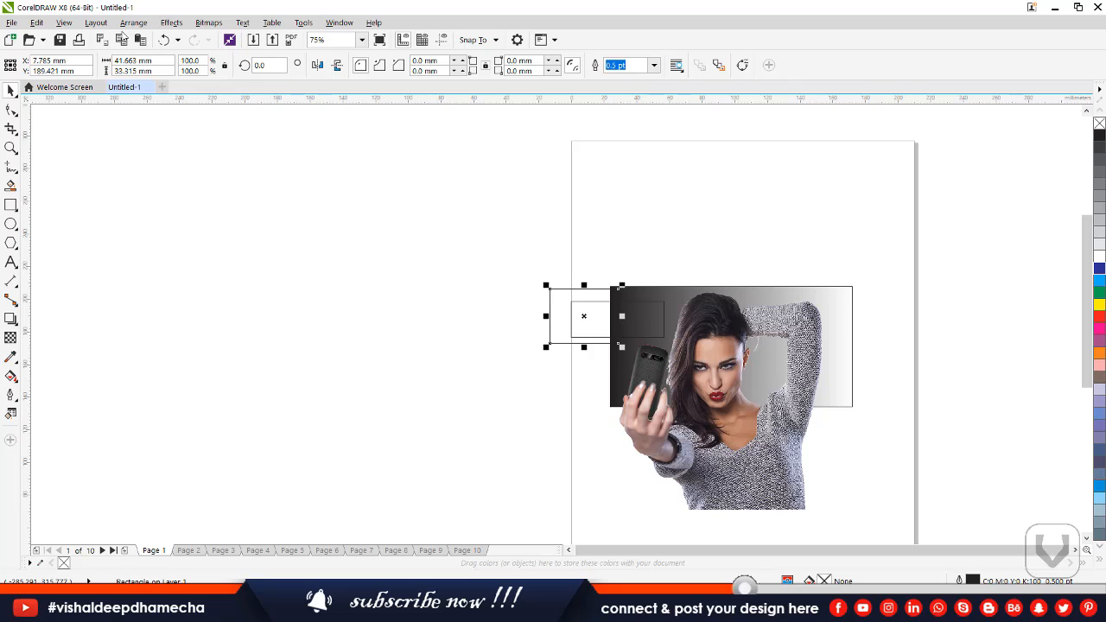
{"action": "left_click", "coordinate": [64, 22]}
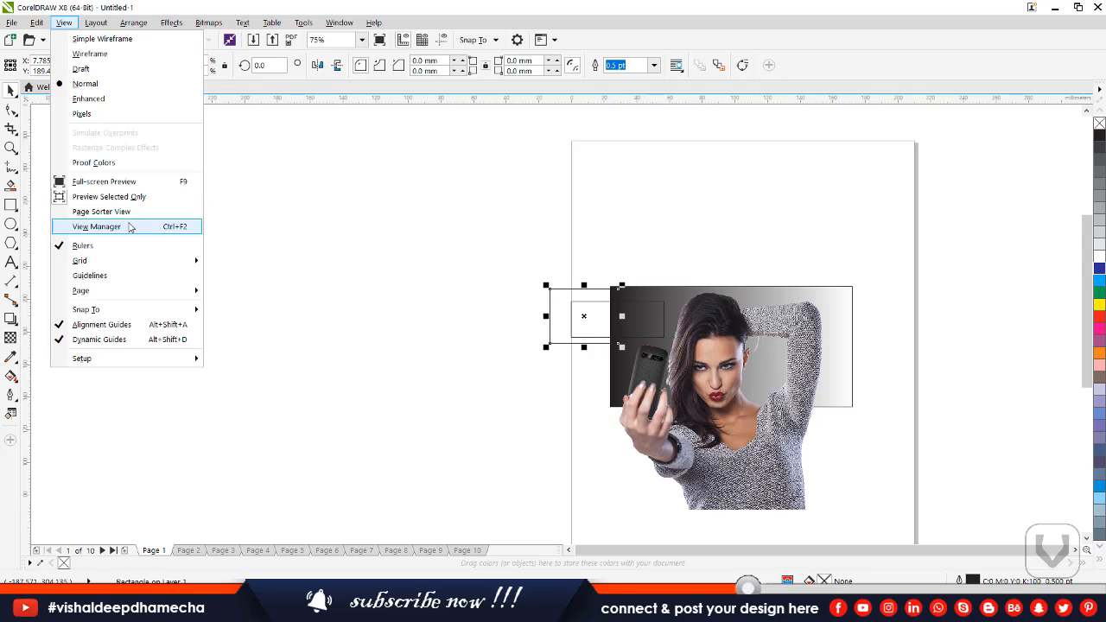
{"action": "left_click", "coordinate": [158, 275]}
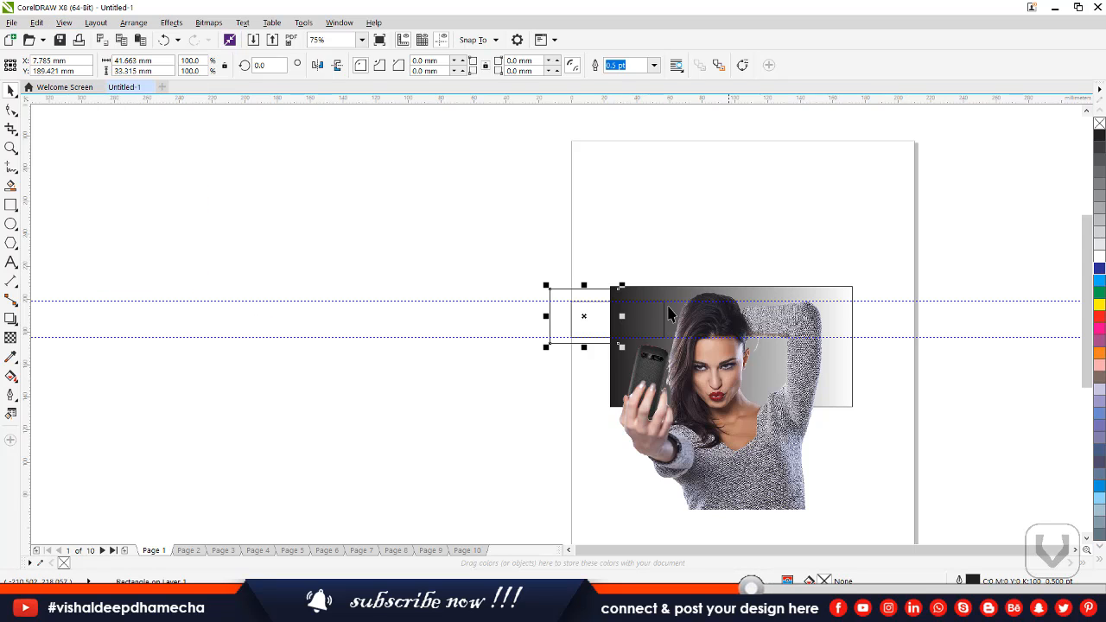
Step: Move the taller rectangle to the page's upper area and the wide one off its left edge, centred at about X -30.2 mm, Y 187.5 mm
{"action": "left_click", "coordinate": [507, 270]}
{"action": "left_click", "coordinate": [550, 300]}
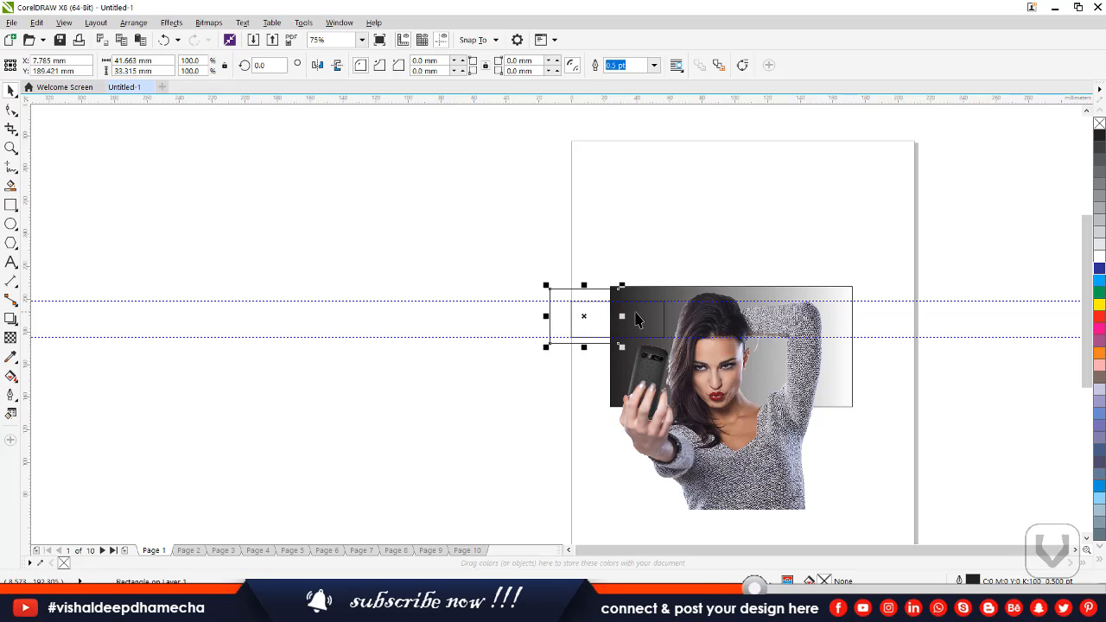
{"action": "left_click_drag", "start_coordinate": [603, 309], "coordinate": [723, 178]}
{"action": "left_click", "coordinate": [585, 320]}
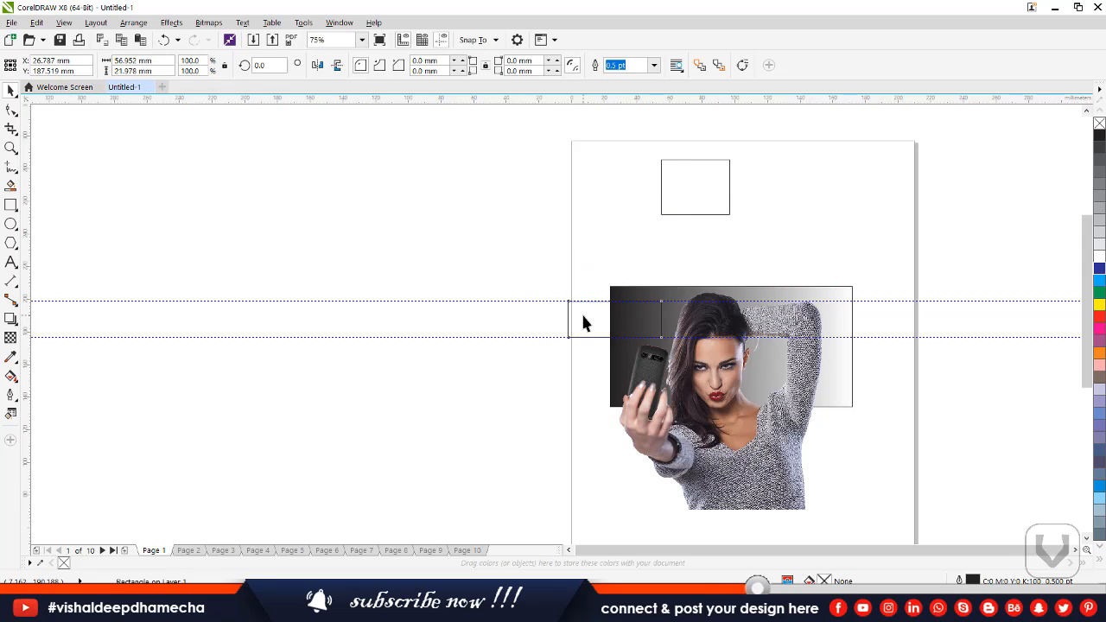
{"action": "left_click_drag", "start_coordinate": [577, 320], "coordinate": [486, 319]}
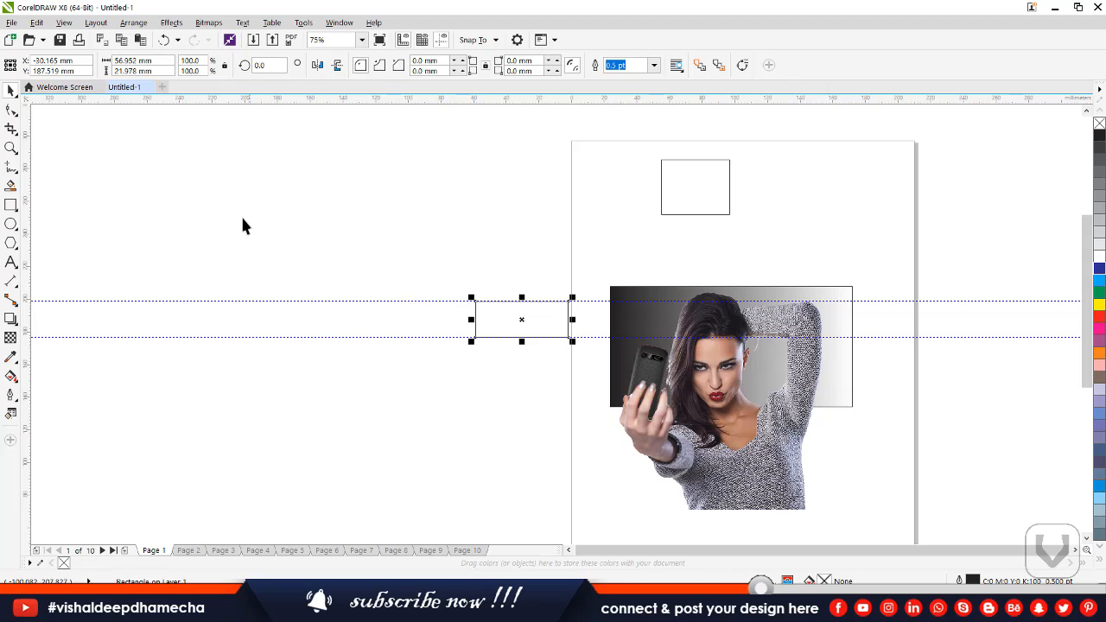
{"action": "left_click_drag", "start_coordinate": [214, 259], "coordinate": [192, 391]}
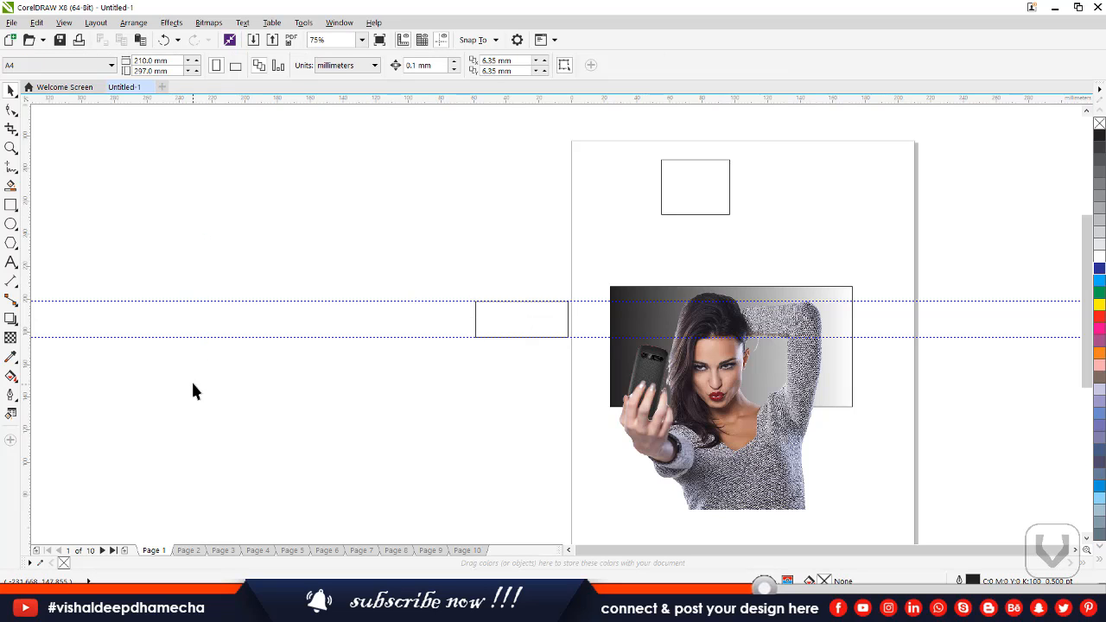
Step: Select the upper horizontal guideline and hide all guidelines
{"action": "left_click", "coordinate": [186, 302]}
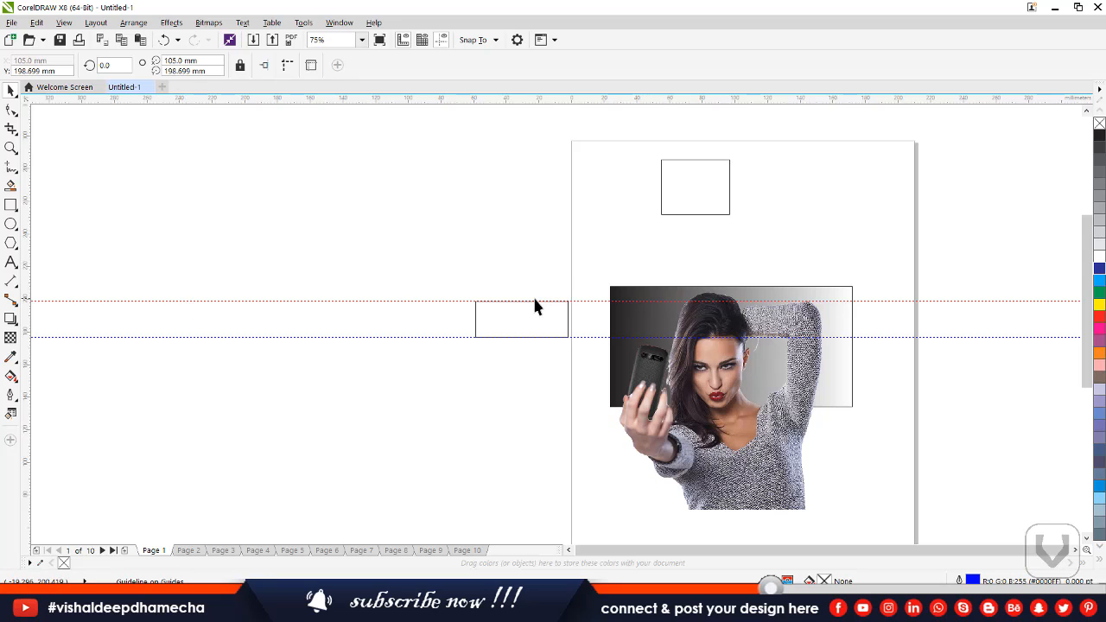
{"action": "left_click", "coordinate": [63, 22]}
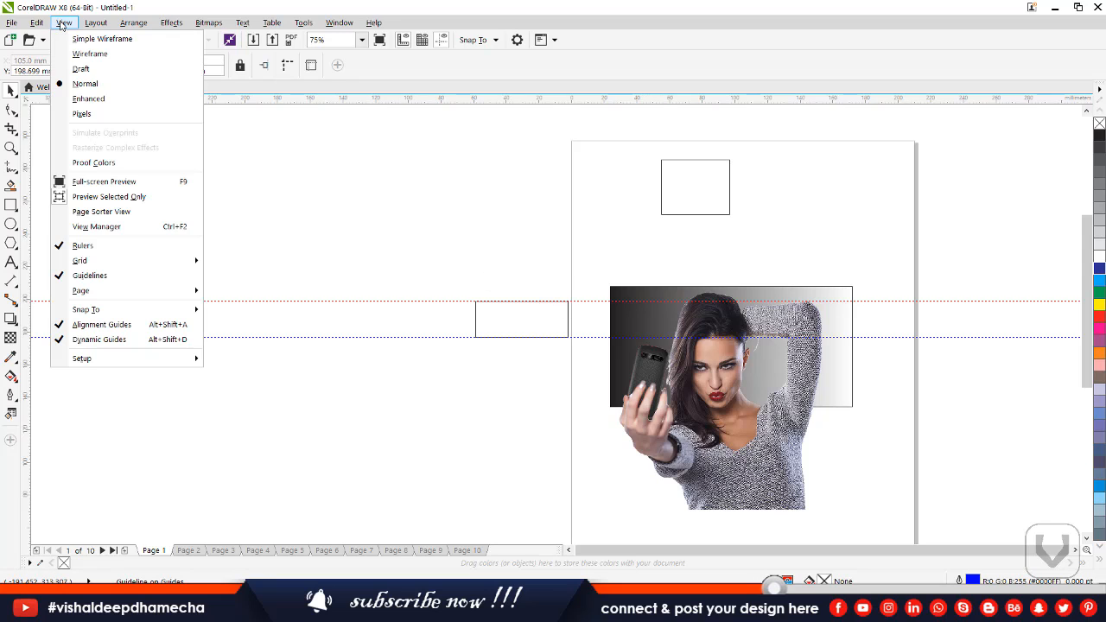
{"action": "left_click", "coordinate": [105, 274]}
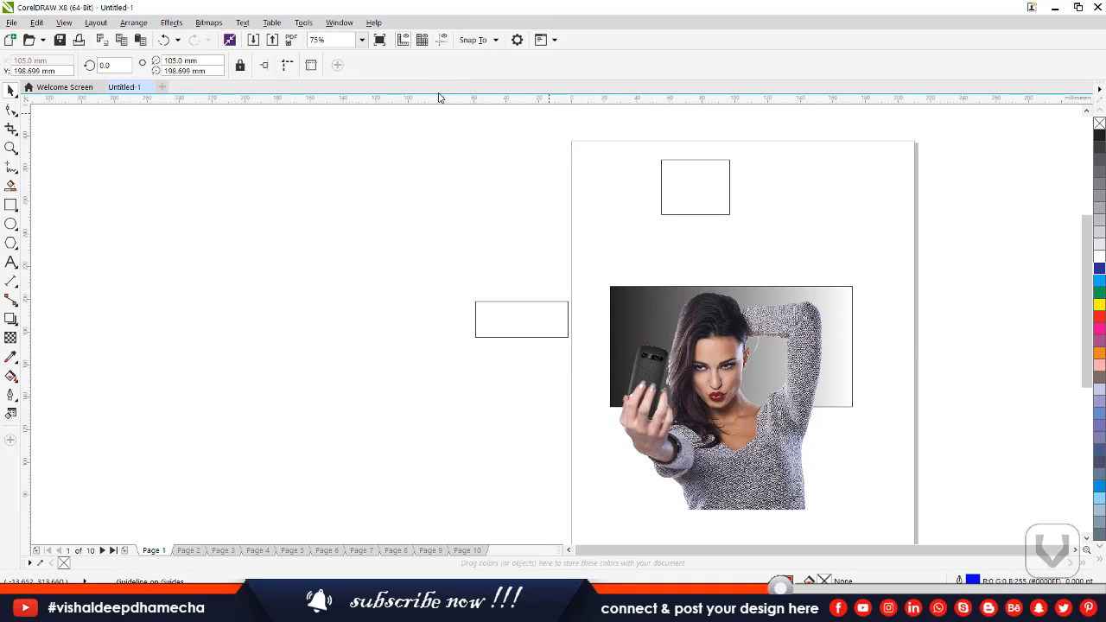
Step: Add a horizontal guideline at about Y 233.6 mm and a vertical one at about X -168.5 mm, and display the guidelines
{"action": "left_click_drag", "start_coordinate": [438, 99], "coordinate": [462, 250]}
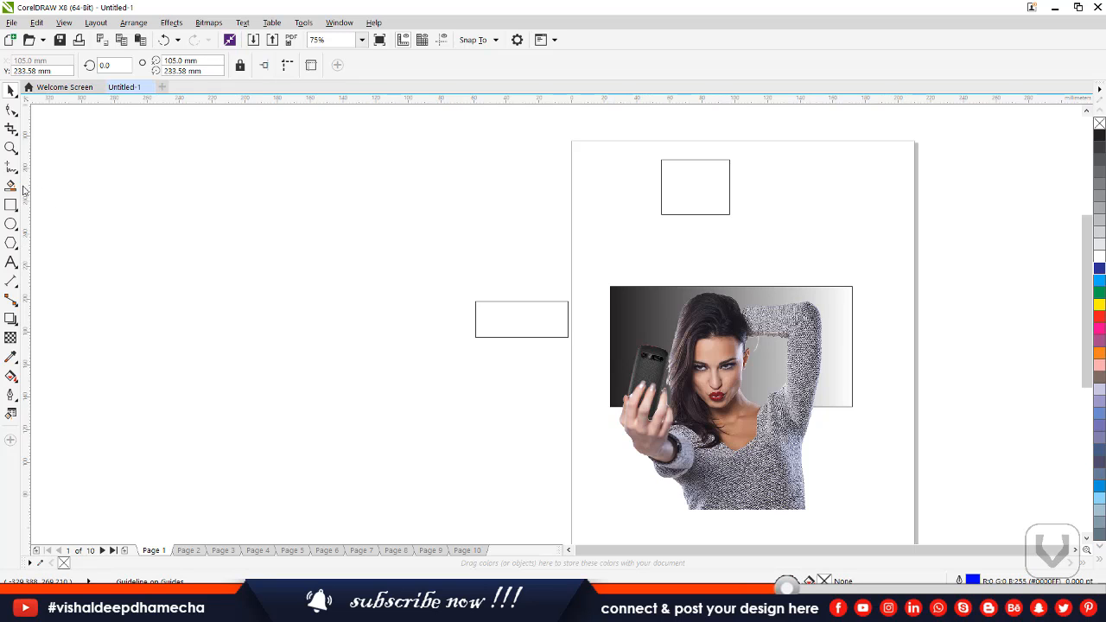
{"action": "left_click_drag", "start_coordinate": [25, 188], "coordinate": [297, 228]}
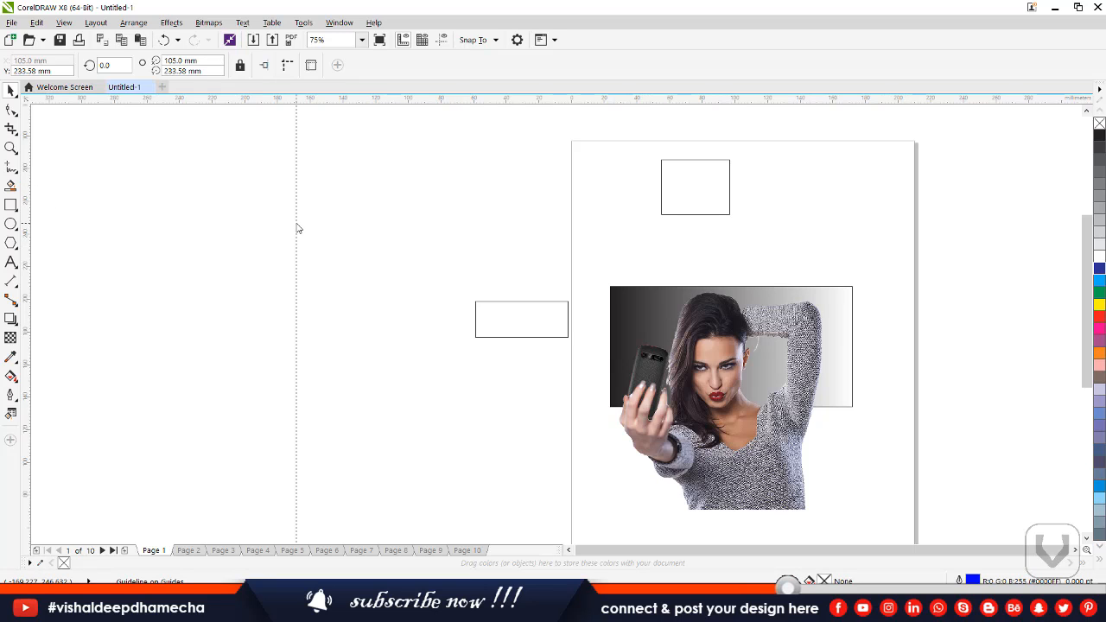
{"action": "left_click", "coordinate": [64, 22]}
{"action": "left_click", "coordinate": [140, 276]}
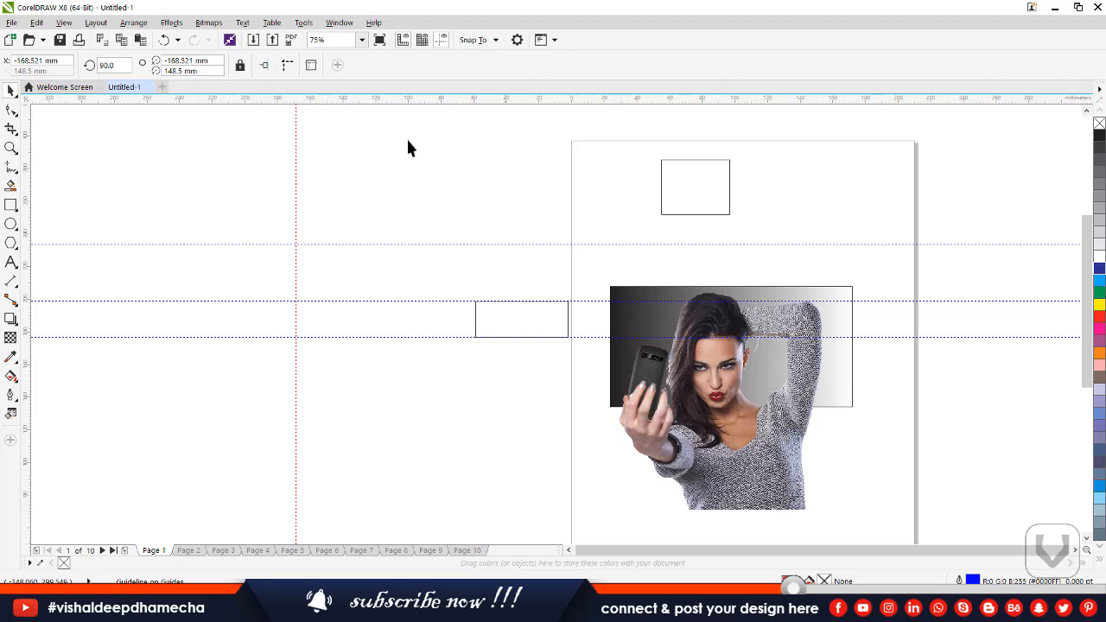
Step: Turn on the printable area display and move the wide rectangle across the page's left edge, centred at about X -18.9 mm, Y 196.7 mm
{"action": "left_click", "coordinate": [64, 22]}
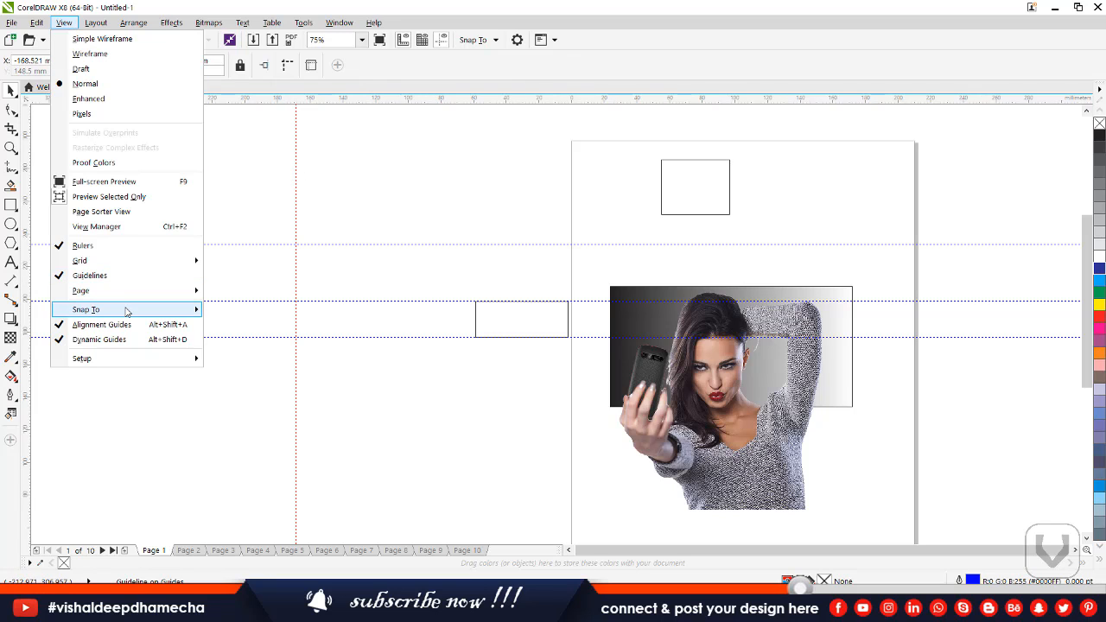
{"action": "mouse_move", "coordinate": [126, 311]}
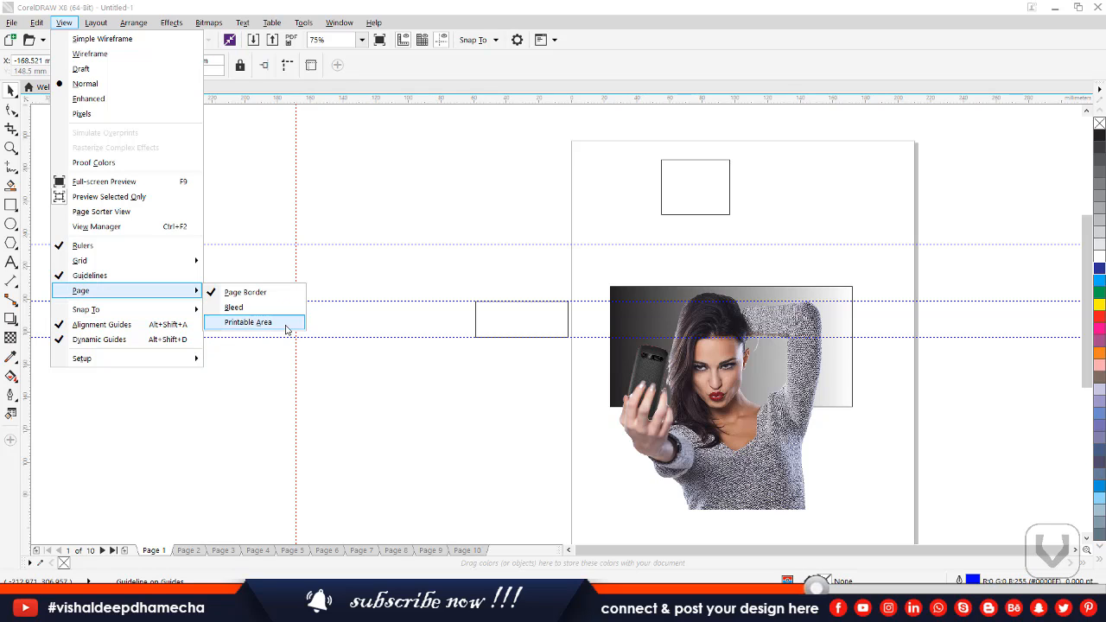
{"action": "left_click", "coordinate": [274, 327]}
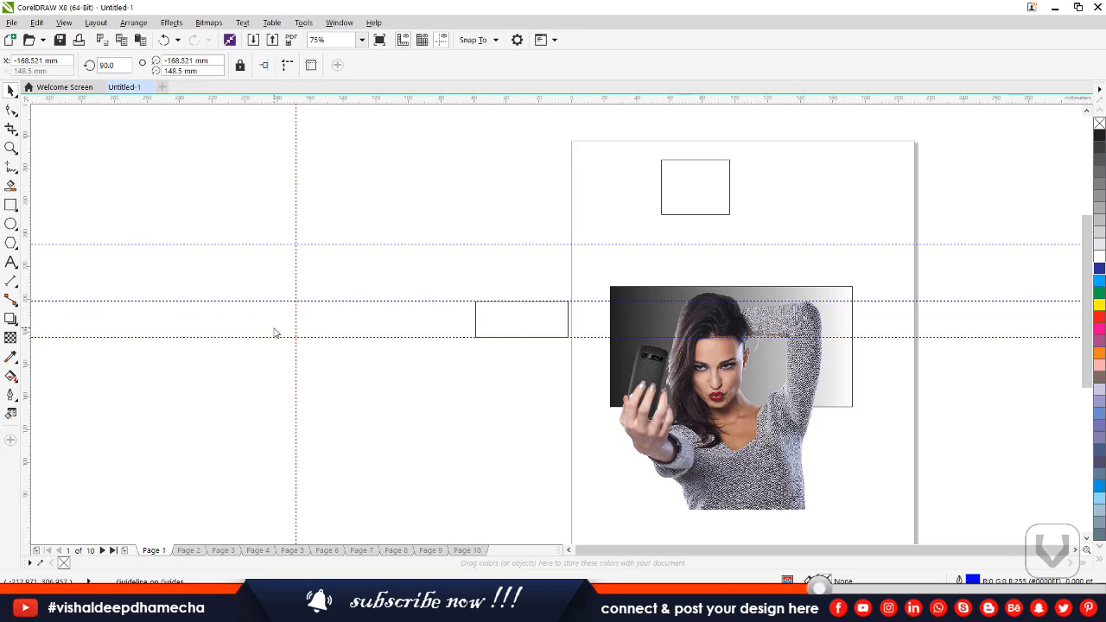
{"action": "mouse_move", "coordinate": [481, 321]}
{"action": "left_mouse_down"}
{"action": "mouse_move", "coordinate": [447, 293]}
{"action": "mouse_move", "coordinate": [483, 269]}
{"action": "mouse_move", "coordinate": [519, 307]}
{"action": "mouse_move", "coordinate": [467, 315]}
{"action": "left_mouse_up"}
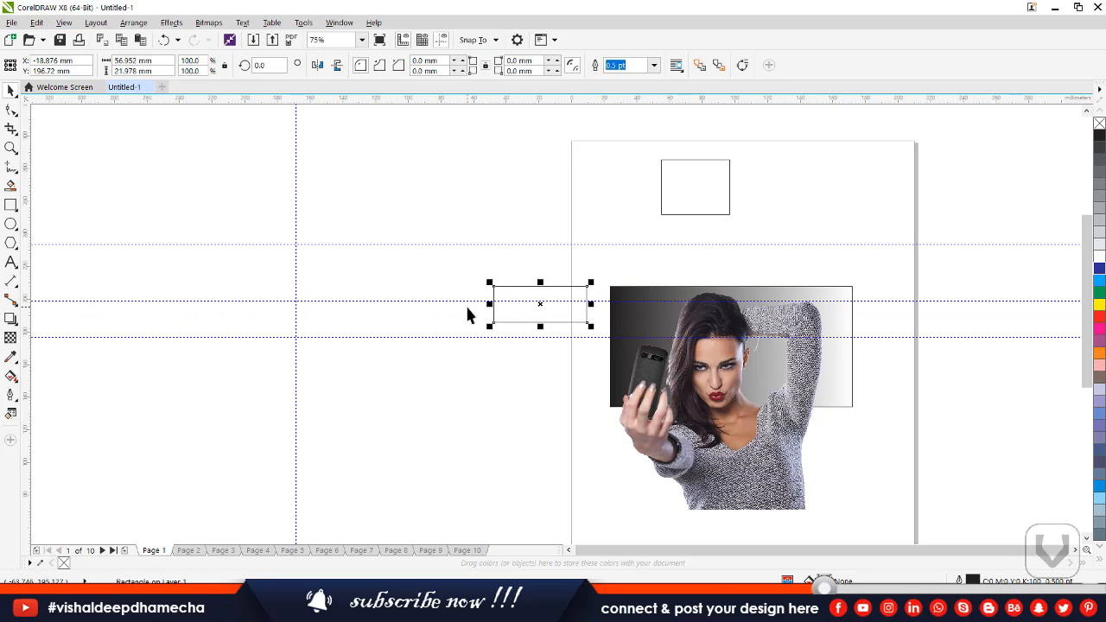
Step: Turn off snapping to the document grid
{"action": "left_click", "coordinate": [66, 24]}
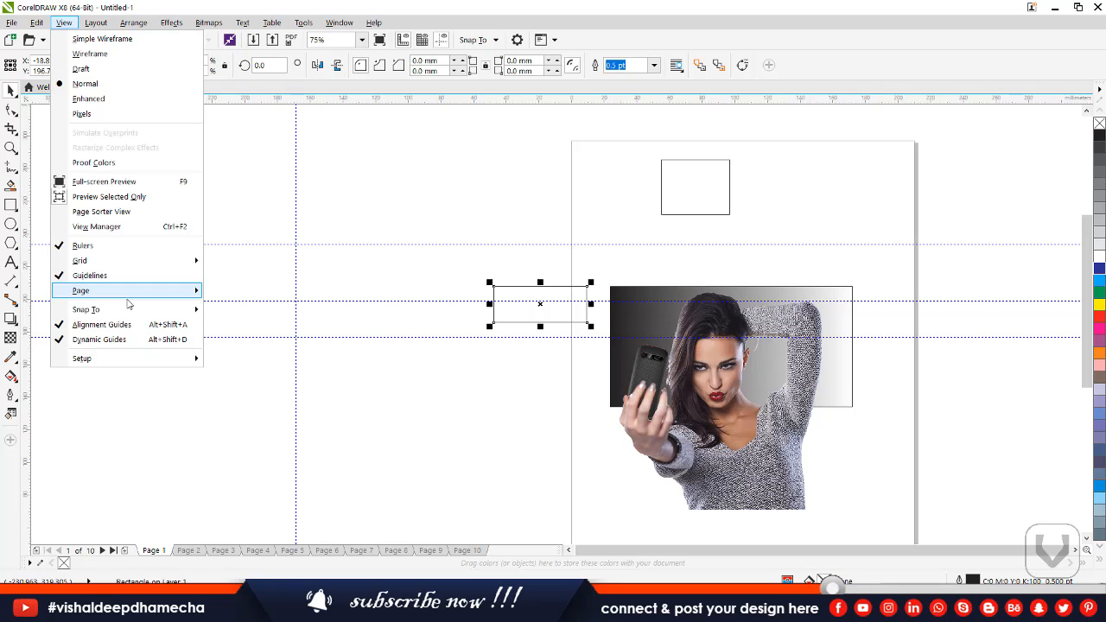
{"action": "mouse_move", "coordinate": [130, 309]}
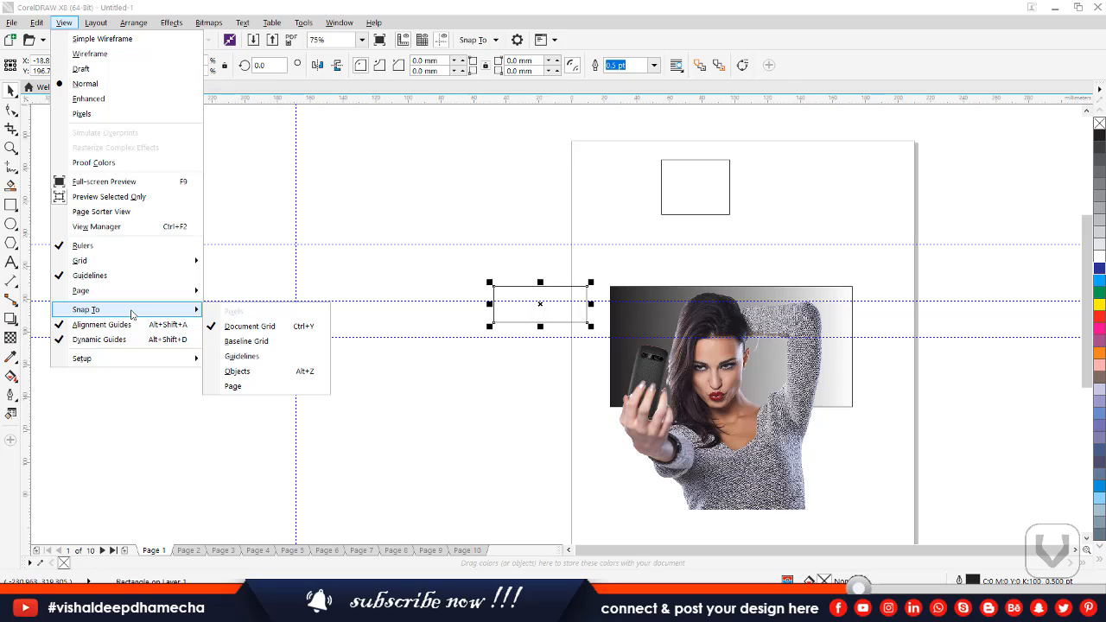
{"action": "left_click", "coordinate": [292, 326]}
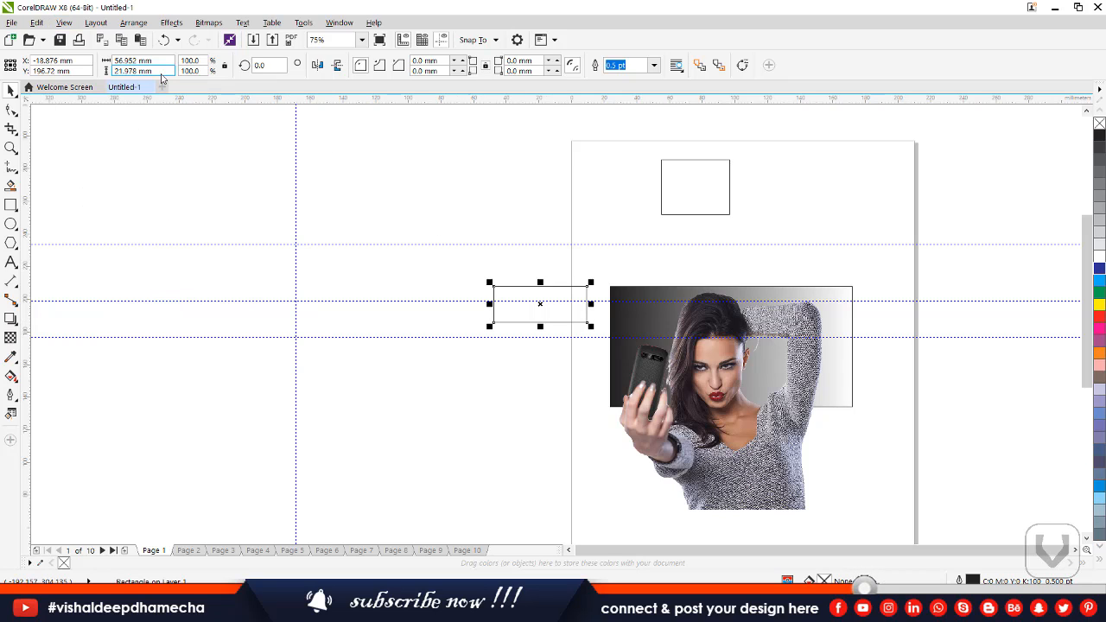
Step: Turn off the alignment guides and the dynamic guides
{"action": "left_click", "coordinate": [64, 23]}
{"action": "mouse_move", "coordinate": [118, 292]}
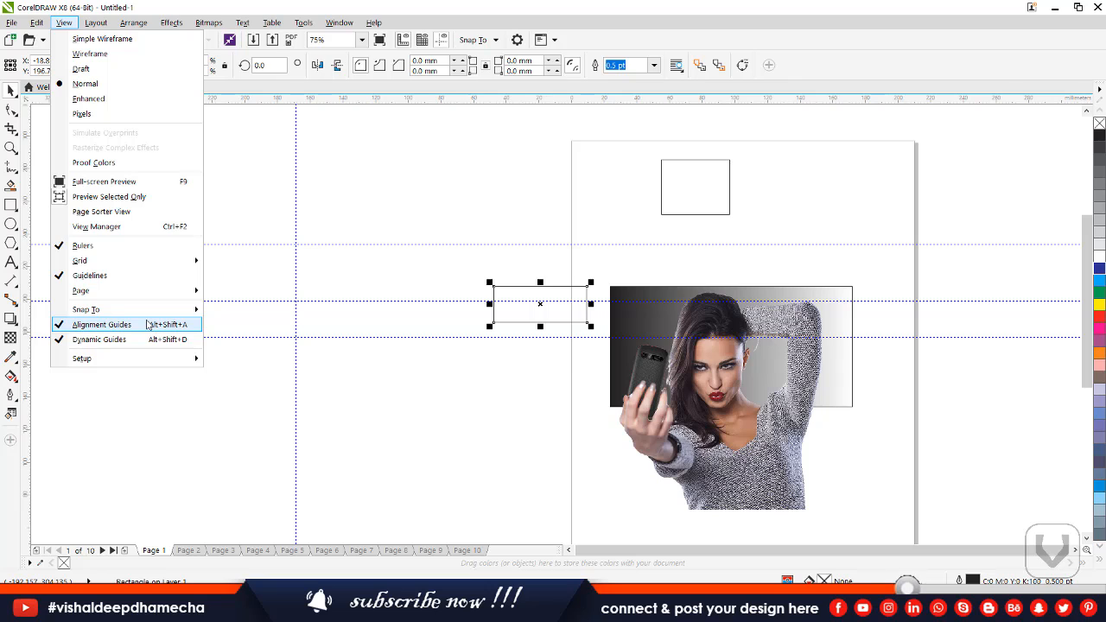
{"action": "left_click", "coordinate": [149, 326]}
{"action": "left_click", "coordinate": [64, 22]}
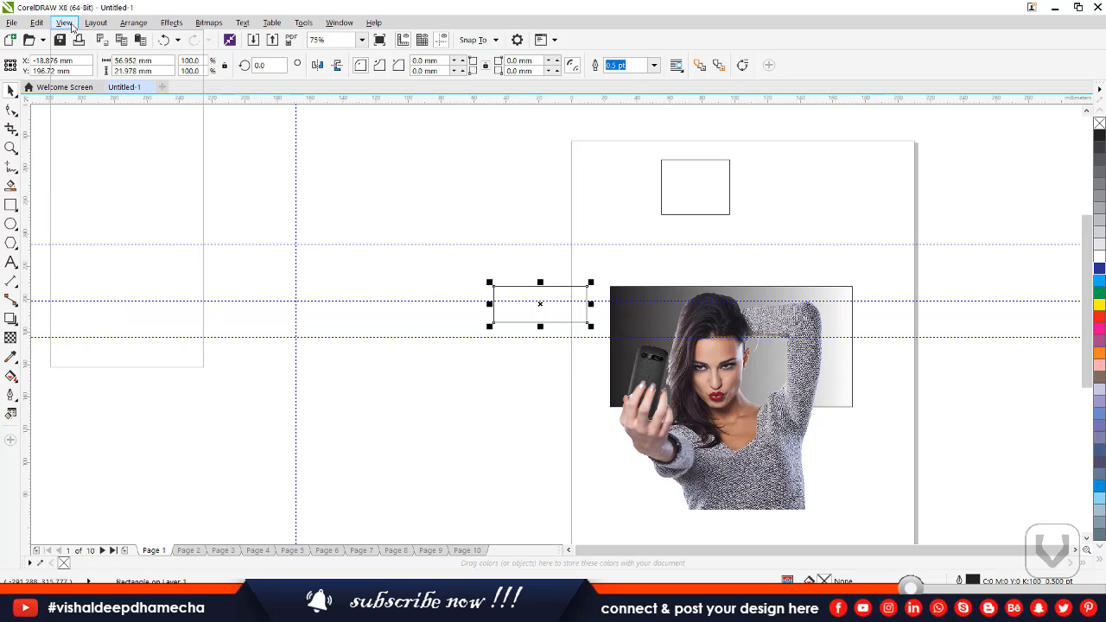
{"action": "left_click", "coordinate": [92, 321]}
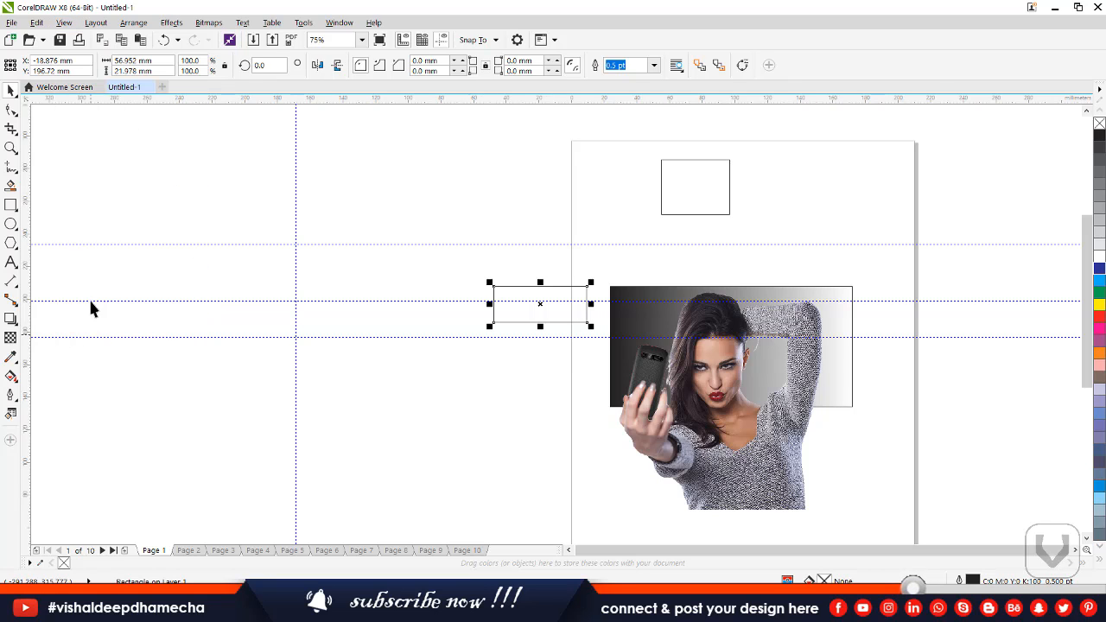
Step: Examine the document grid units and the pixel grid opacity and colour in the grid setup, discarding any changes
{"action": "left_click", "coordinate": [67, 23]}
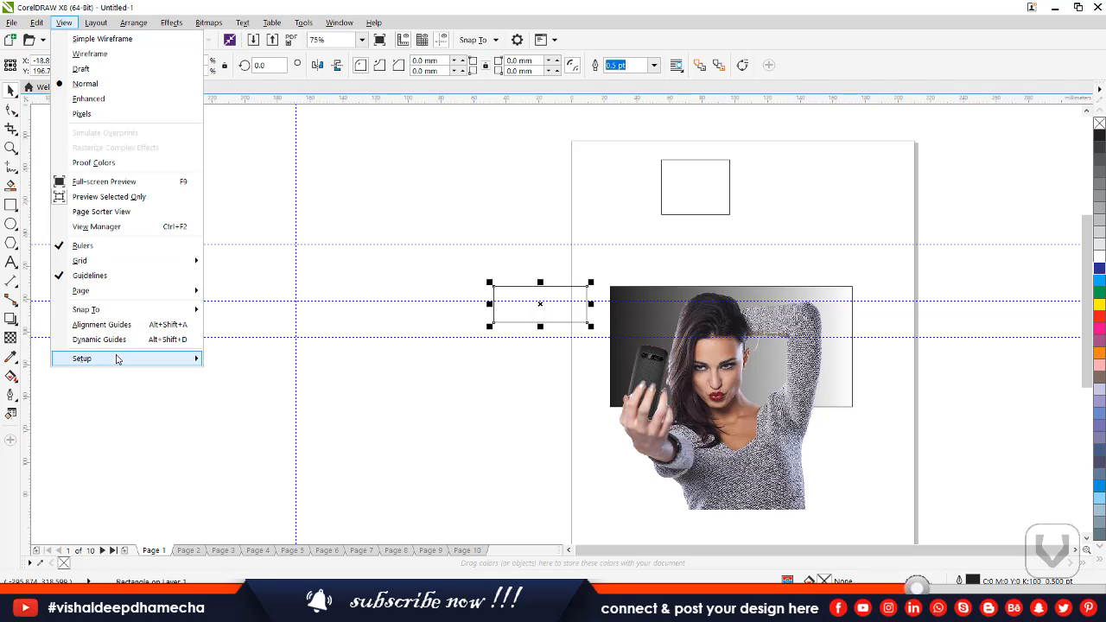
{"action": "mouse_move", "coordinate": [119, 358]}
{"action": "left_click", "coordinate": [219, 363]}
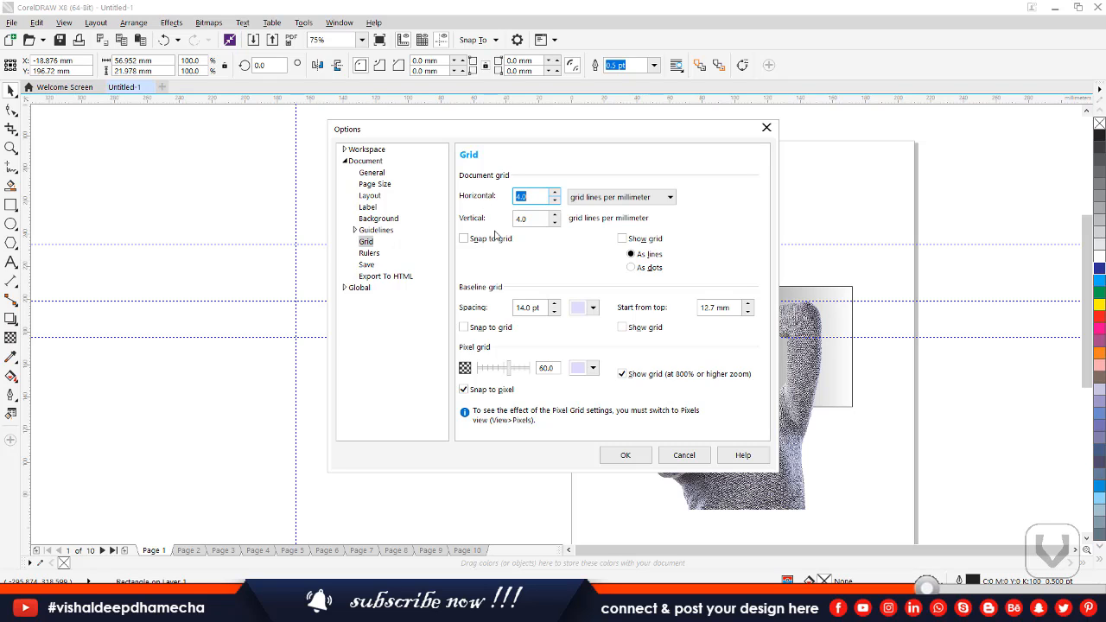
{"action": "left_click", "coordinate": [665, 197]}
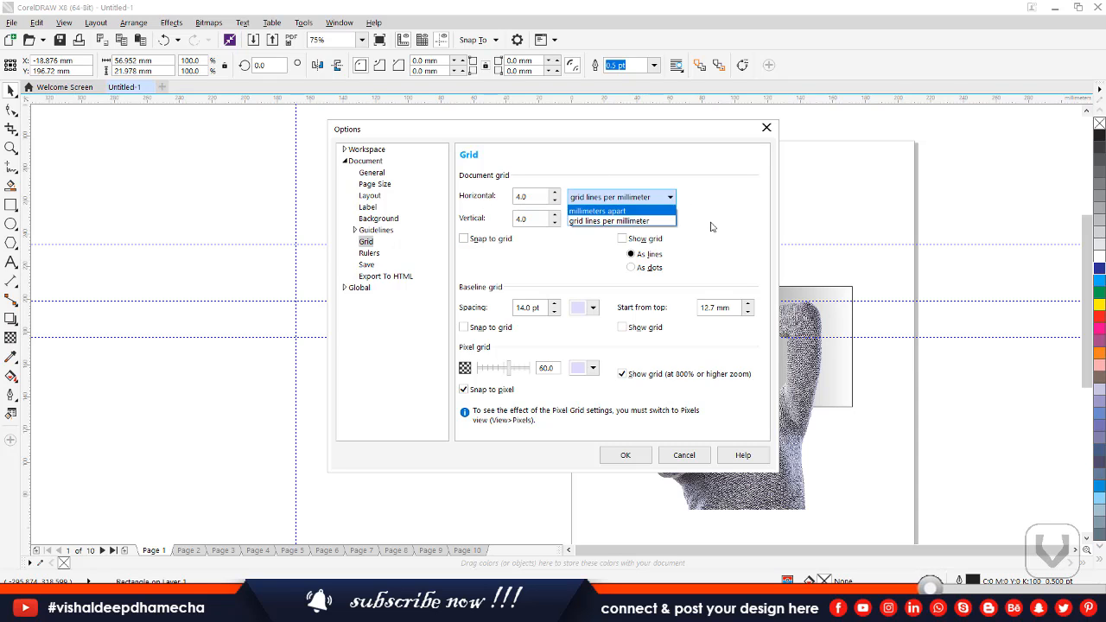
{"action": "left_click", "coordinate": [711, 226]}
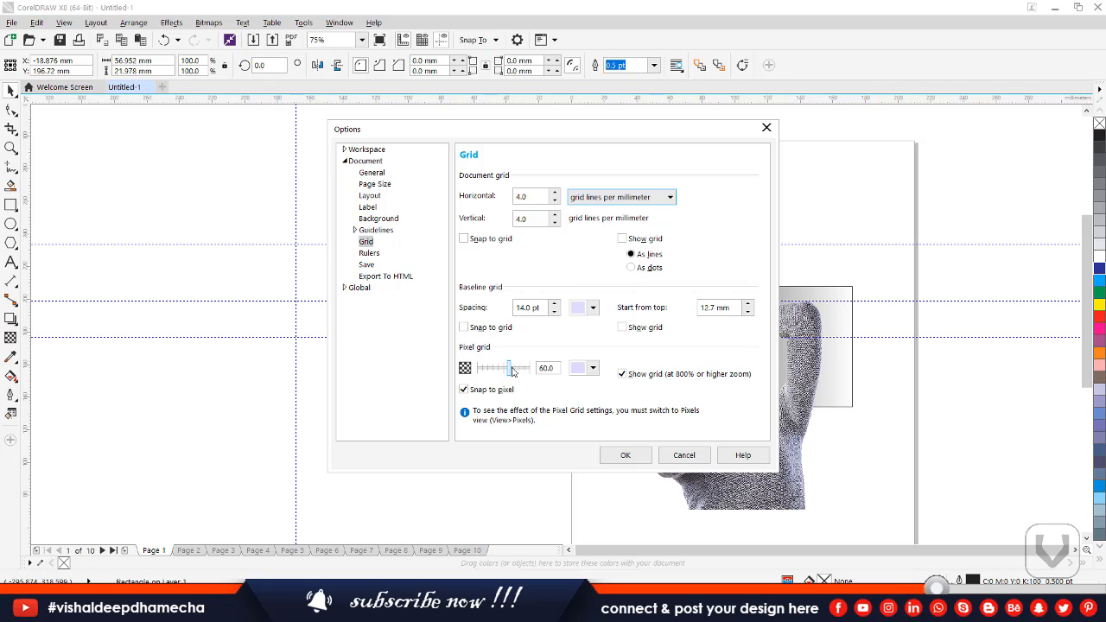
{"action": "mouse_move", "coordinate": [509, 369]}
{"action": "left_mouse_down"}
{"action": "mouse_move", "coordinate": [496, 369]}
{"action": "mouse_move", "coordinate": [506, 370]}
{"action": "left_mouse_up"}
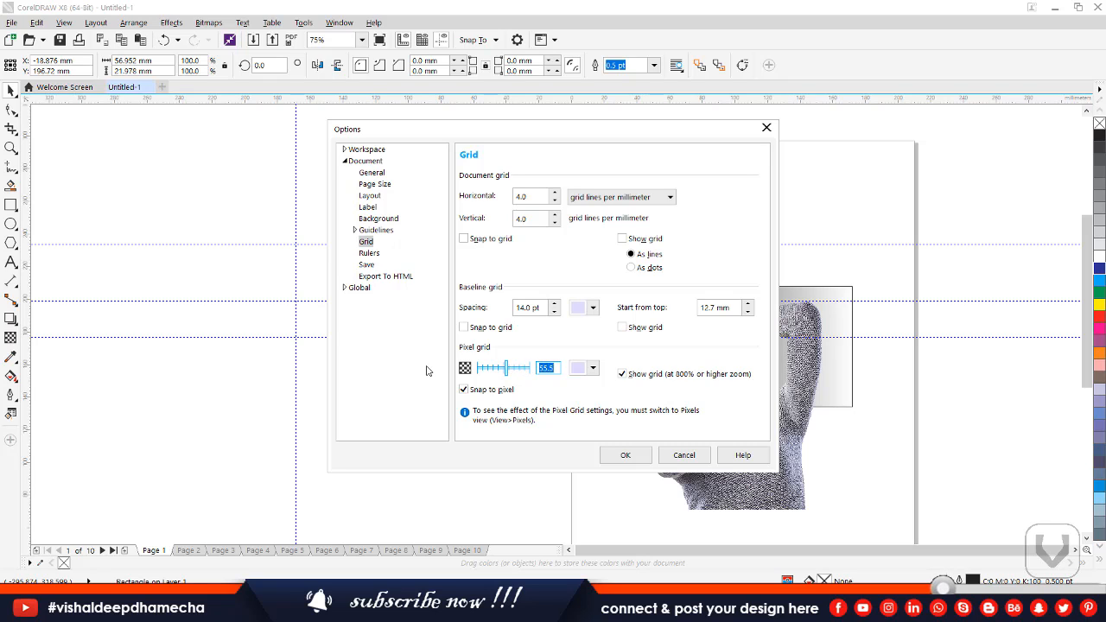
{"action": "type", "text": "60"}
{"action": "left_click", "coordinate": [593, 369]}
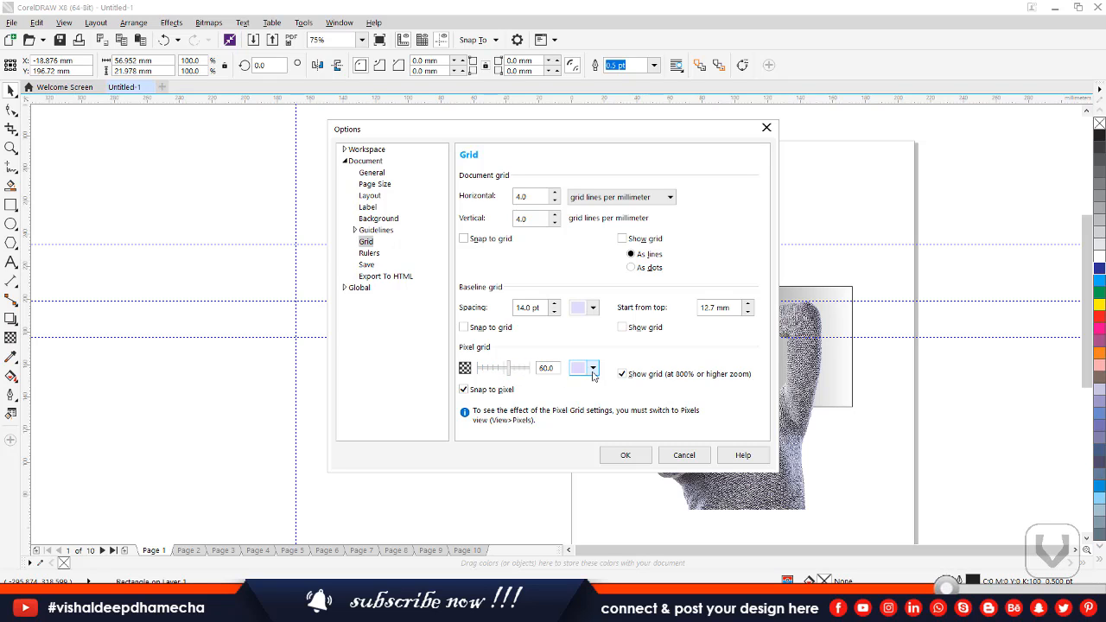
{"action": "left_click", "coordinate": [593, 371]}
{"action": "left_click", "coordinate": [683, 455]}
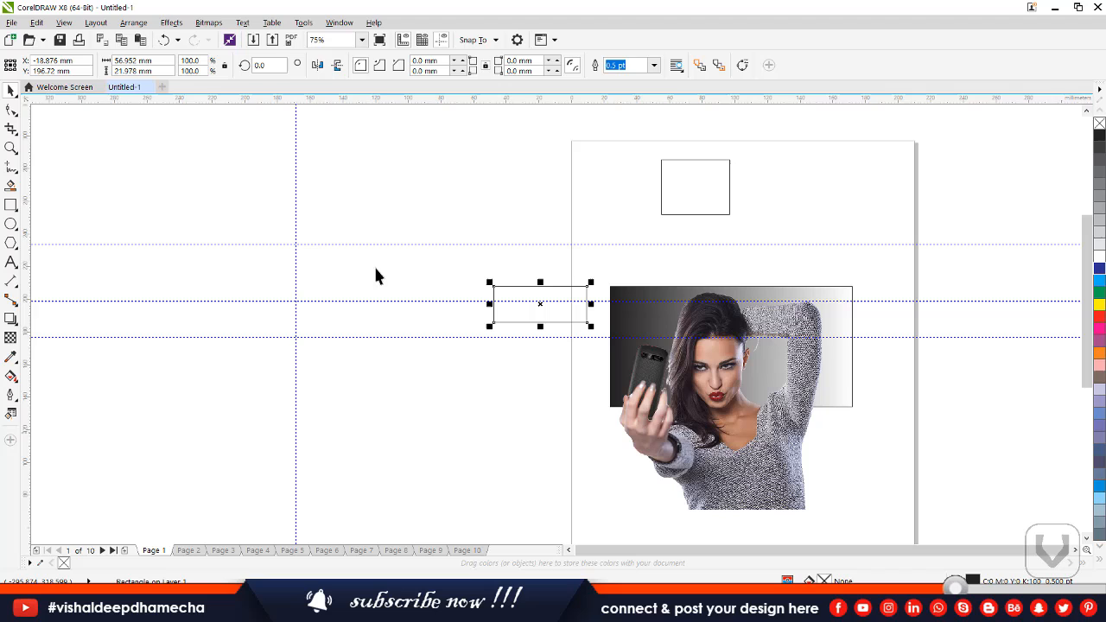
Step: Open the guidelines setup and set the guideline colour to white (#FFFFFF) by sampling it from the blank area beside the page
{"action": "left_click", "coordinate": [55, 24]}
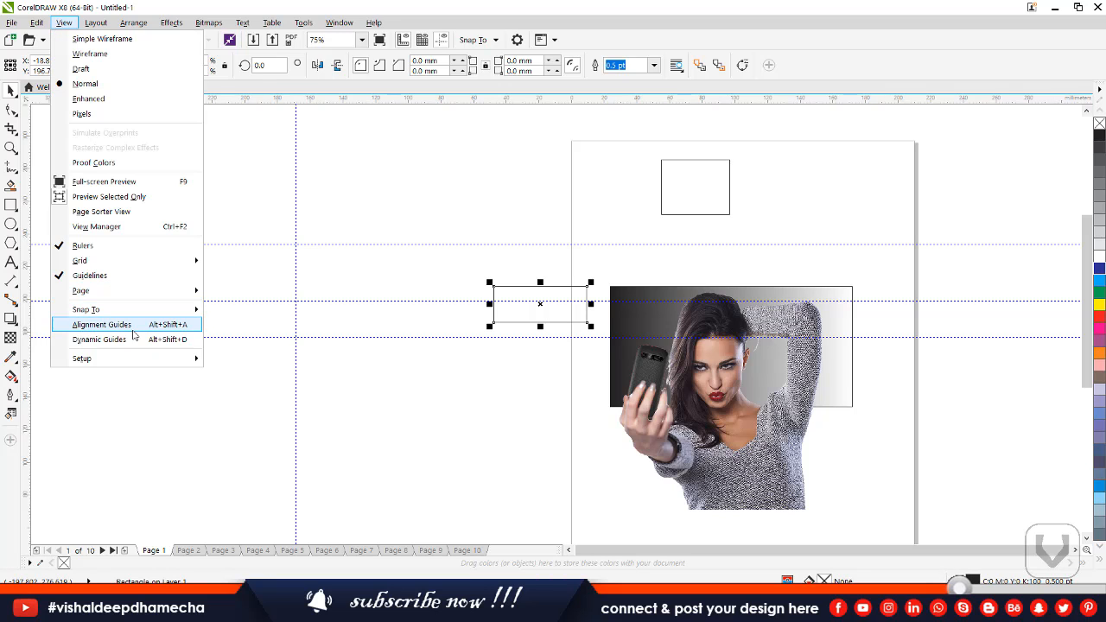
{"action": "mouse_move", "coordinate": [168, 364]}
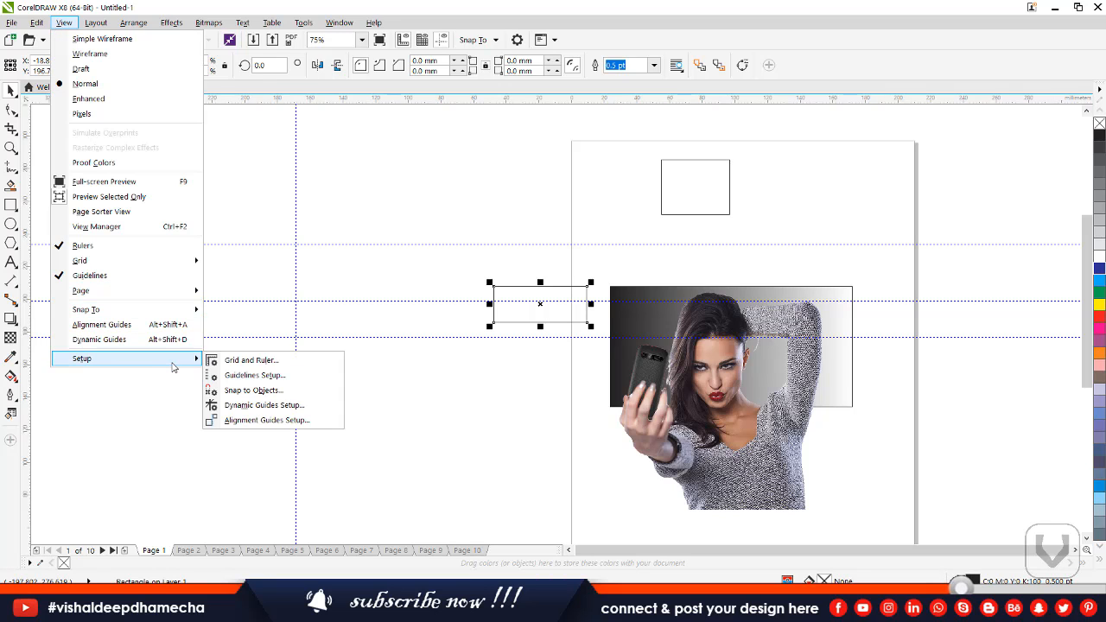
{"action": "left_click", "coordinate": [263, 378]}
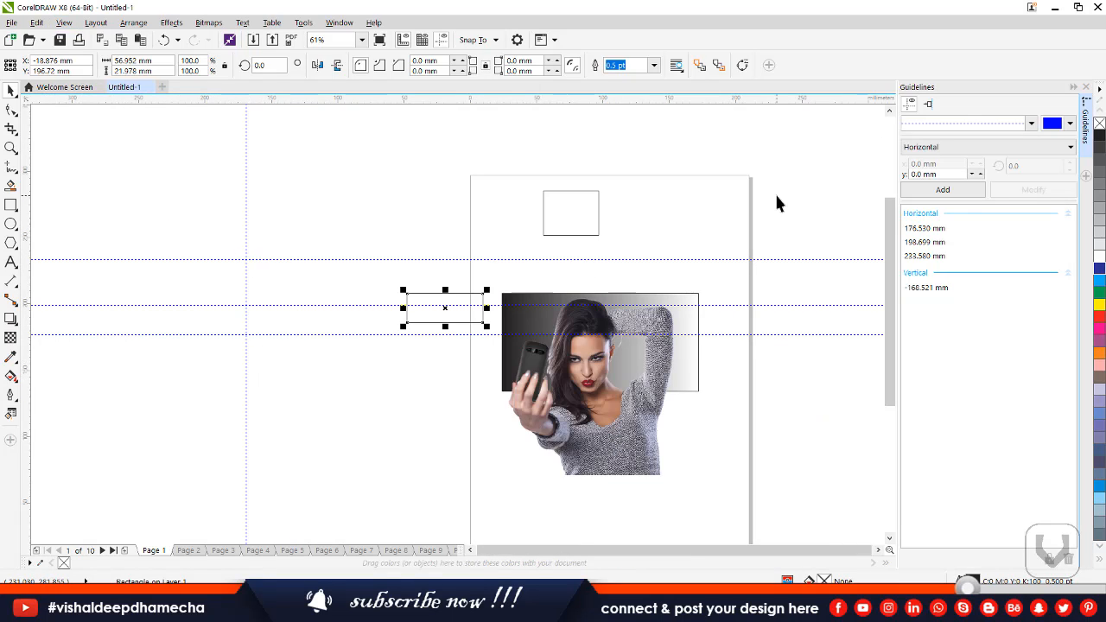
{"action": "left_click", "coordinate": [1072, 124]}
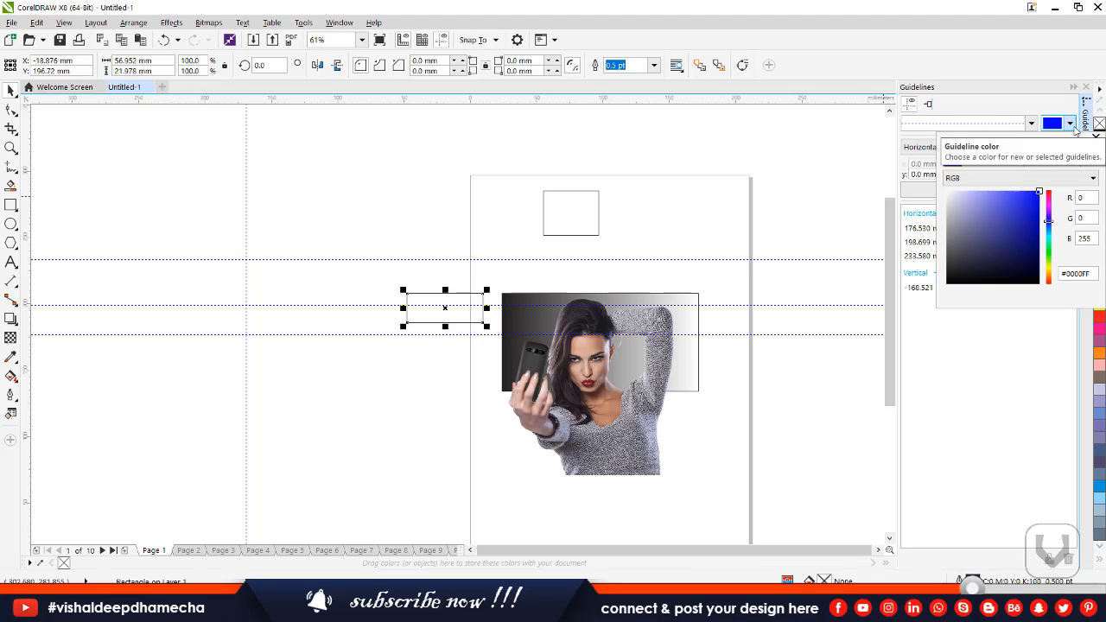
{"action": "left_click_drag", "start_coordinate": [985, 227], "coordinate": [1022, 204]}
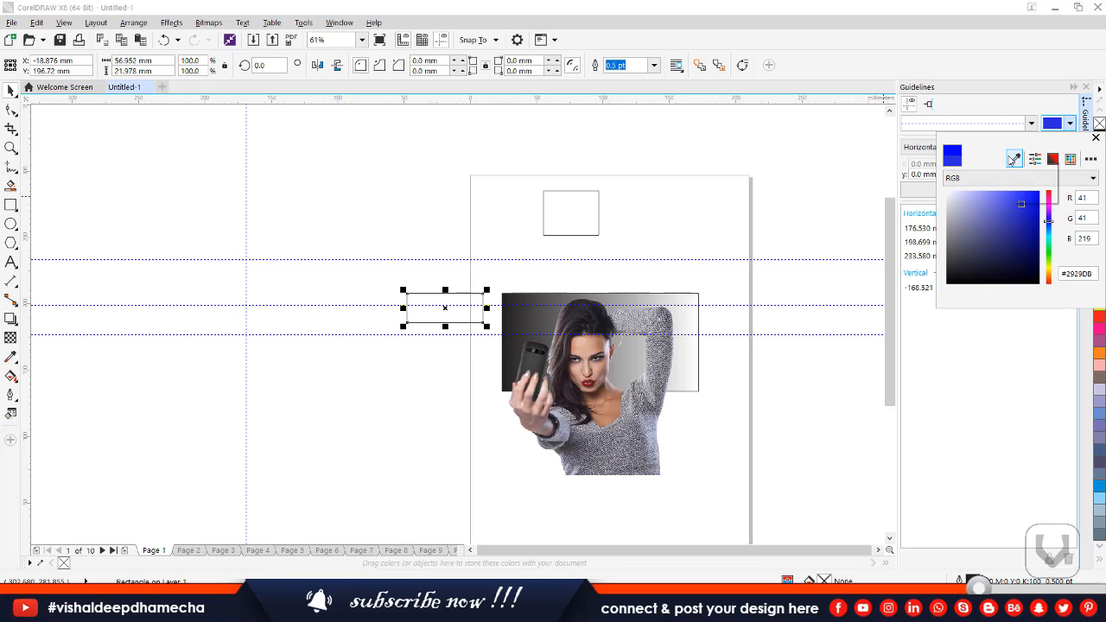
{"action": "left_click", "coordinate": [1015, 158]}
{"action": "left_click", "coordinate": [768, 193]}
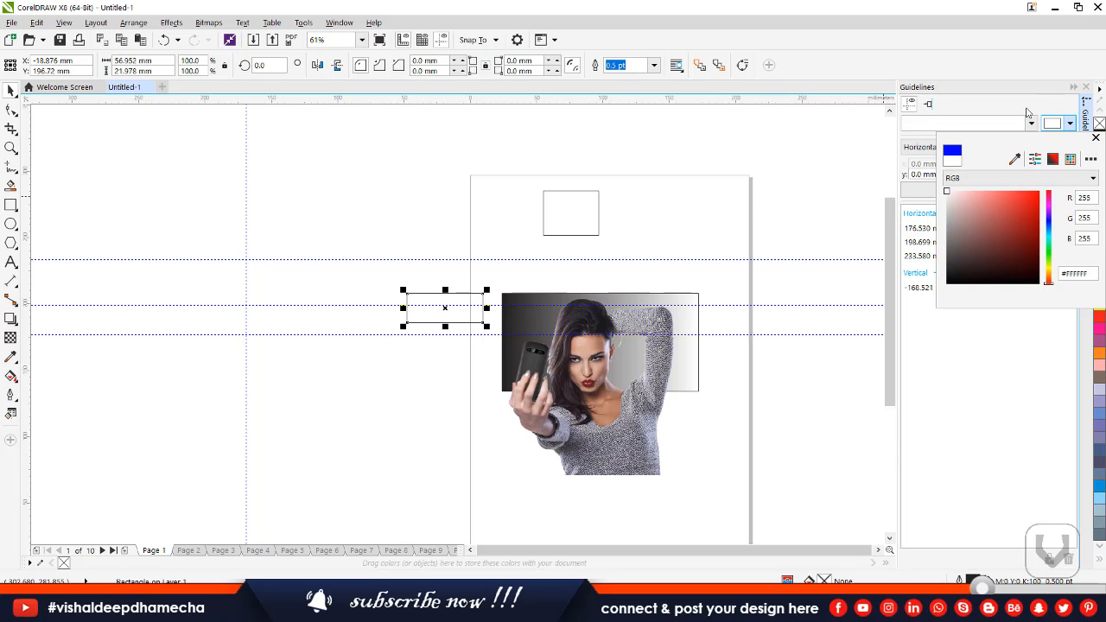
{"action": "left_click", "coordinate": [984, 92]}
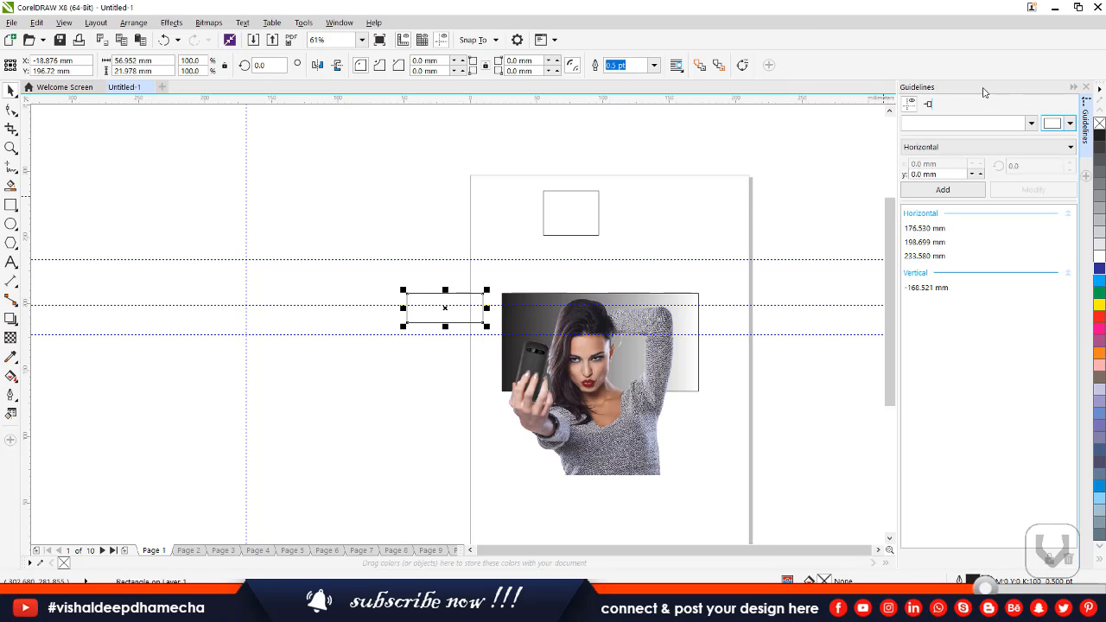
Step: Delete all horizontal and vertical guidelines from the document
{"action": "left_click", "coordinate": [924, 229]}
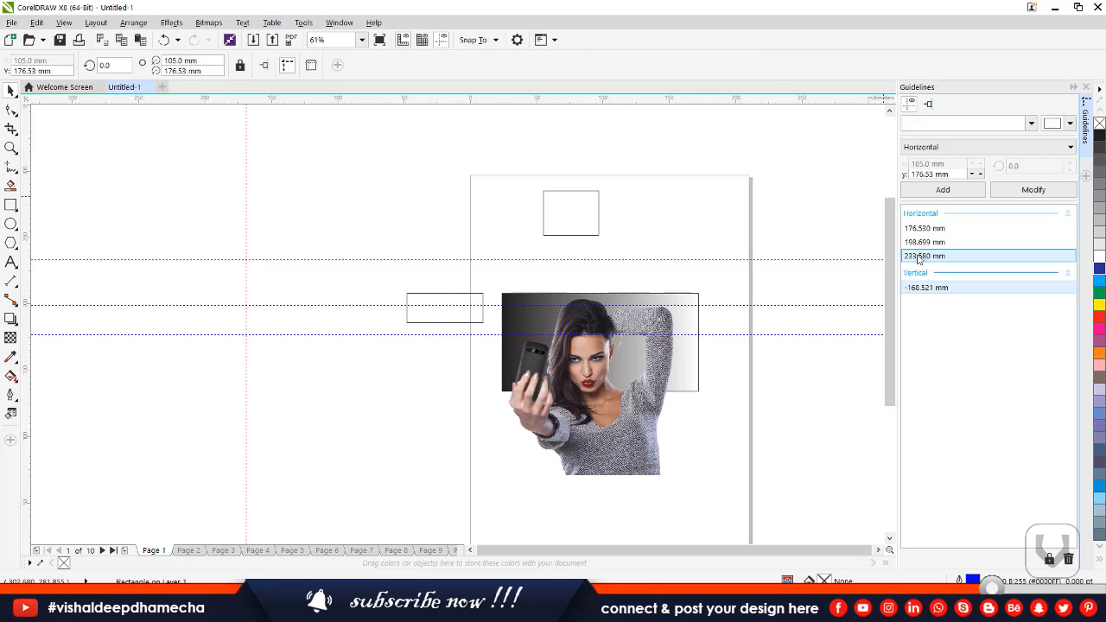
{"action": "left_click", "coordinate": [925, 242]}
{"action": "left_click", "coordinate": [933, 288], "text": "shift"}
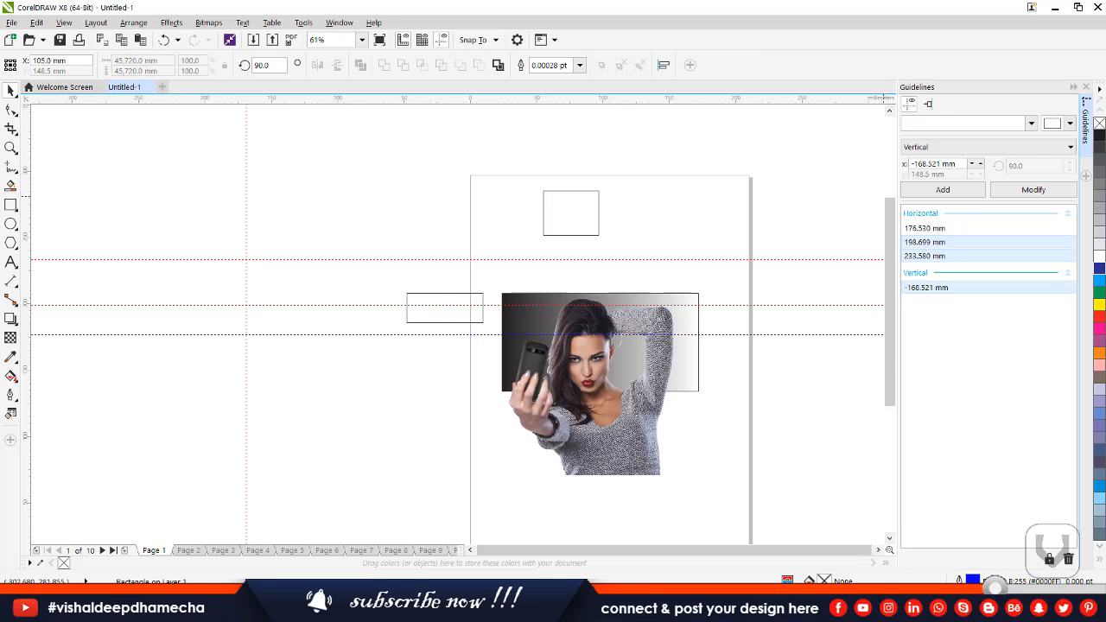
{"action": "key", "text": "Delete"}
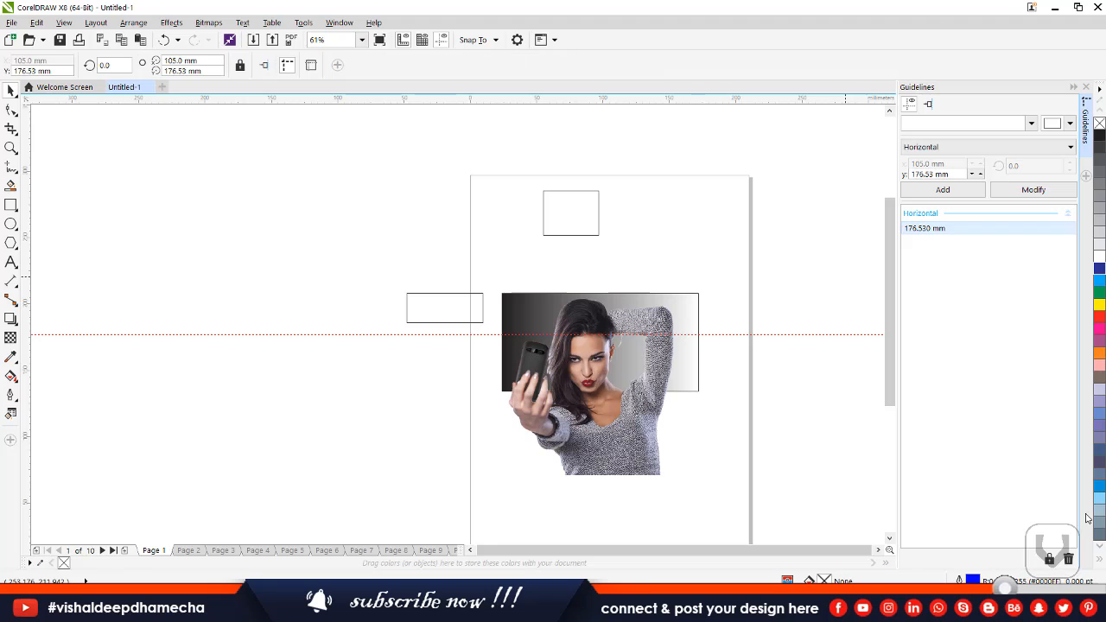
{"action": "key", "text": "Delete"}
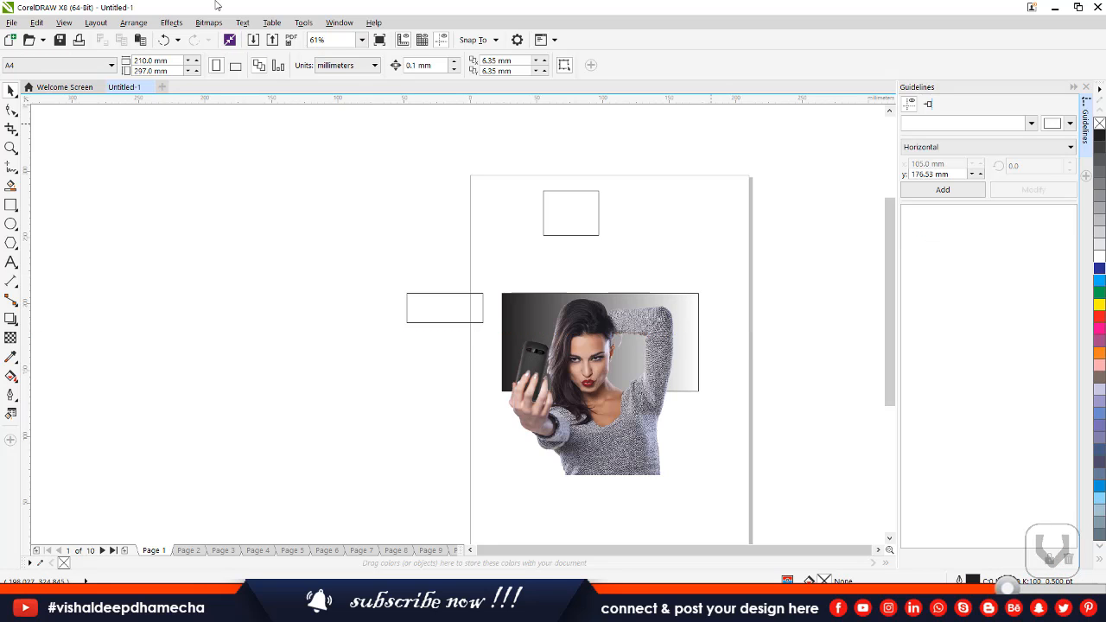
Step: Review the Snap to Objects setup, including the snapping radius and snap modes, and accept it as it is
{"action": "left_click", "coordinate": [96, 22]}
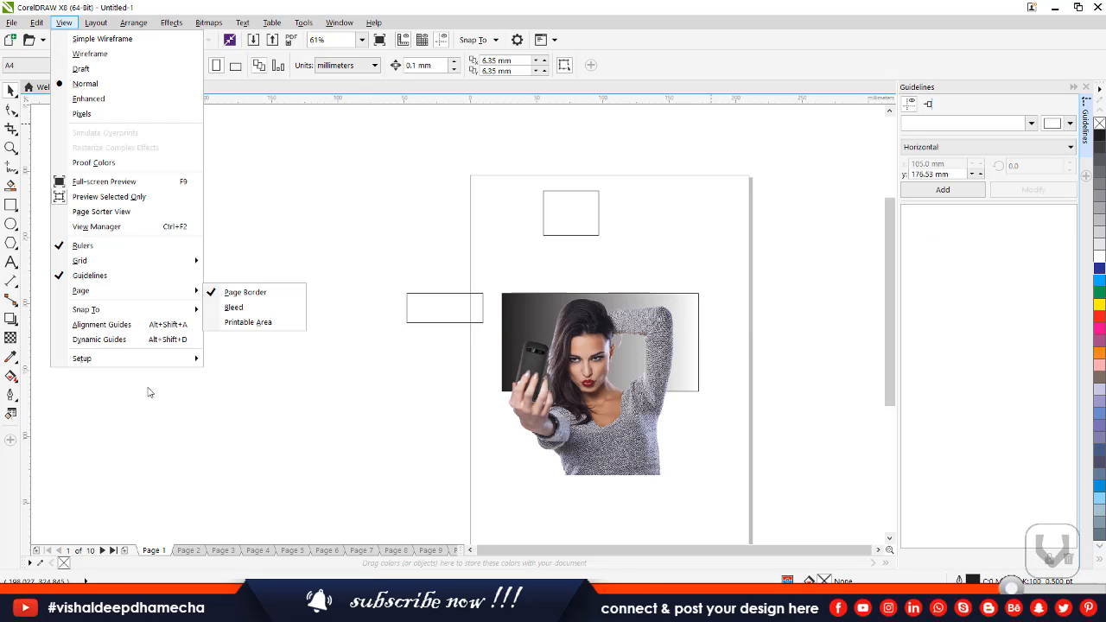
{"action": "mouse_move", "coordinate": [147, 358]}
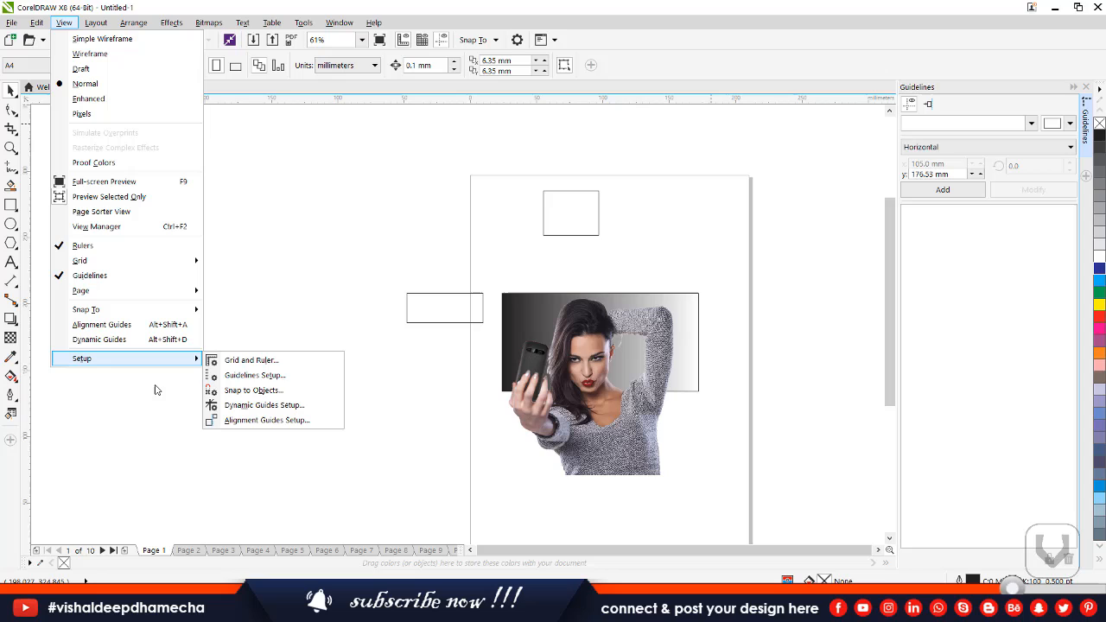
{"action": "left_click", "coordinate": [247, 390]}
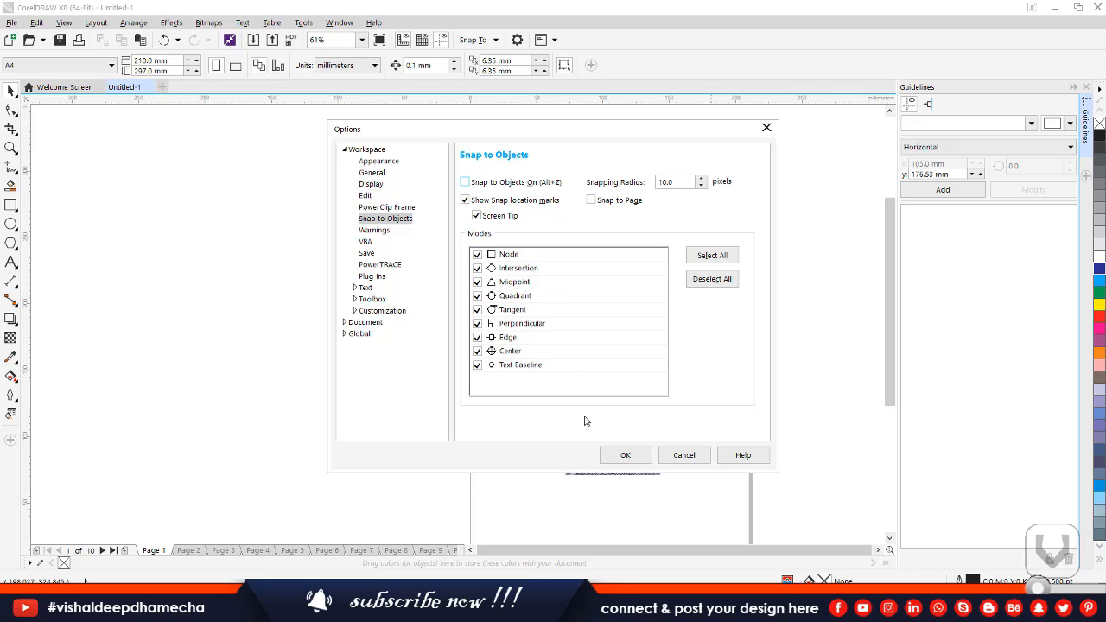
{"action": "left_click", "coordinate": [625, 454]}
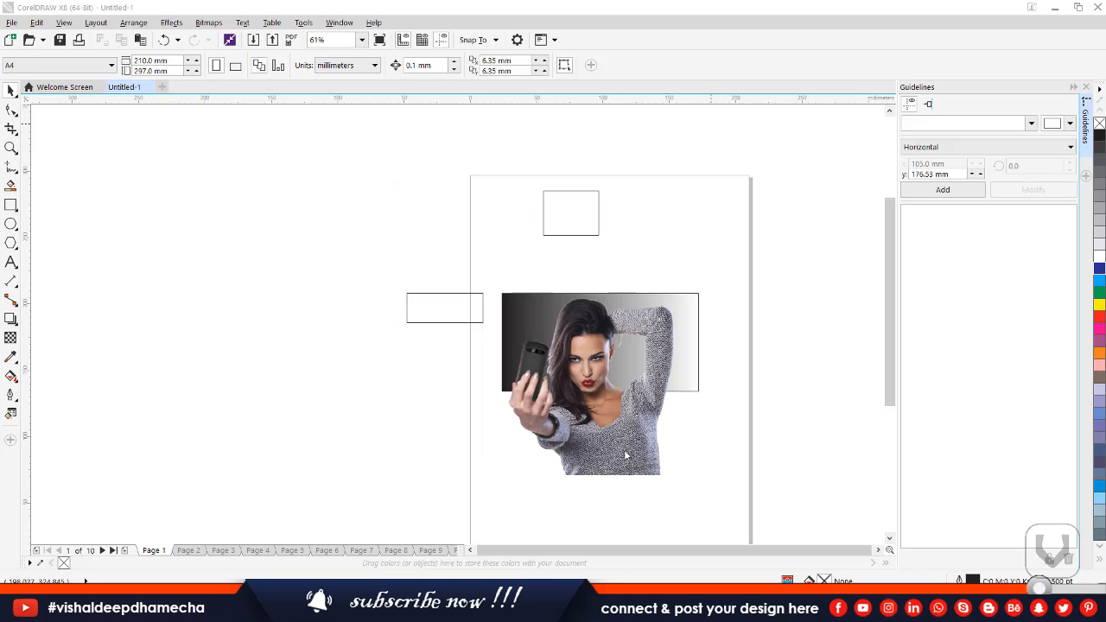
Step: Open the dynamic guides setup and display the alignment guides settings alongside it
{"action": "left_click", "coordinate": [64, 22]}
{"action": "mouse_move", "coordinate": [110, 367]}
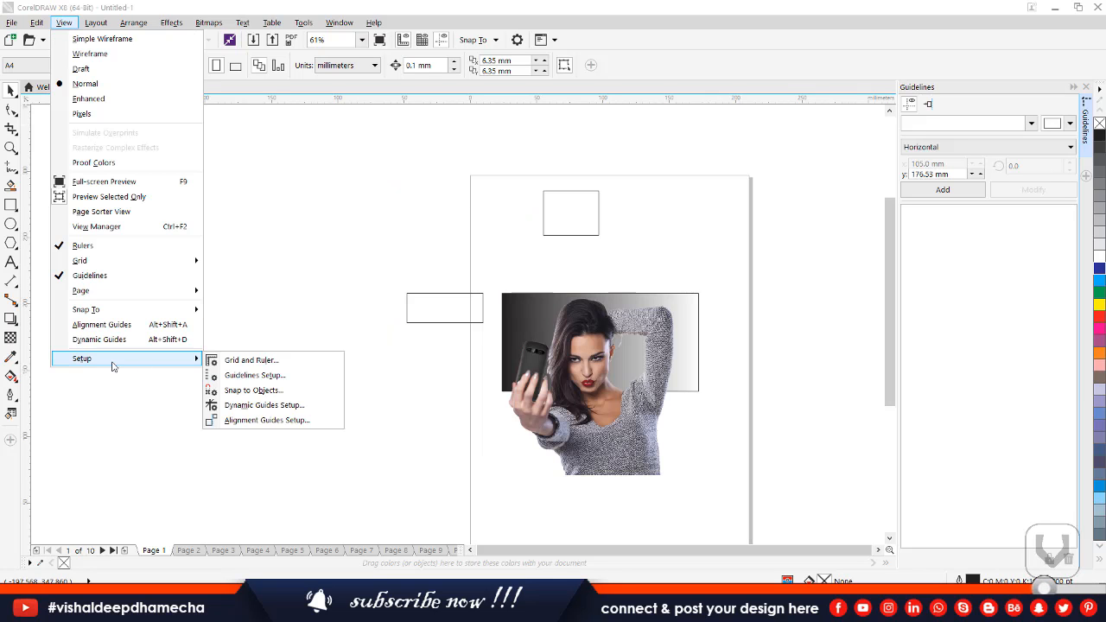
{"action": "left_click", "coordinate": [278, 406]}
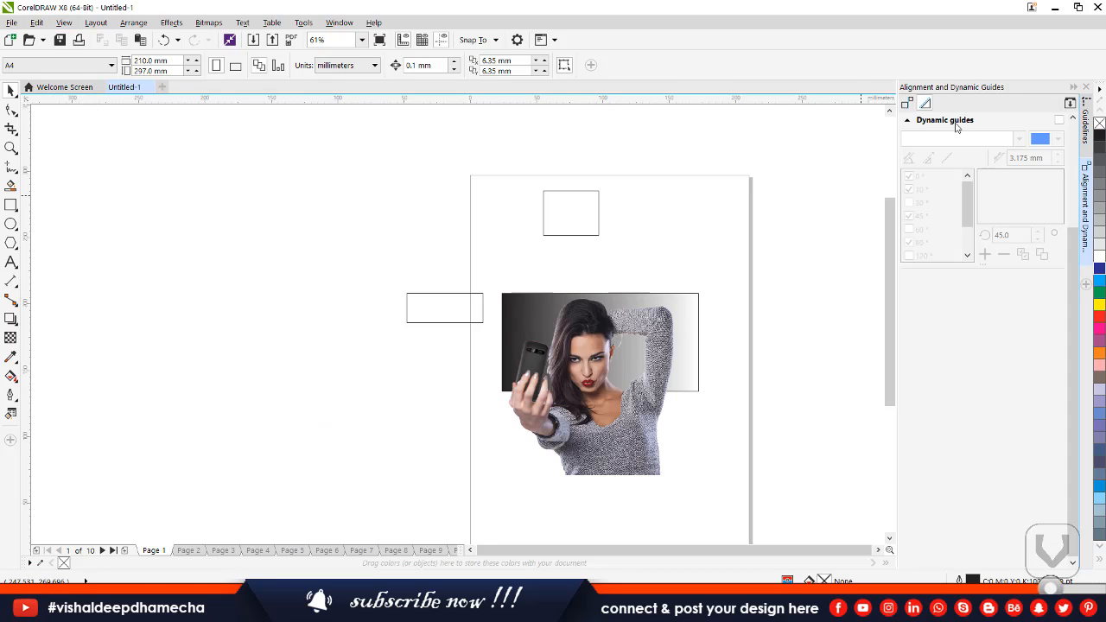
{"action": "left_click", "coordinate": [905, 104]}
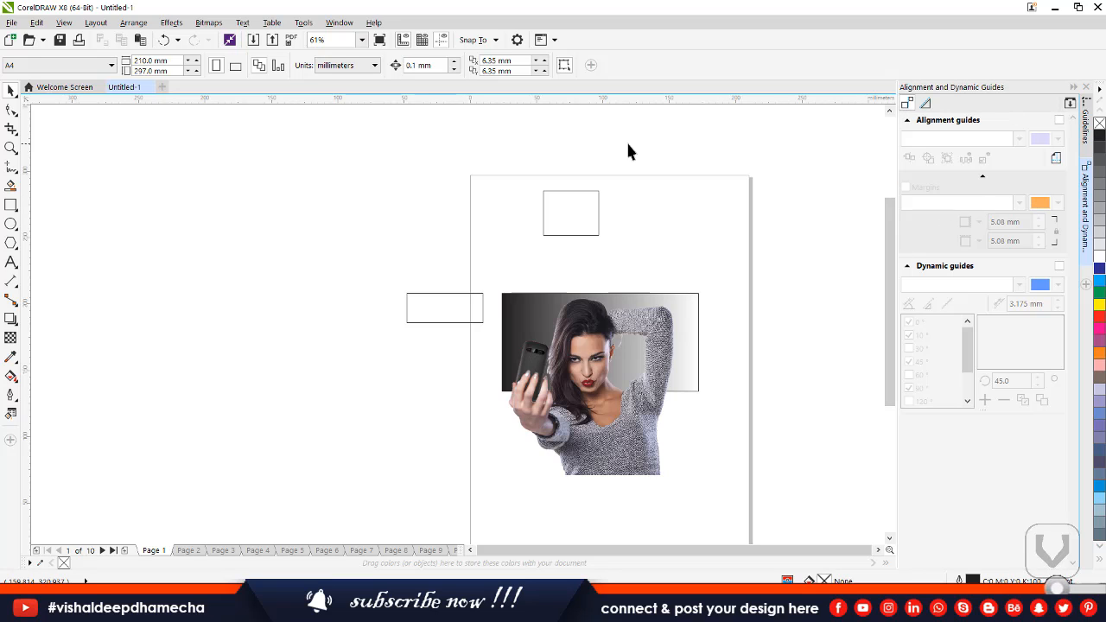
Step: Call up the alignment guides setup and select the wide rectangle crossing the page's left edge
{"action": "left_click", "coordinate": [66, 23]}
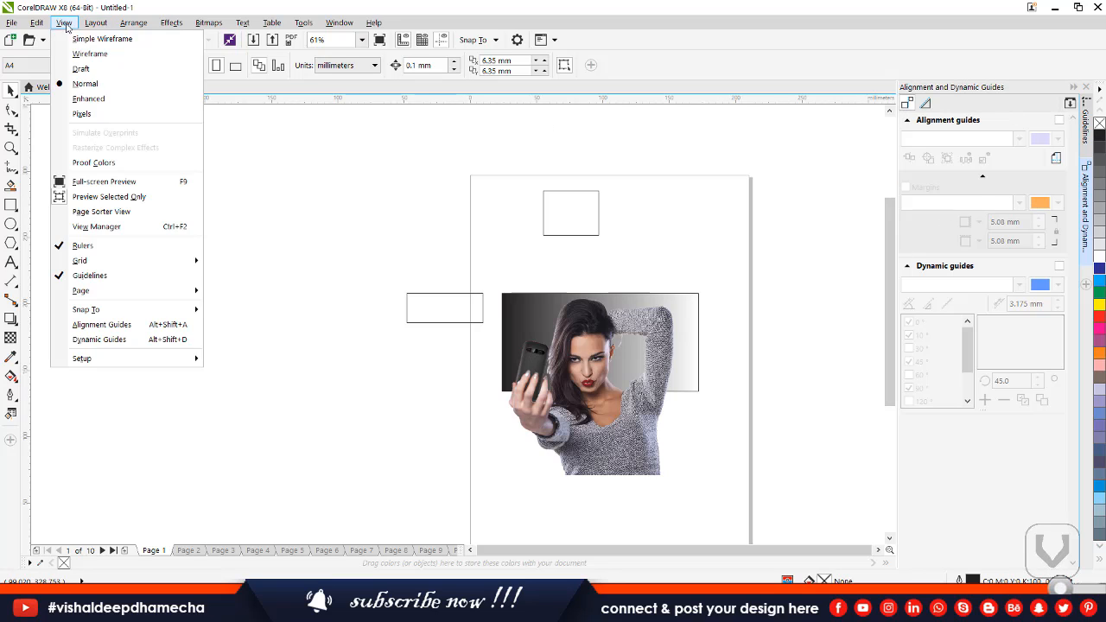
{"action": "mouse_move", "coordinate": [87, 357]}
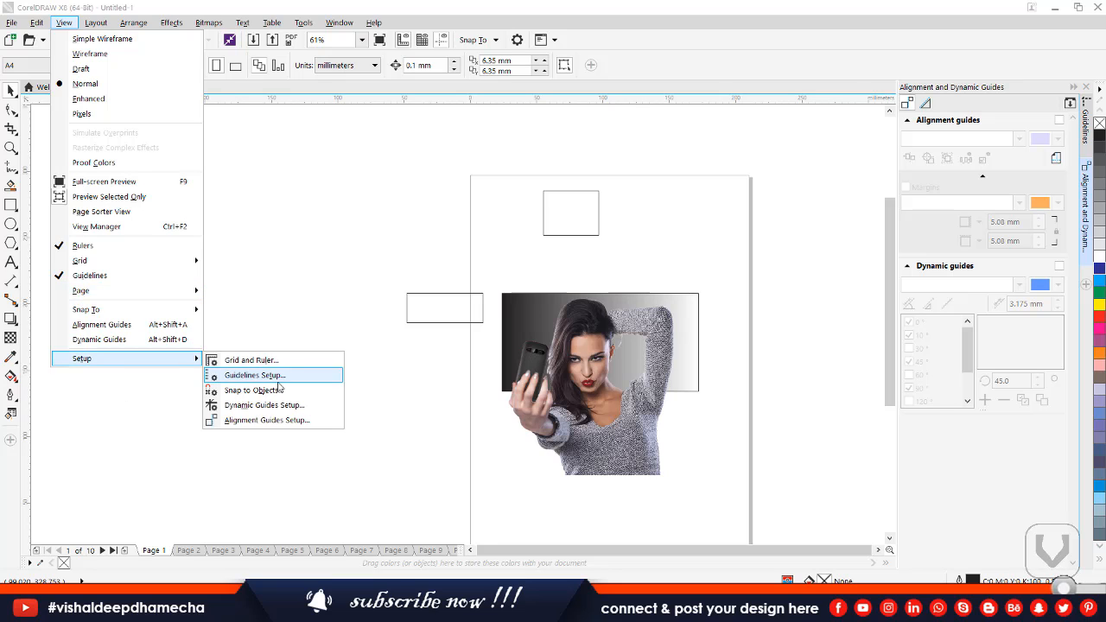
{"action": "left_click", "coordinate": [259, 420]}
{"action": "left_click", "coordinate": [449, 294]}
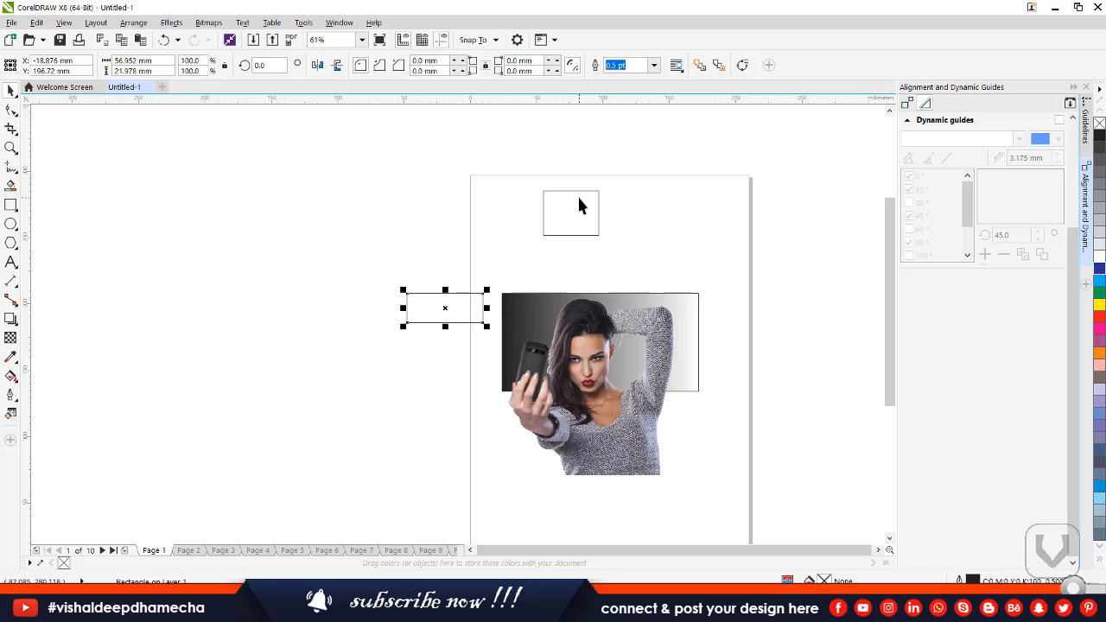
{"action": "left_click", "coordinate": [64, 22]}
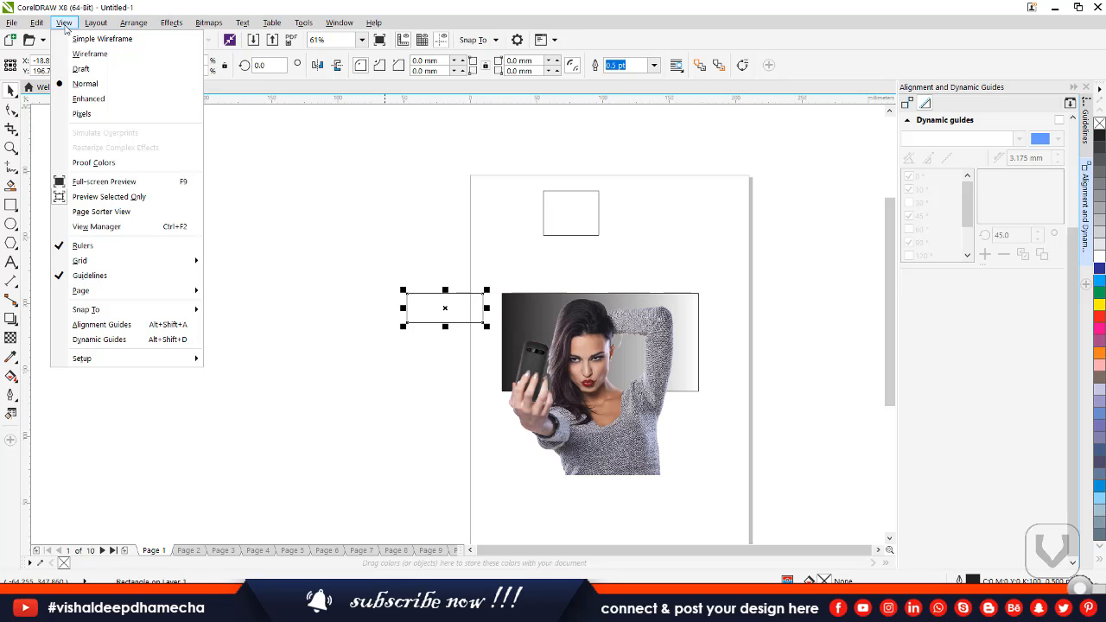
{"action": "left_click", "coordinate": [65, 26]}
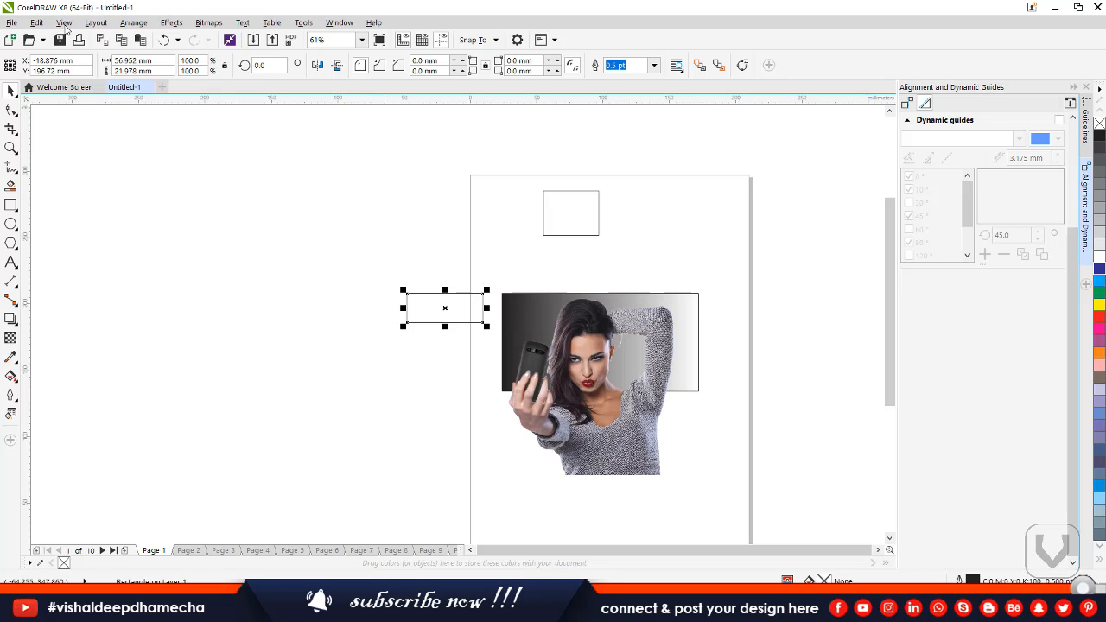